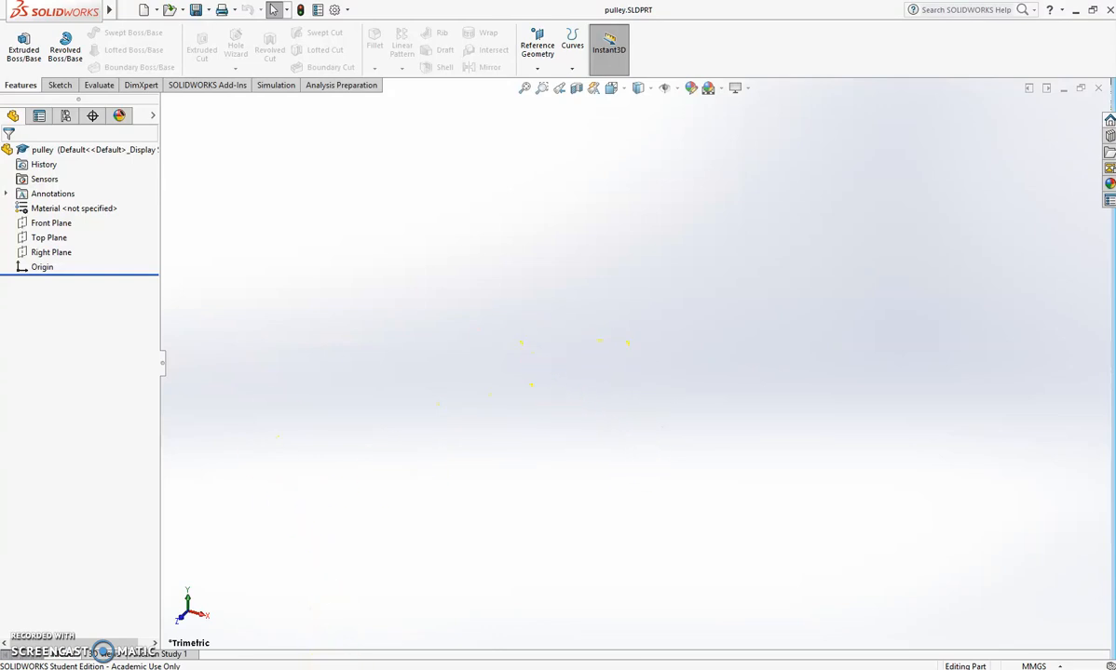
- Copy the dimensioned pulley drawing from Snipping Tool and paste it into the empty pulley part in SOLIDWORKS as a reference
key(alt+Tab)
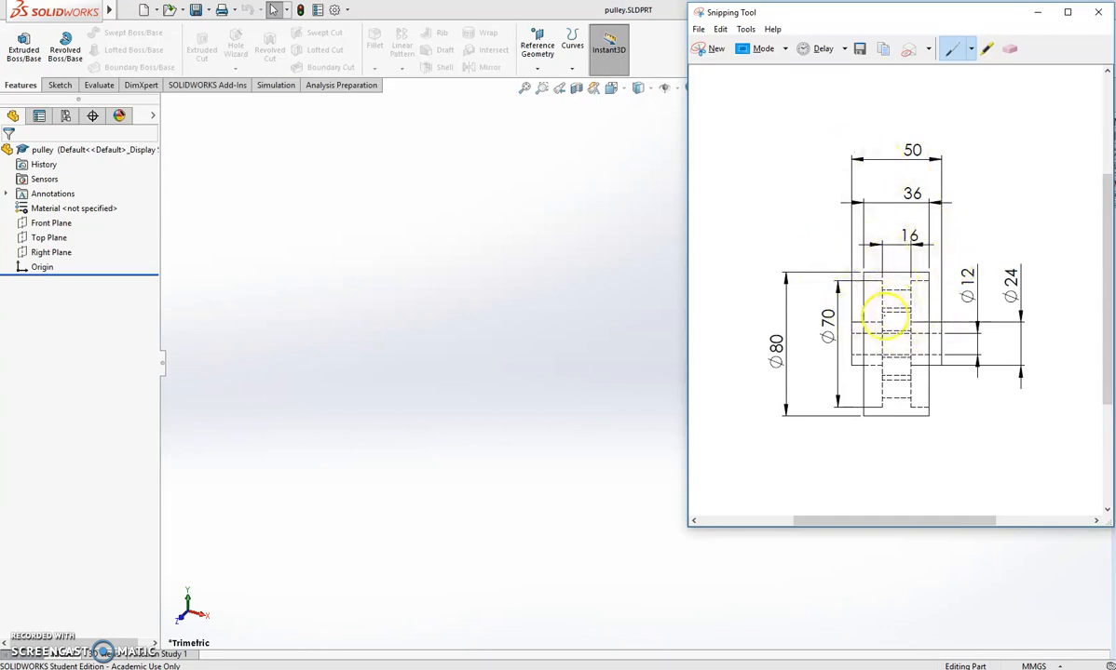
right_click(885, 307)
click(909, 333)
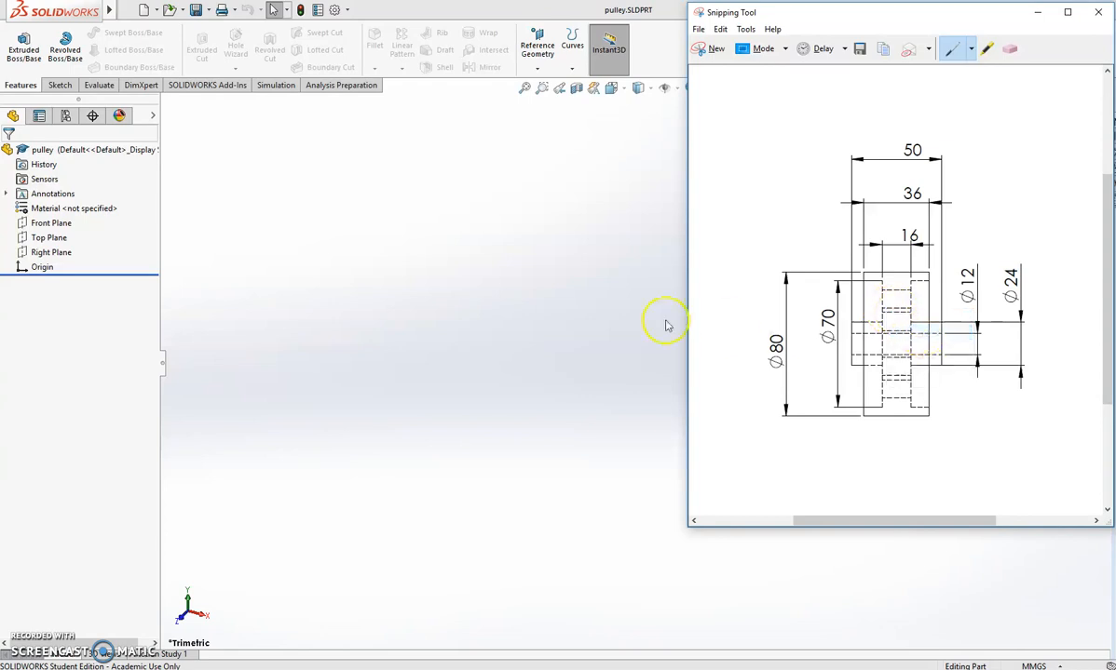
click(537, 312)
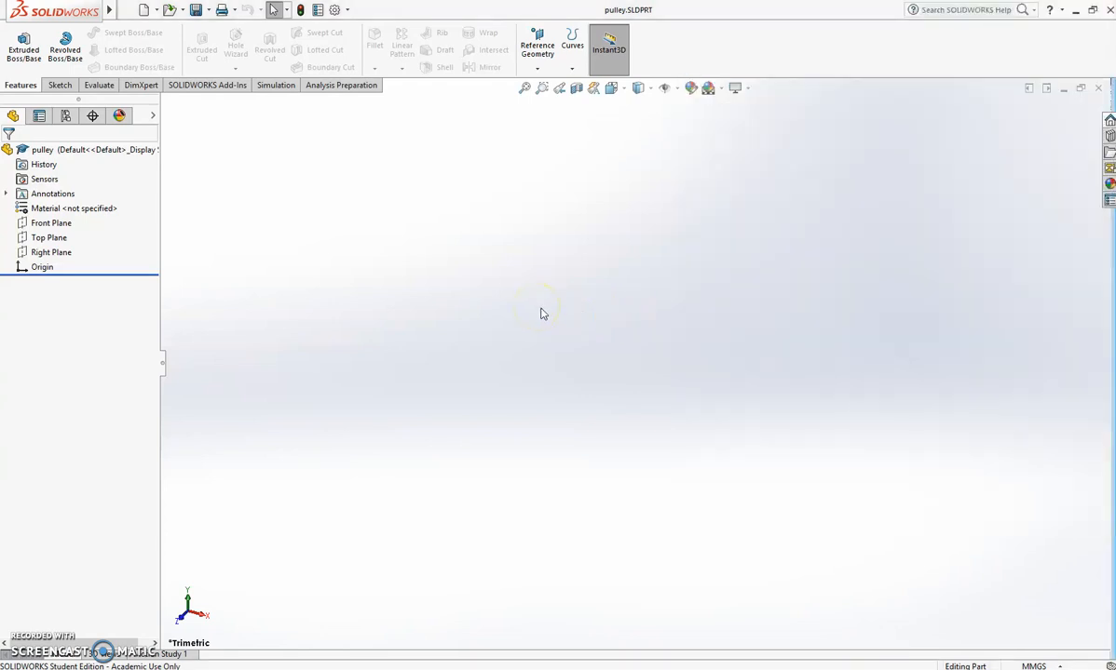
key(ctrl+v)
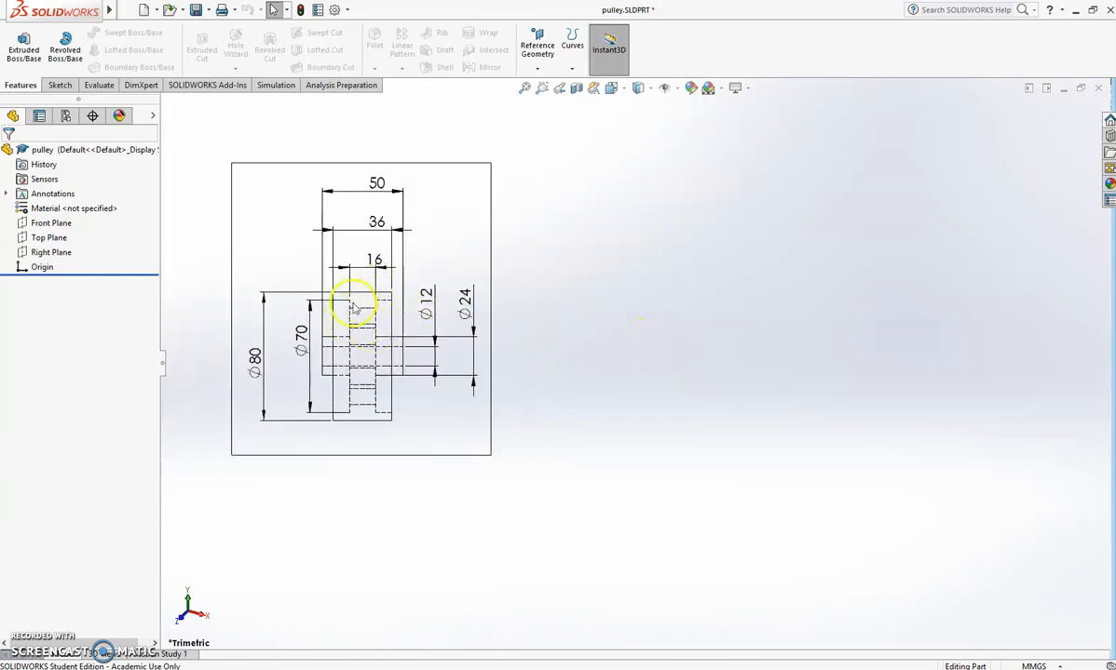
scroll(364, 330, down, 1)
scroll(391, 317, down, 1)
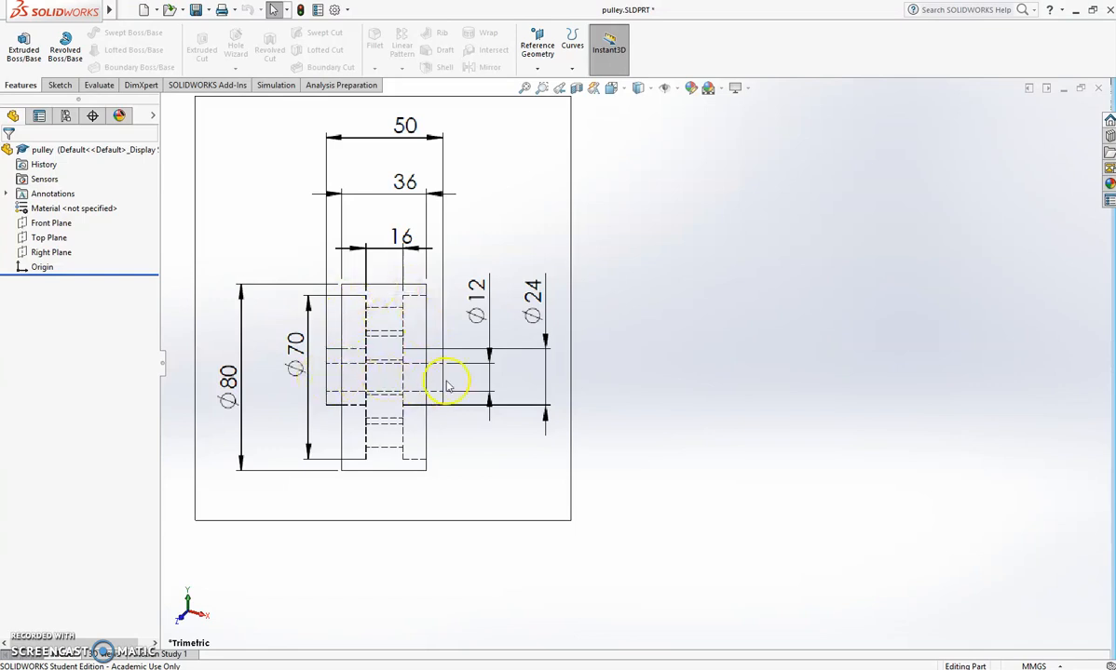
scroll(624, 389, up, 2)
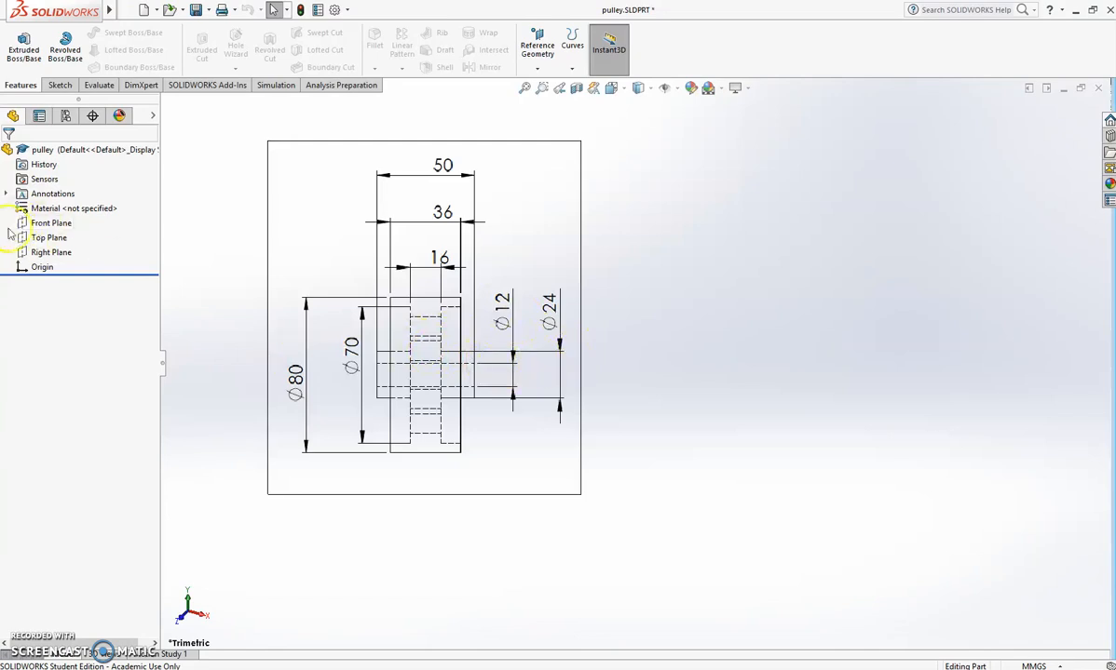
- Start a new sketch on the Front Plane
click(51, 224)
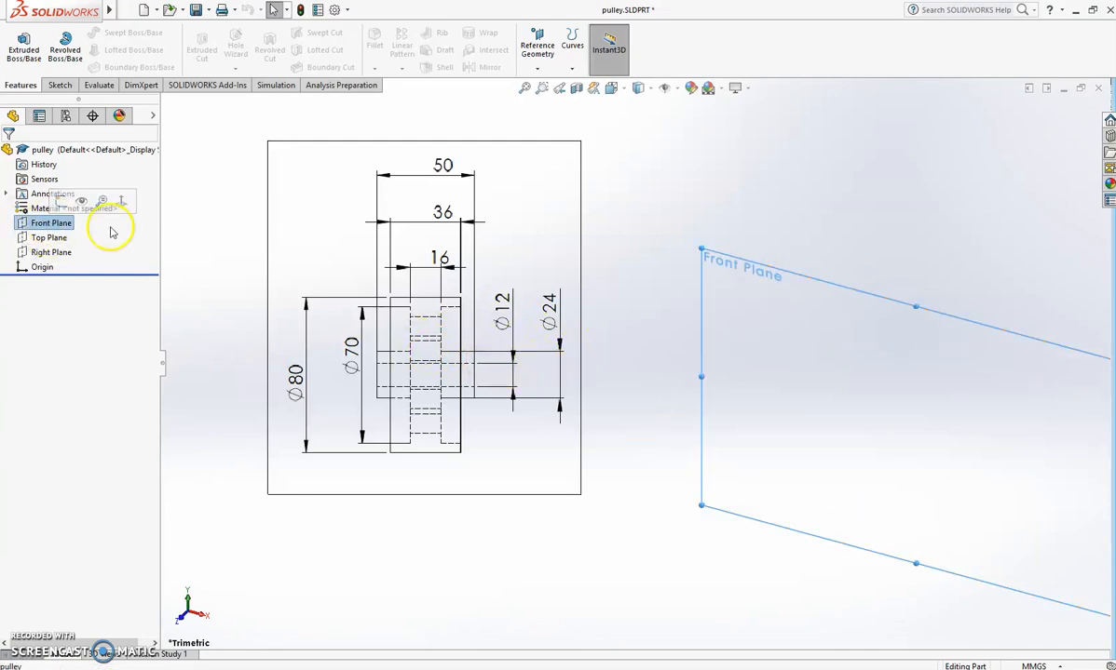
scroll(838, 400, up, 1)
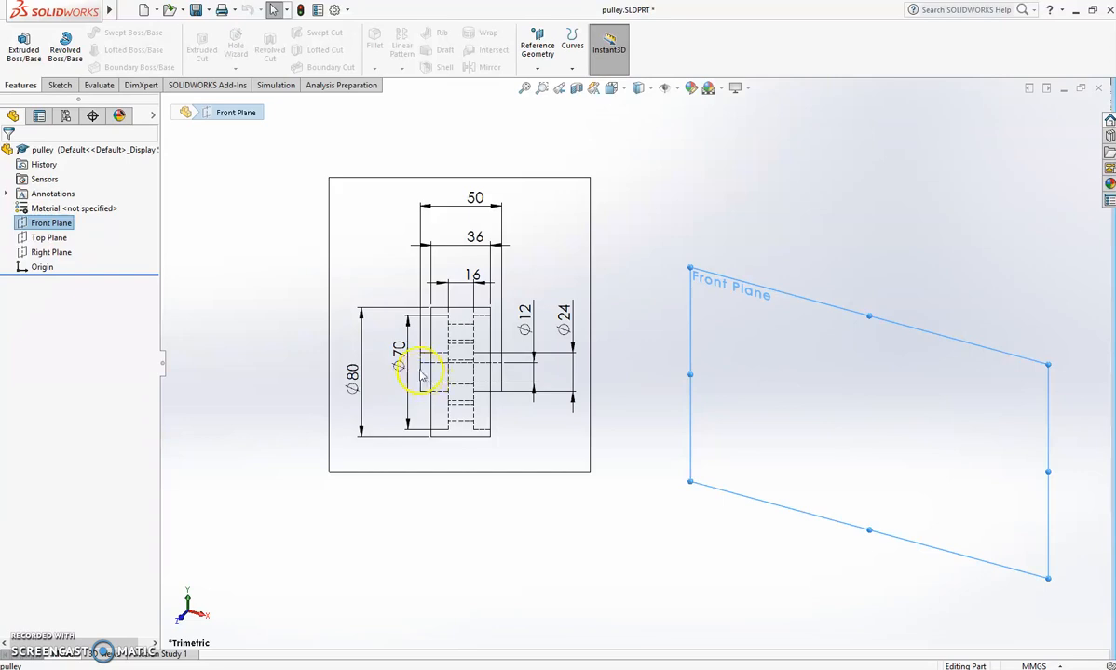
click(58, 85)
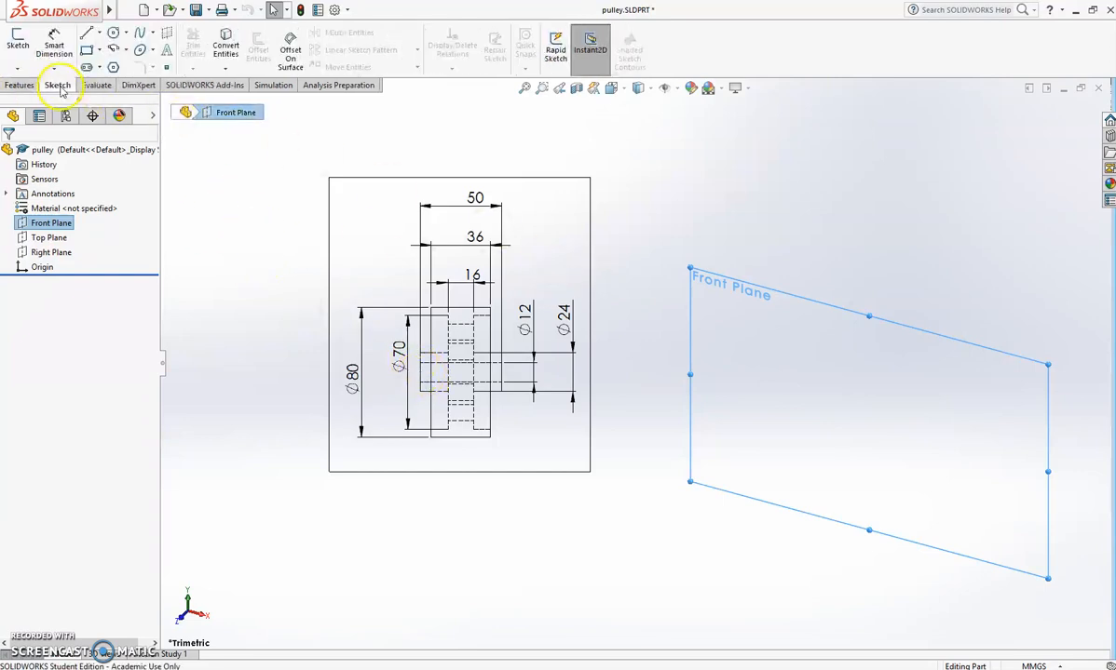
click(22, 48)
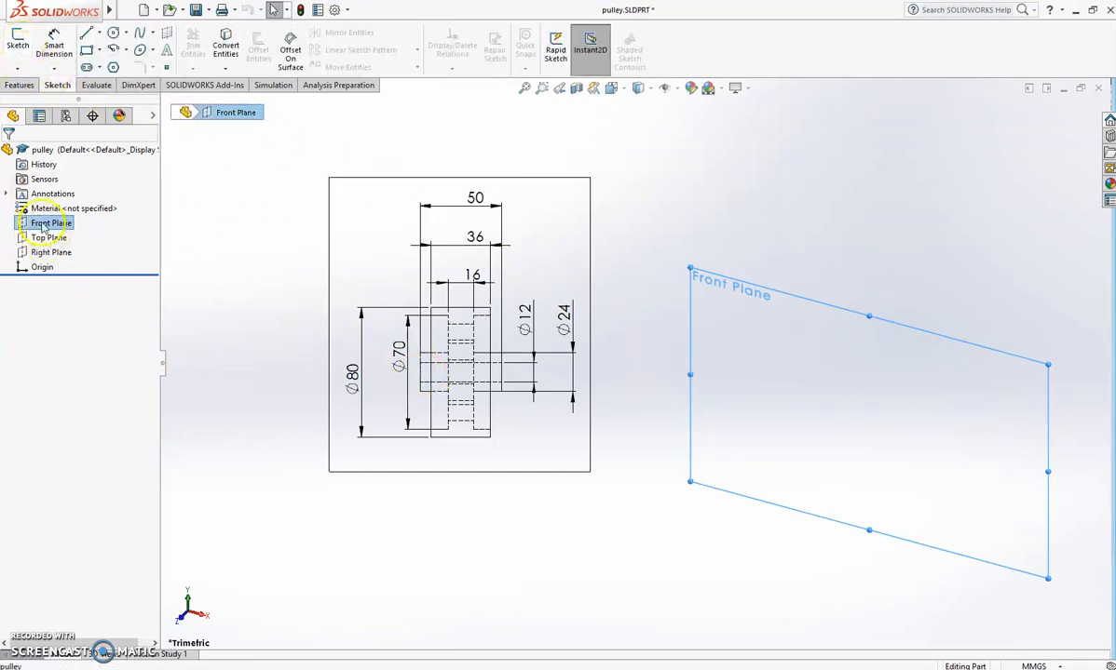
click(46, 225)
click(18, 39)
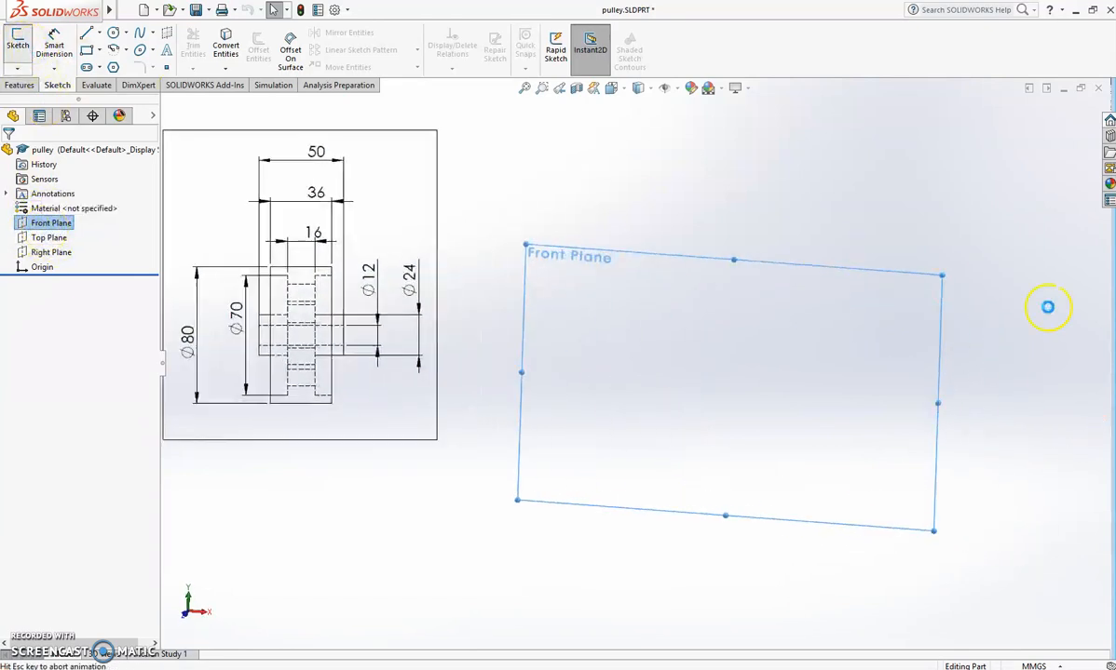
scroll(540, 344, up, 2)
scroll(541, 344, down, 1)
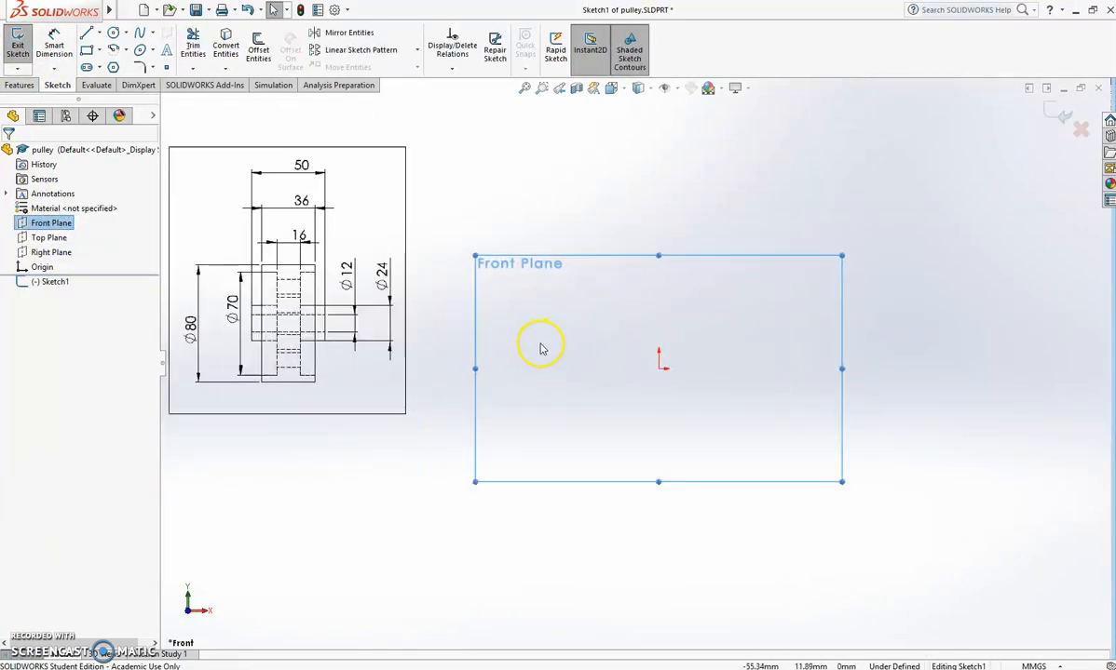
- Sketch a horizontal centerline from the origin in the positive X direction
click(98, 32)
click(107, 63)
click(660, 369)
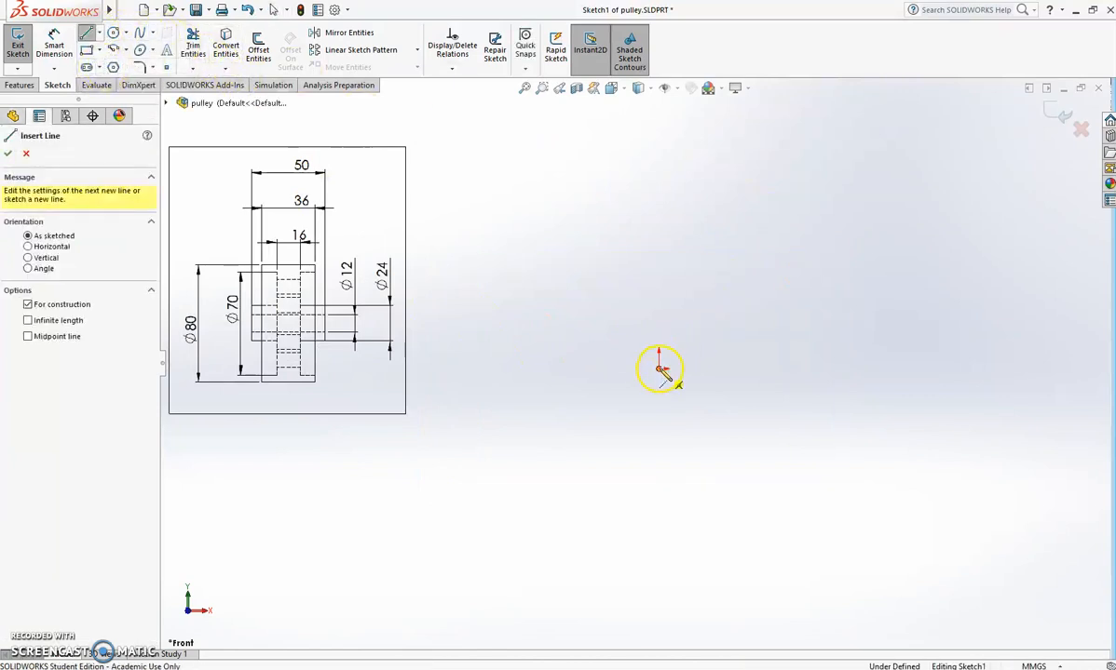
click(801, 369)
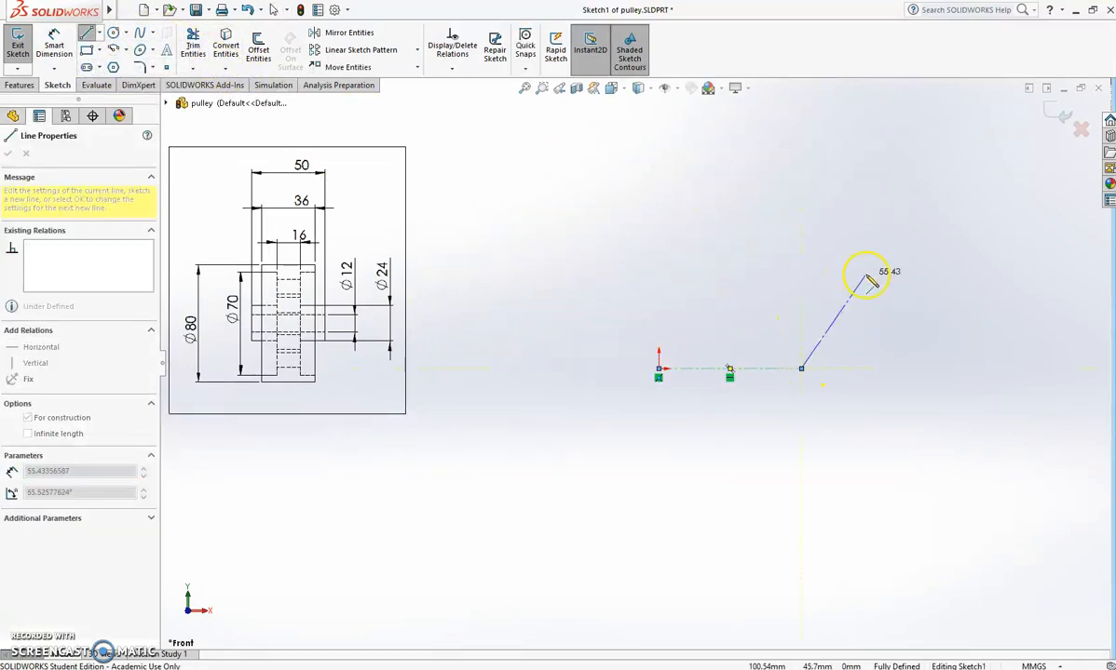
right_click(876, 272)
click(900, 285)
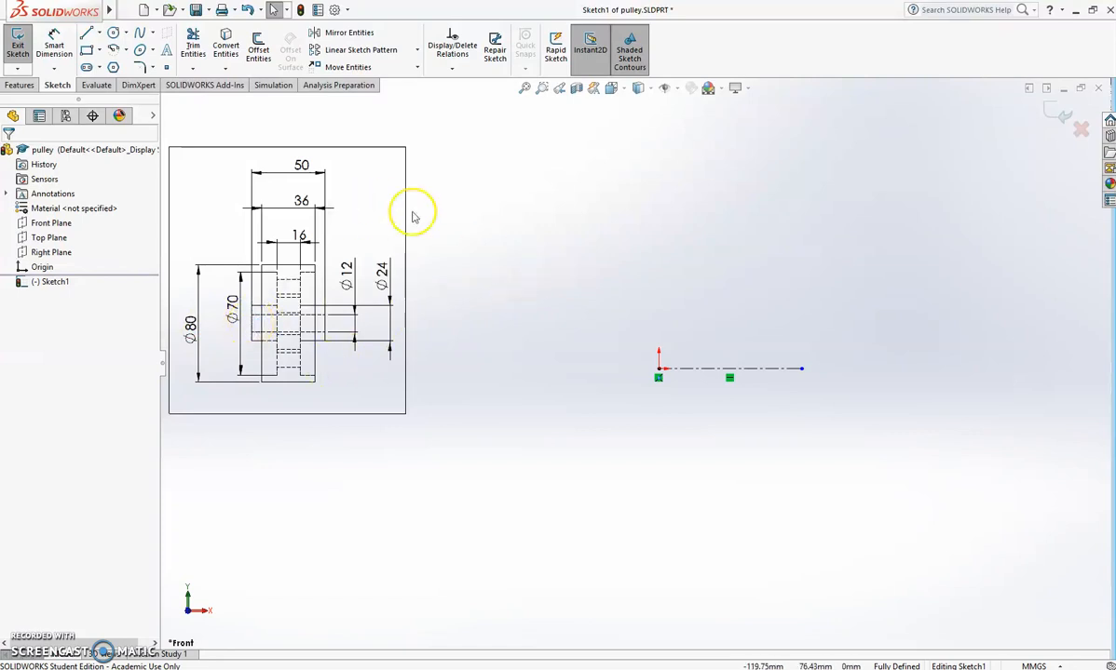
click(127, 10)
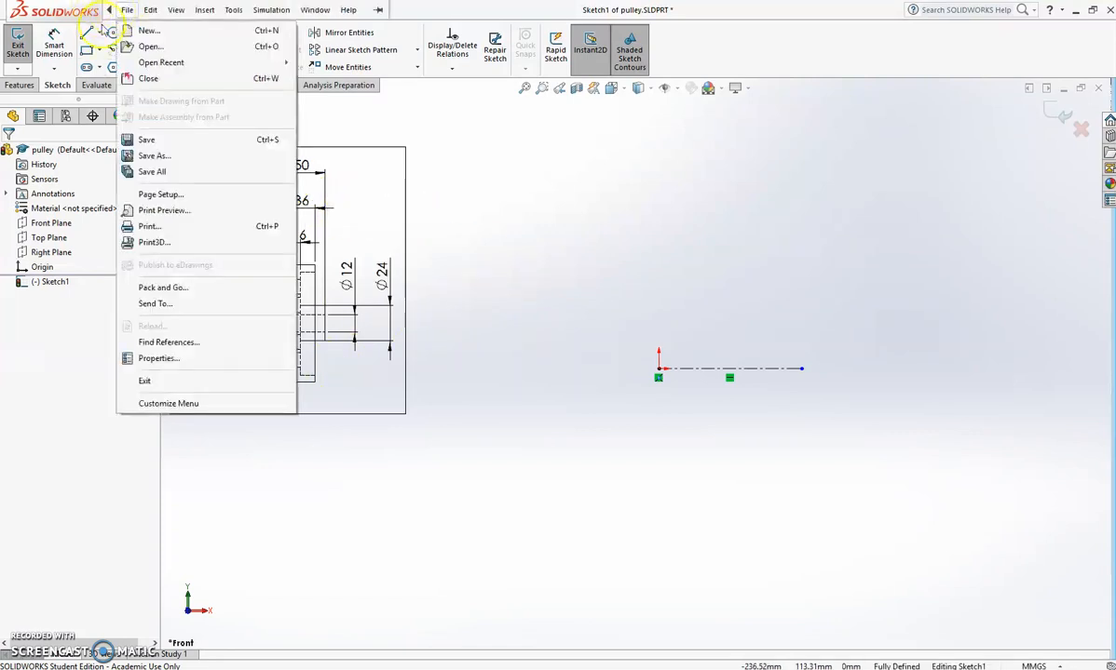
click(677, 275)
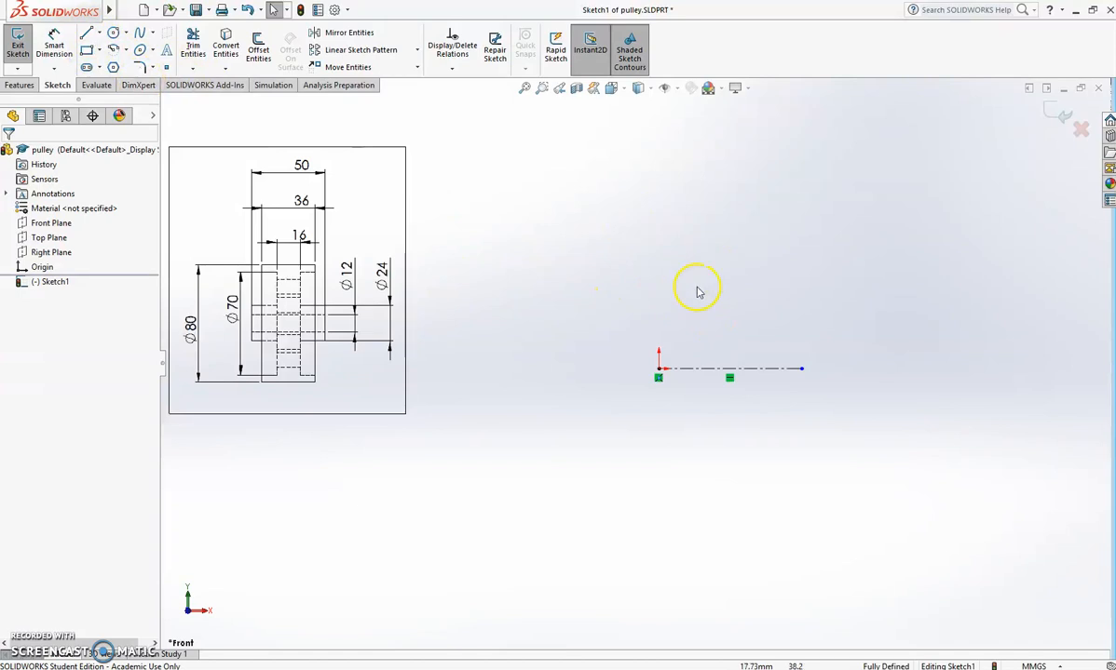
- Sketch the hub base about 64 mm long above the centerline, its right end about 16 mm high, an inward step and a web edge about 24 mm high
right_drag(701, 283, 635, 273)
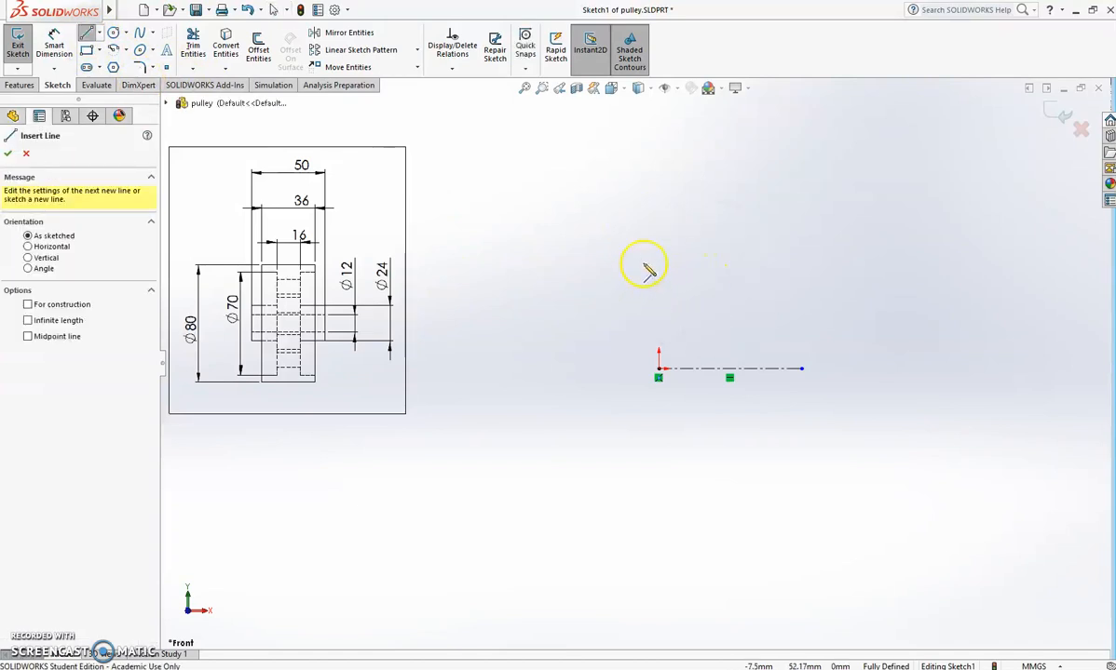
click(658, 331)
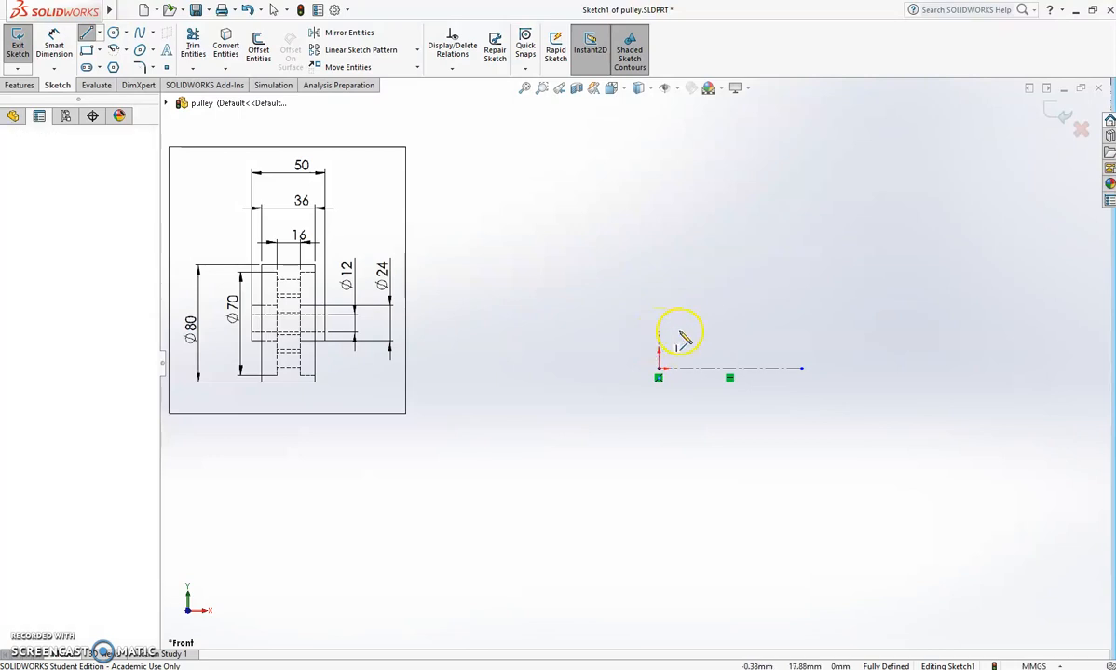
click(790, 332)
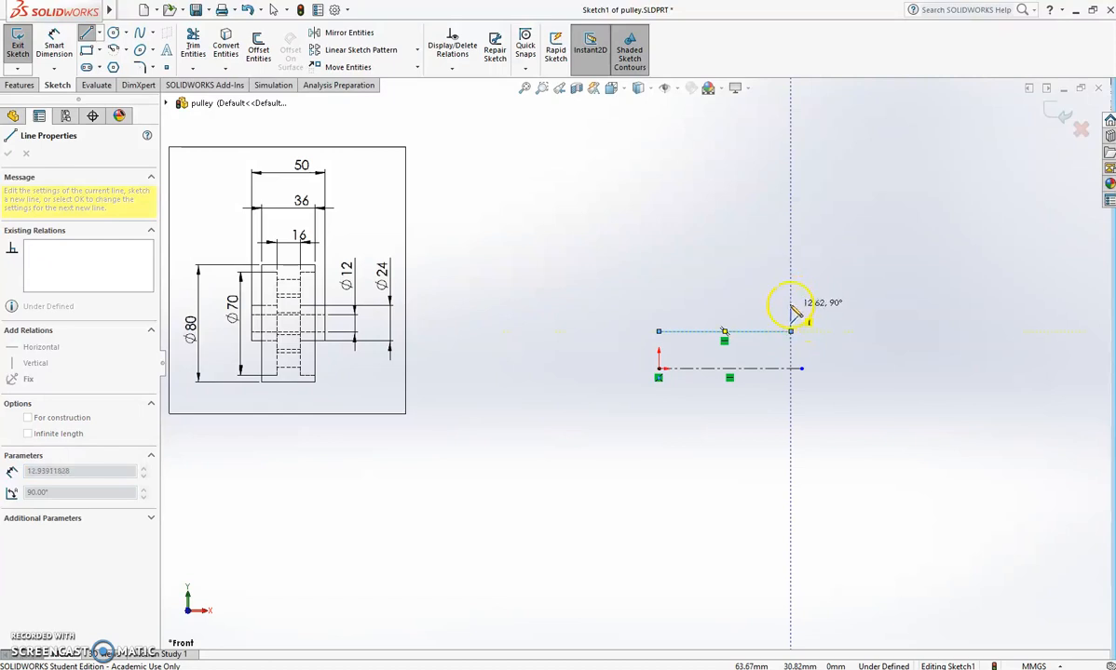
click(790, 298)
click(748, 298)
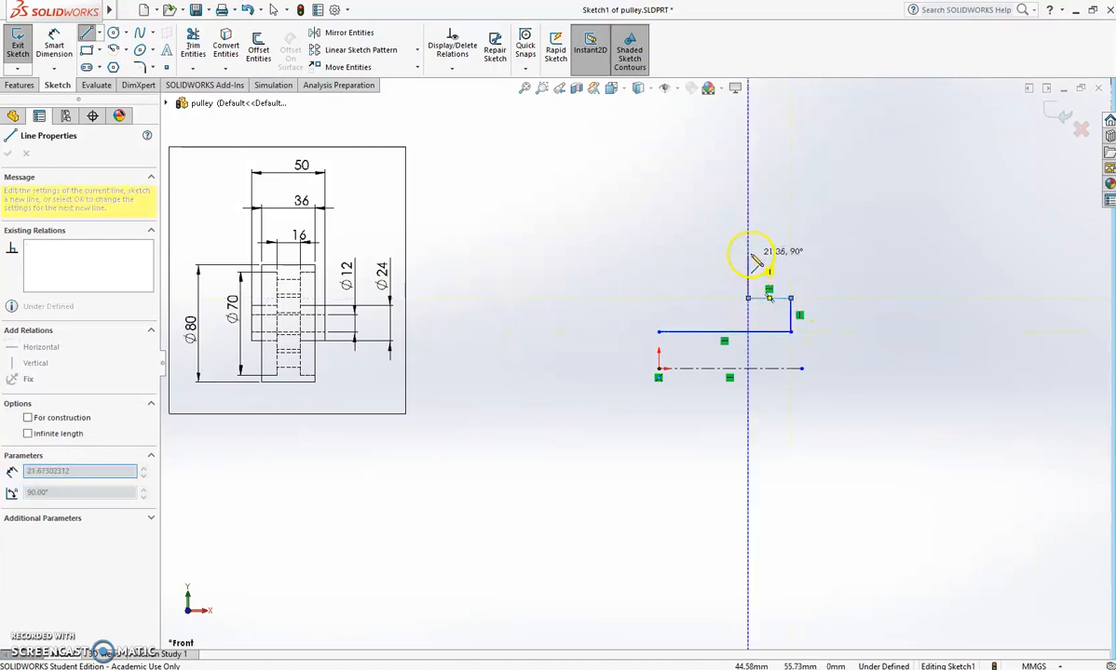
click(767, 250)
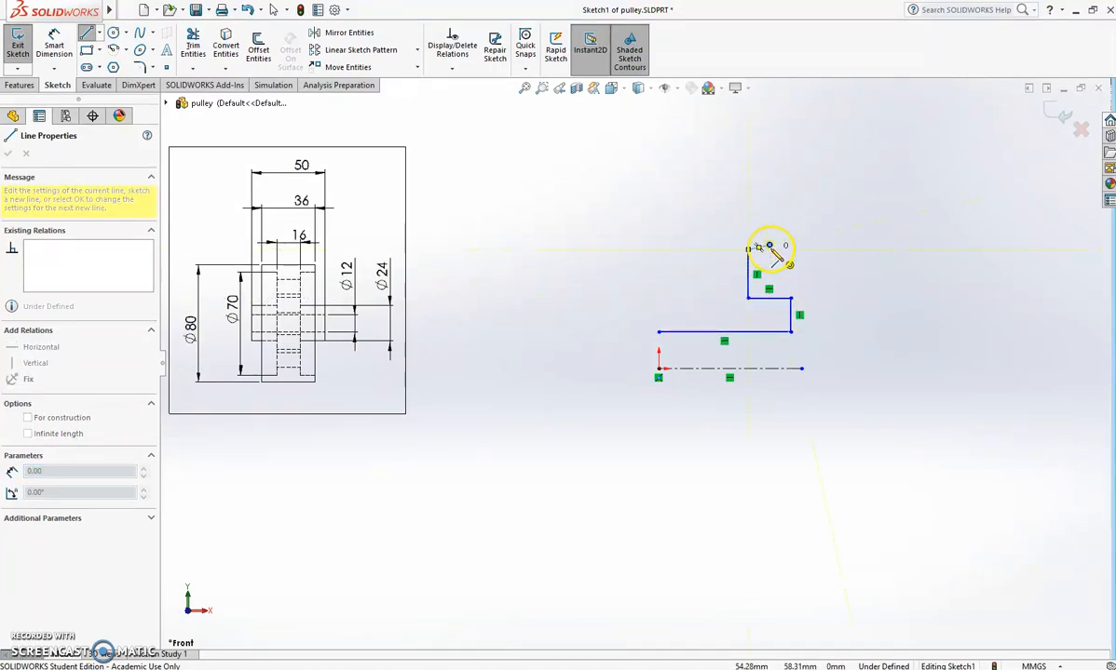
key(Escape)
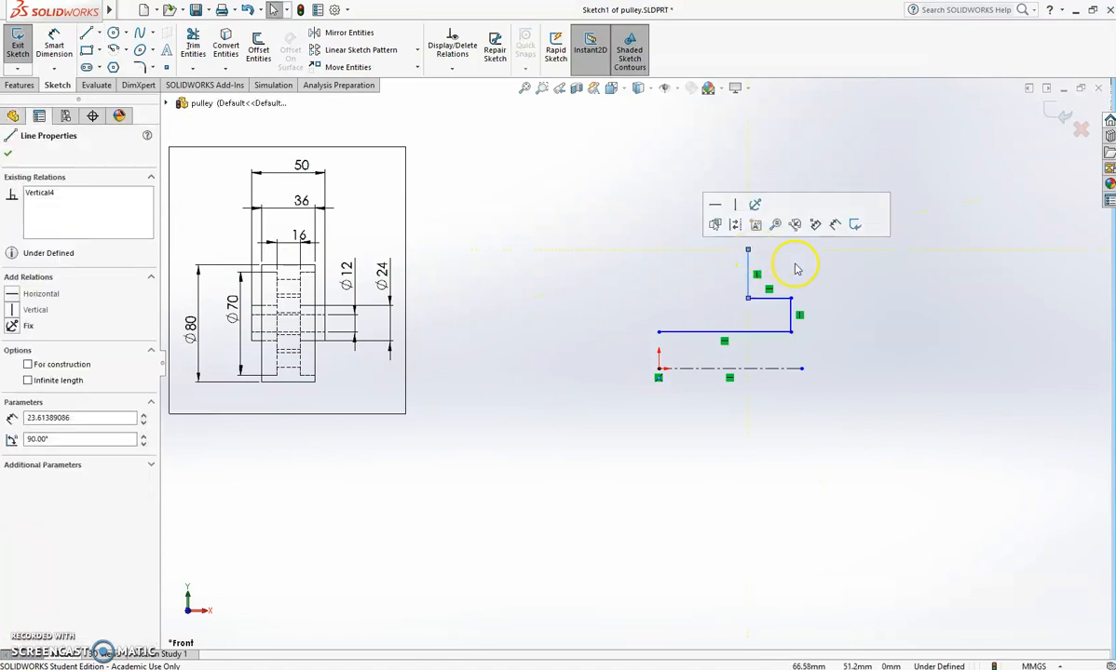
- Close the I-shaped pulley profile from the web's open end, adding a rim overhang about 10 mm wide and the matching opposite side
click(922, 284)
right_drag(929, 276, 889, 282)
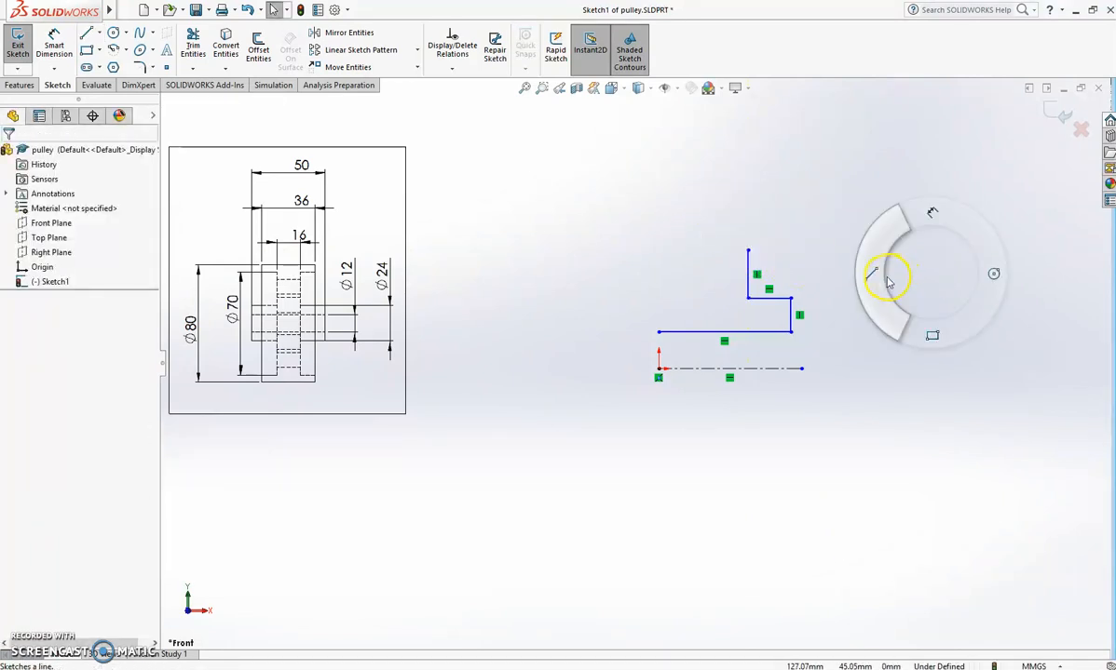
click(747, 249)
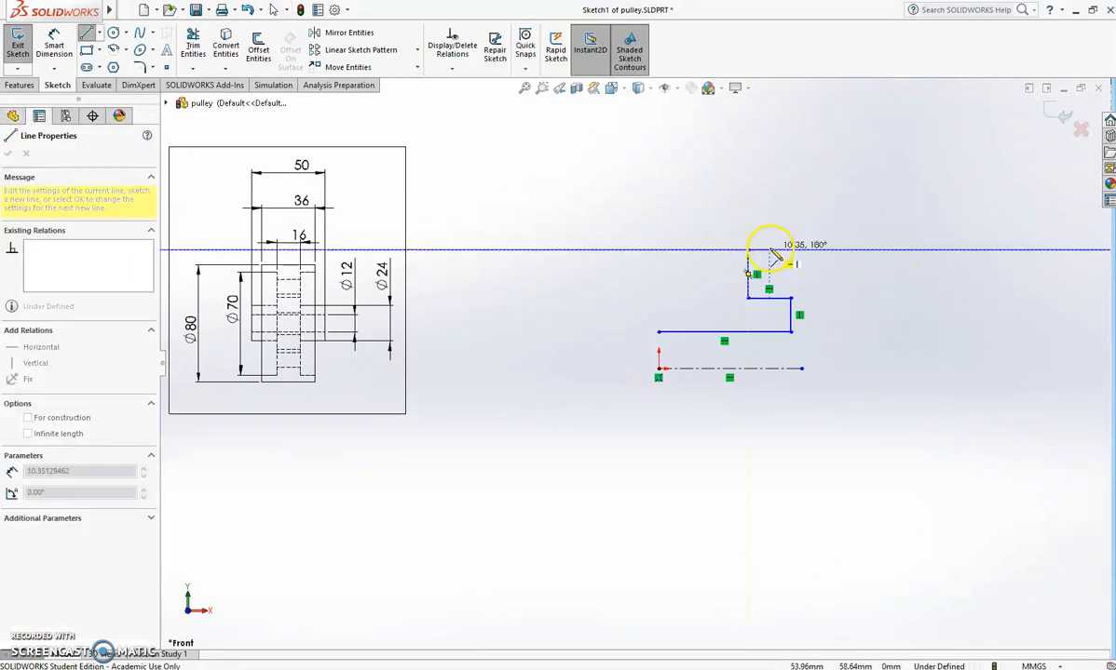
click(769, 250)
click(769, 215)
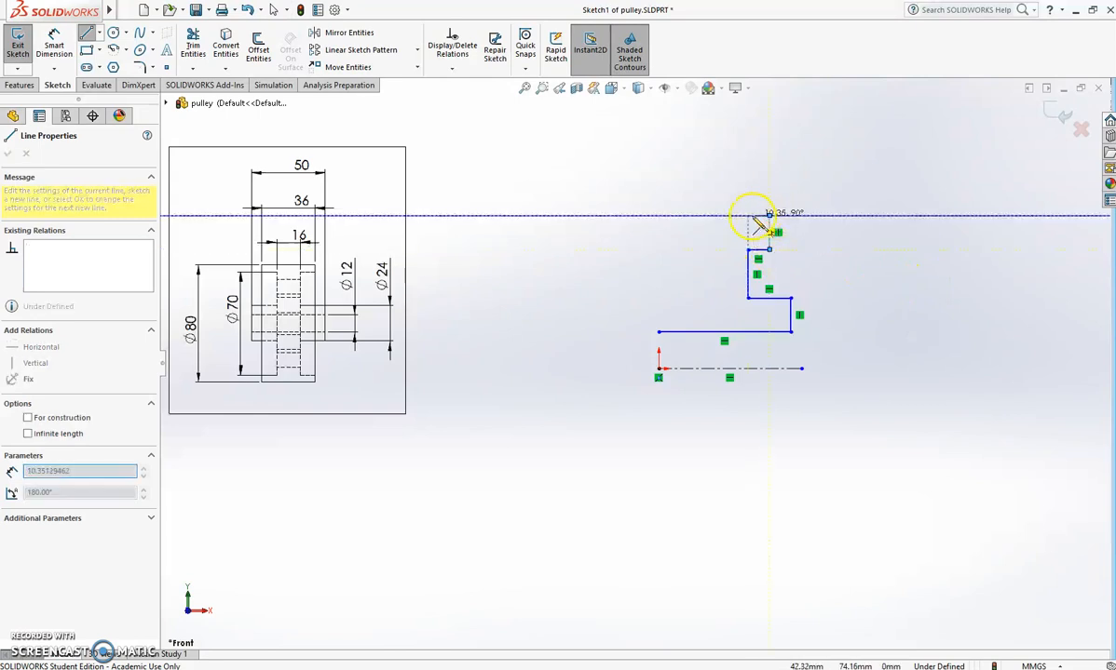
click(678, 215)
click(677, 250)
click(701, 250)
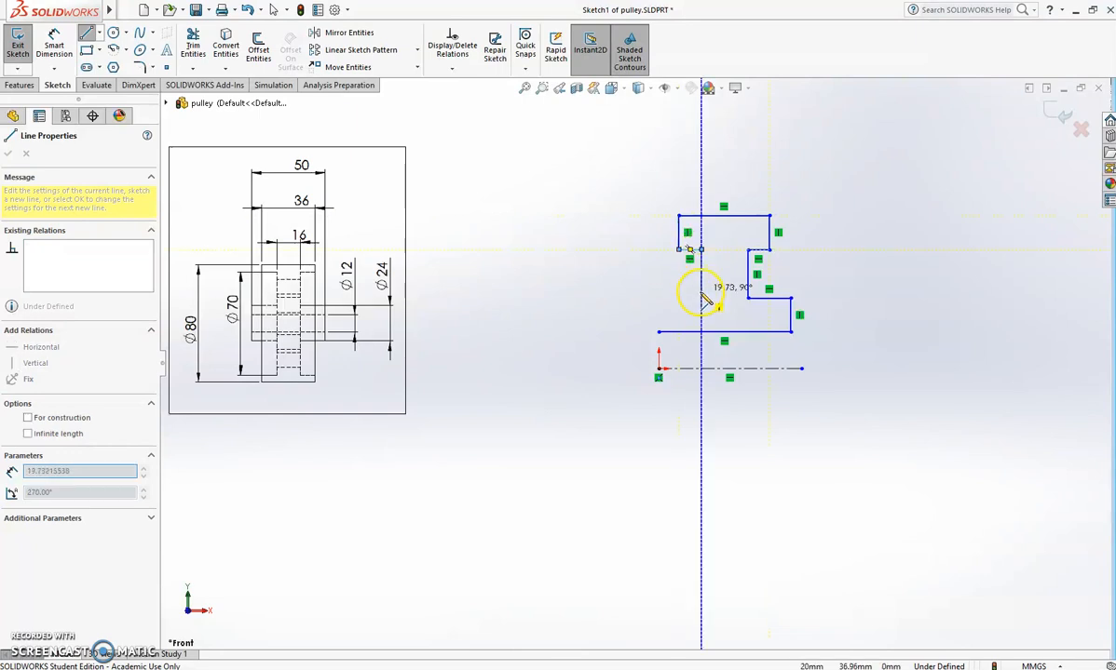
click(700, 297)
click(658, 298)
click(658, 331)
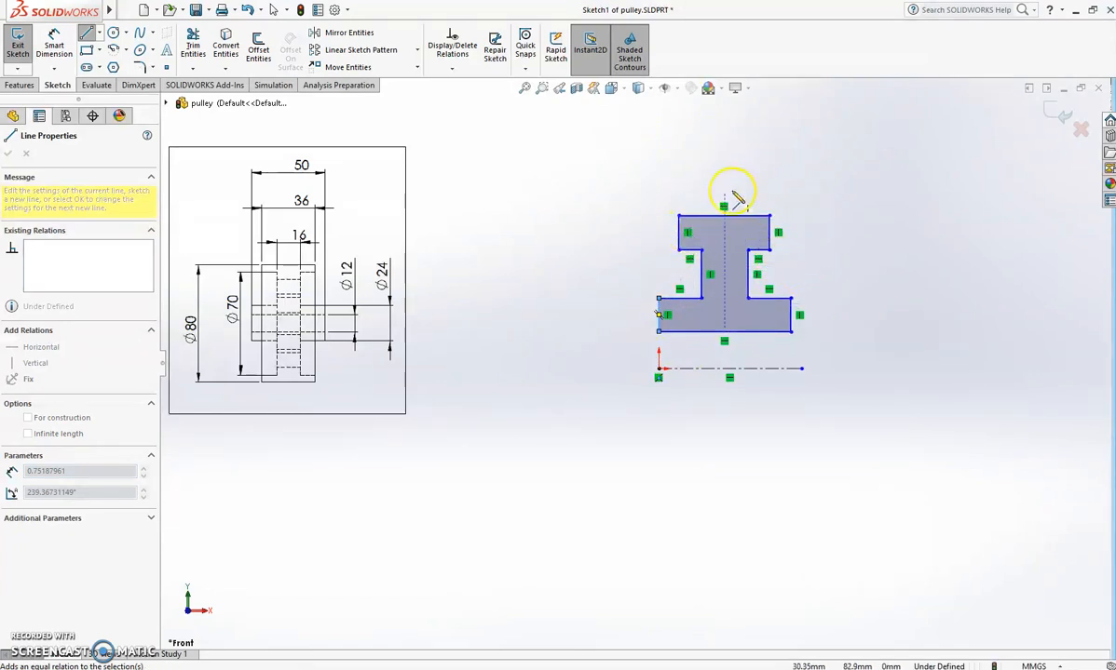
key(Escape)
key(Escape)
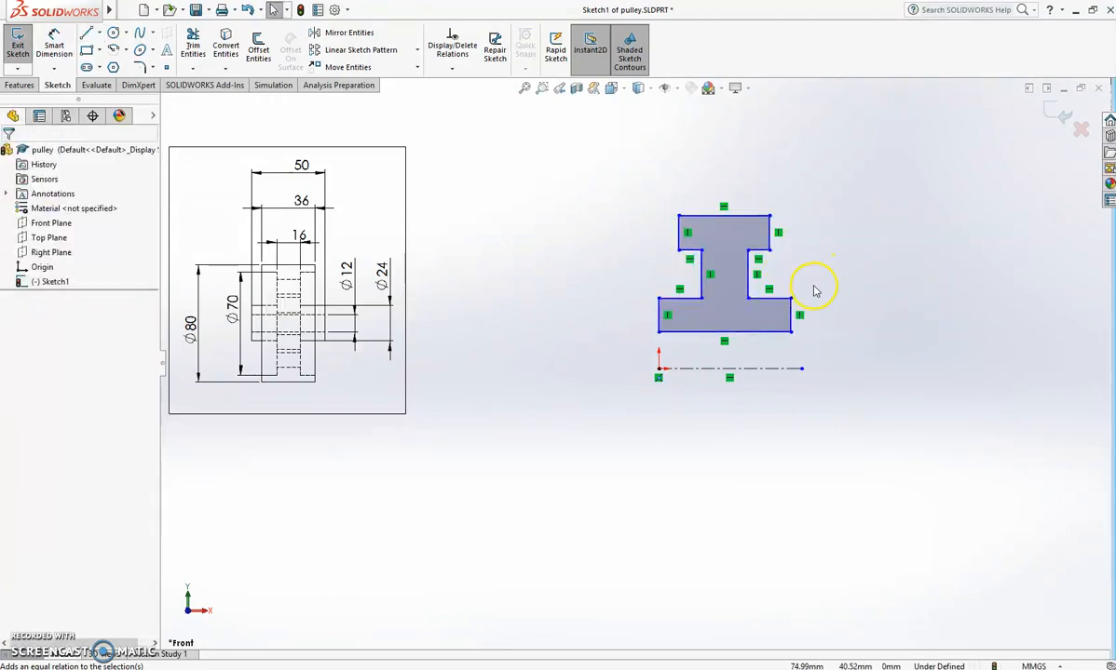
- Dimension the hub's overall width between its two end edges as 50 mm
scroll(813, 291, up, 4)
click(699, 247)
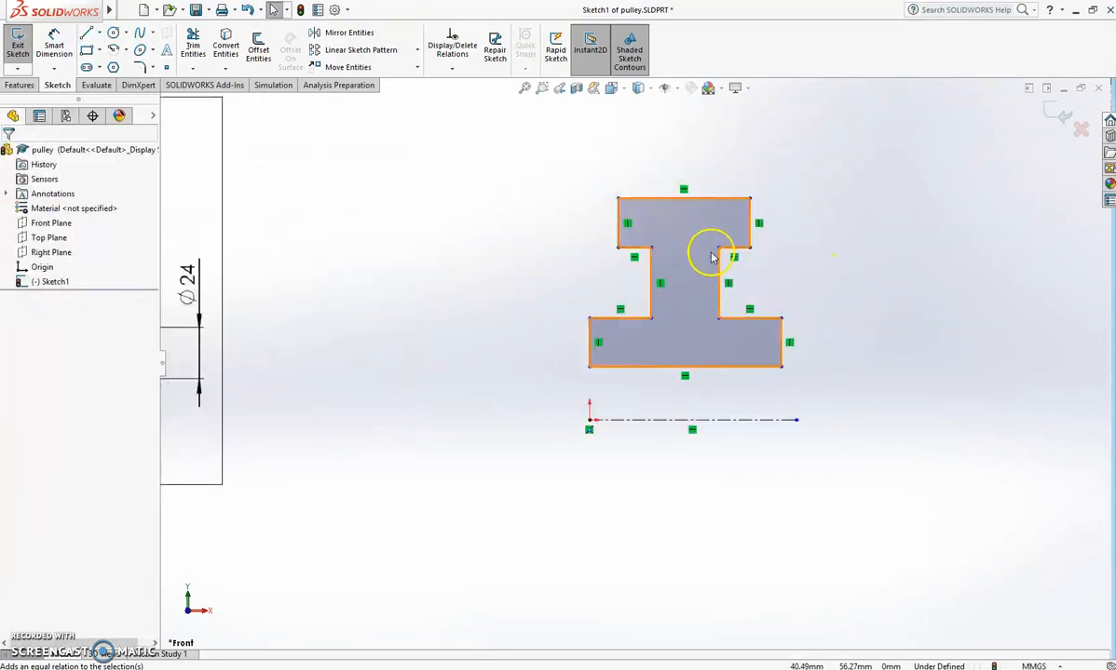
scroll(712, 258, down, 1)
scroll(360, 297, down, 1)
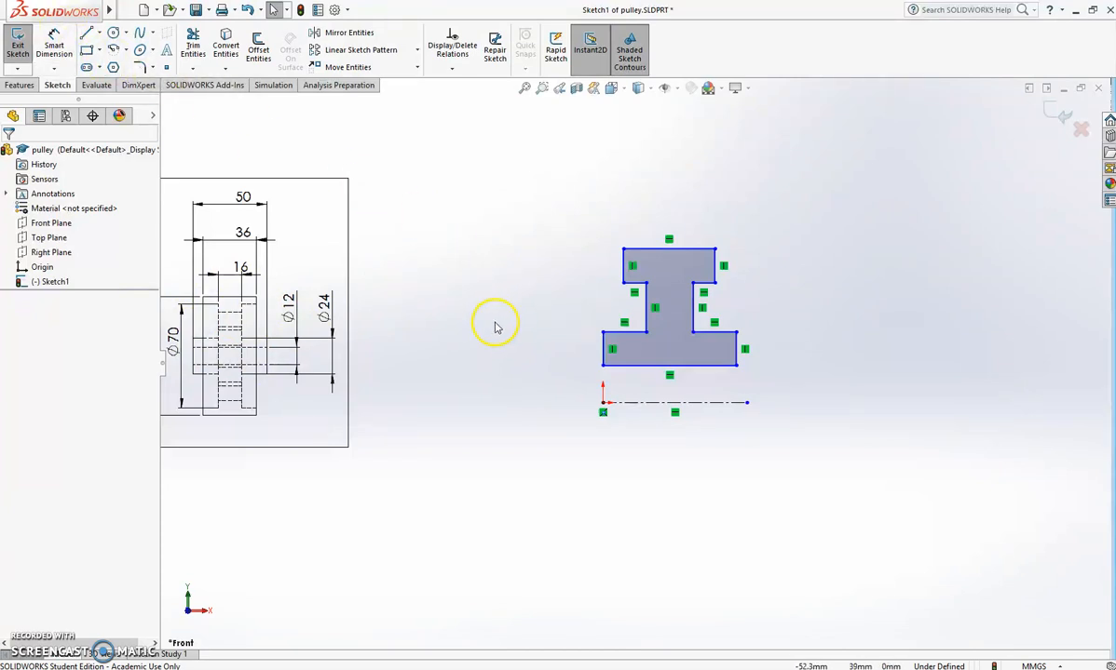
right_drag(496, 324, 503, 254)
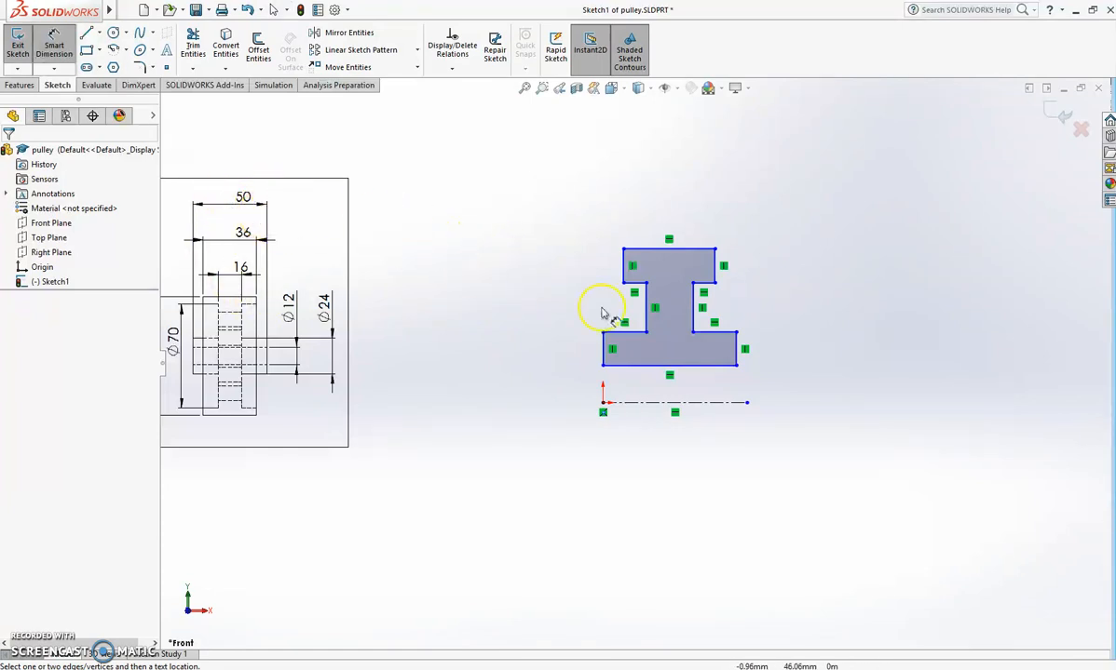
click(606, 351)
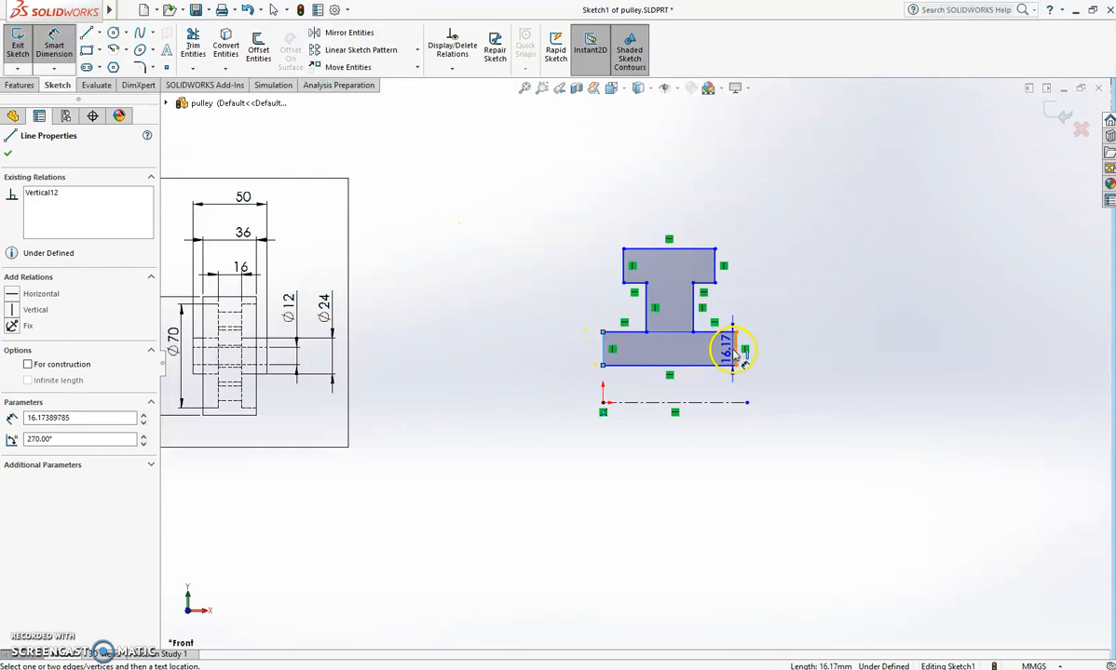
click(735, 350)
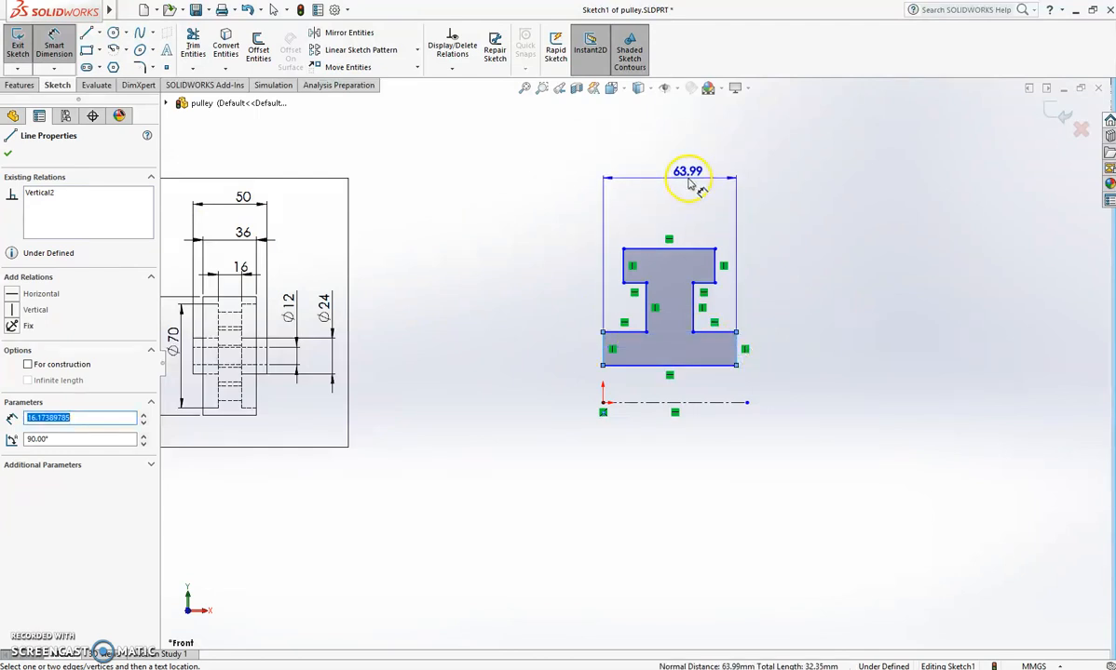
click(687, 180)
text(50)
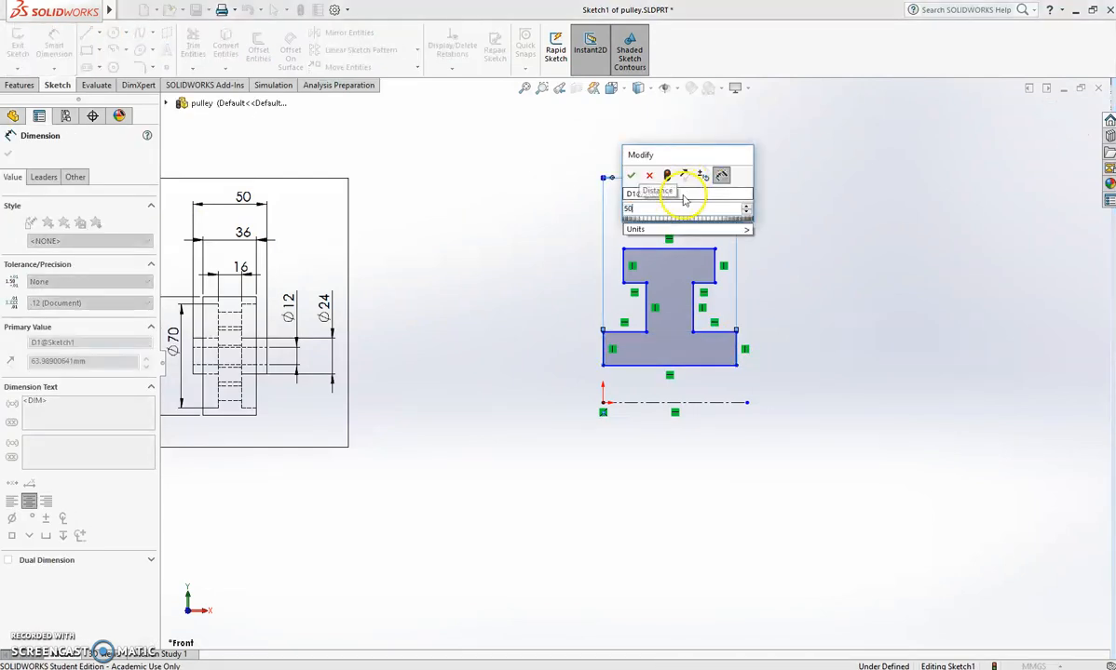
key(Return)
- Dimension the rim's outer edge with a width of 36 mm
scroll(513, 271, down, 2)
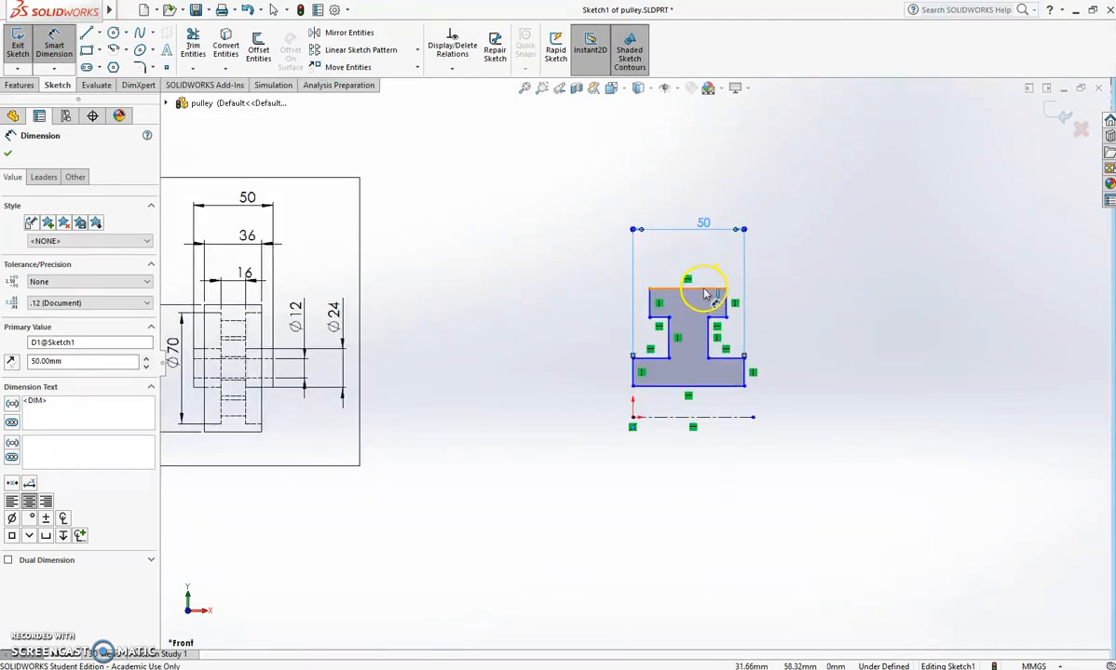
click(705, 293)
click(710, 259)
text(36)
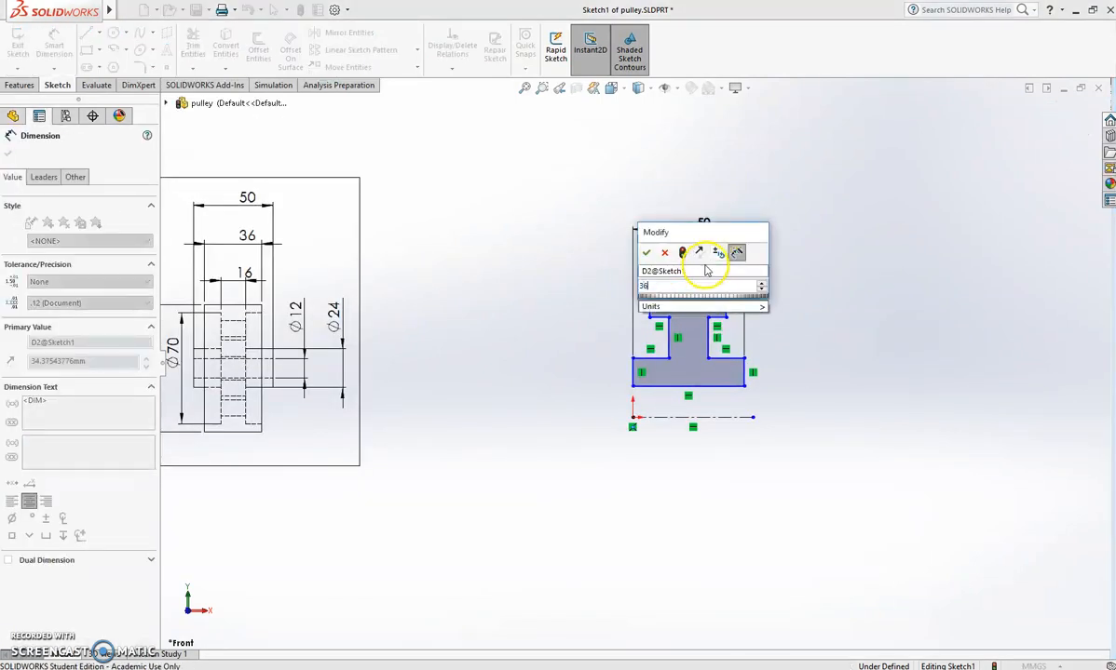
key(Return)
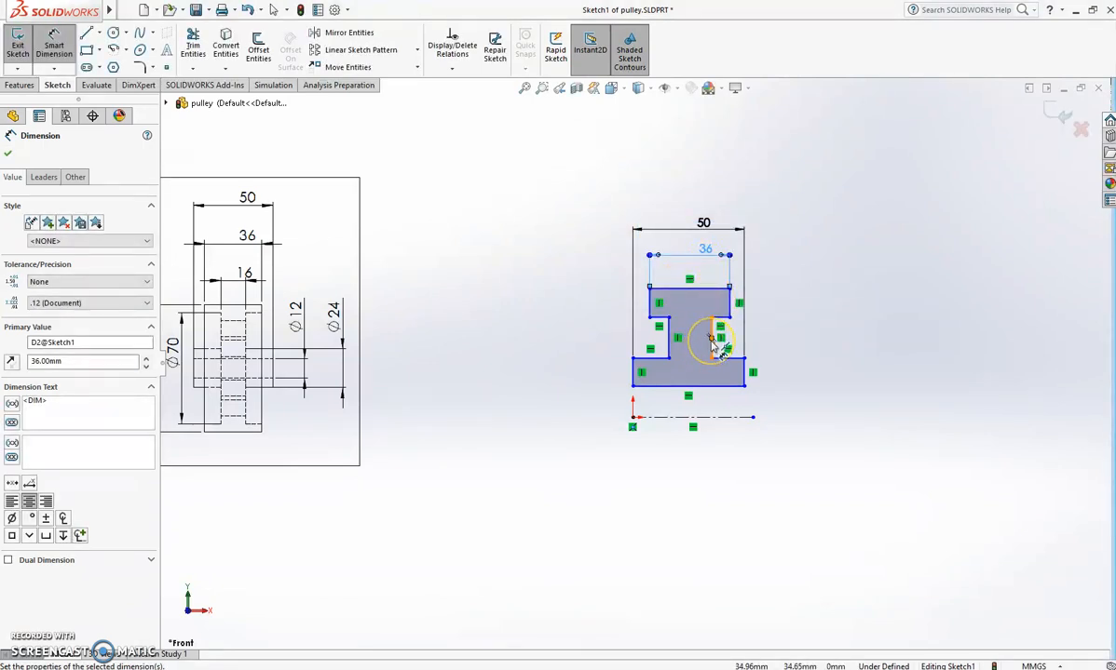
- Dimension the web's thickness between its two vertical edges as 16 mm
click(713, 343)
click(670, 336)
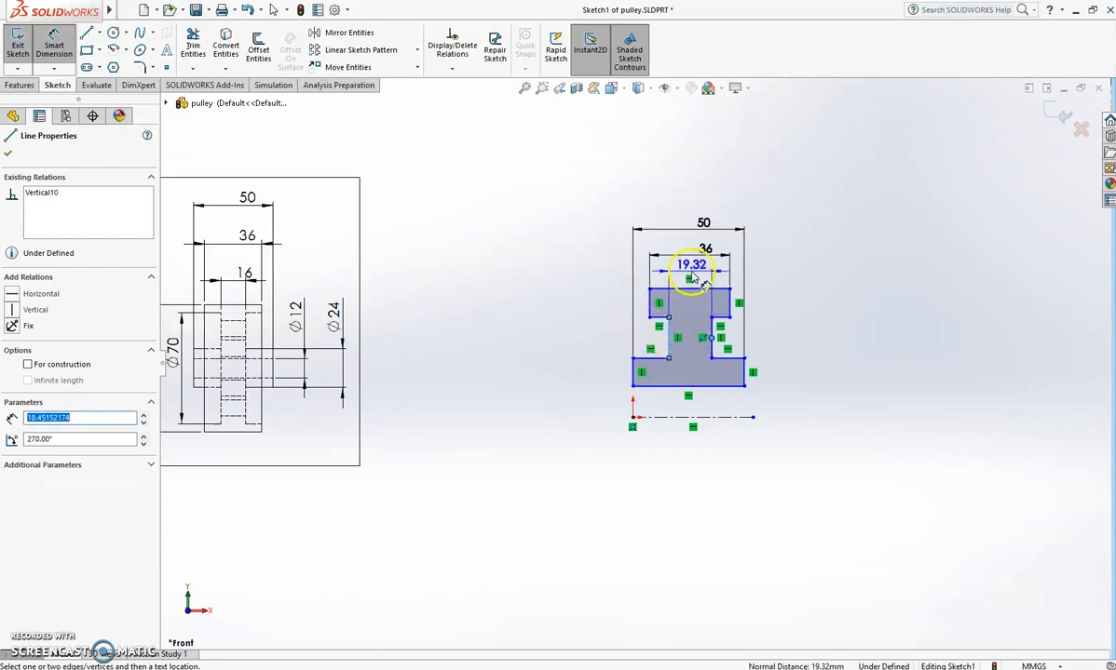
click(717, 277)
text(1)
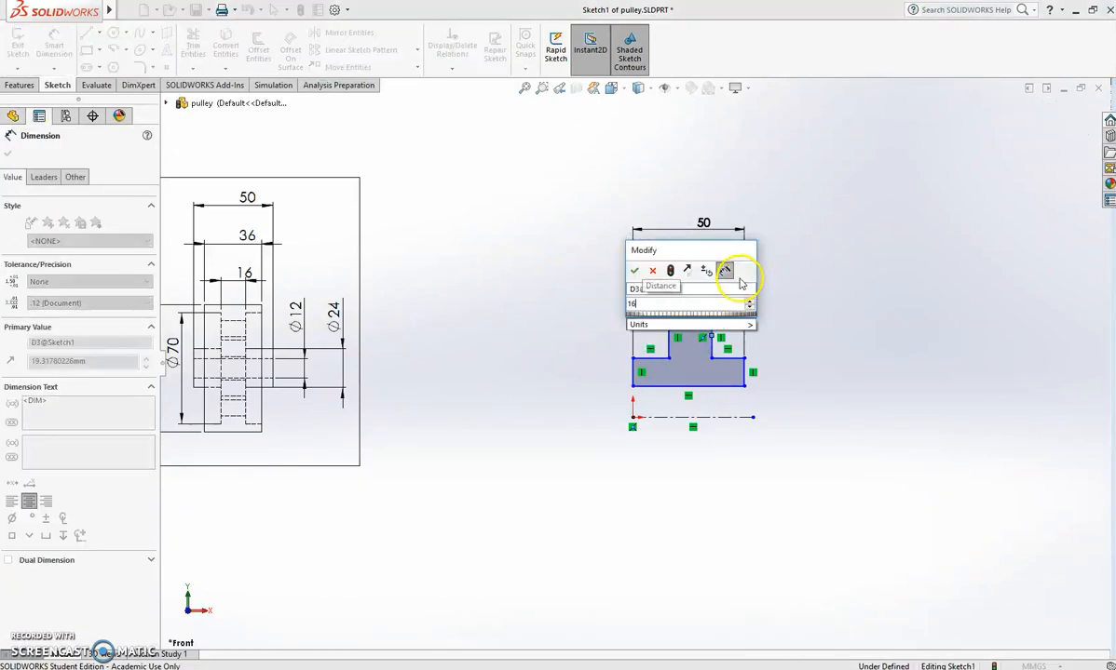
text(6)
key(Return)
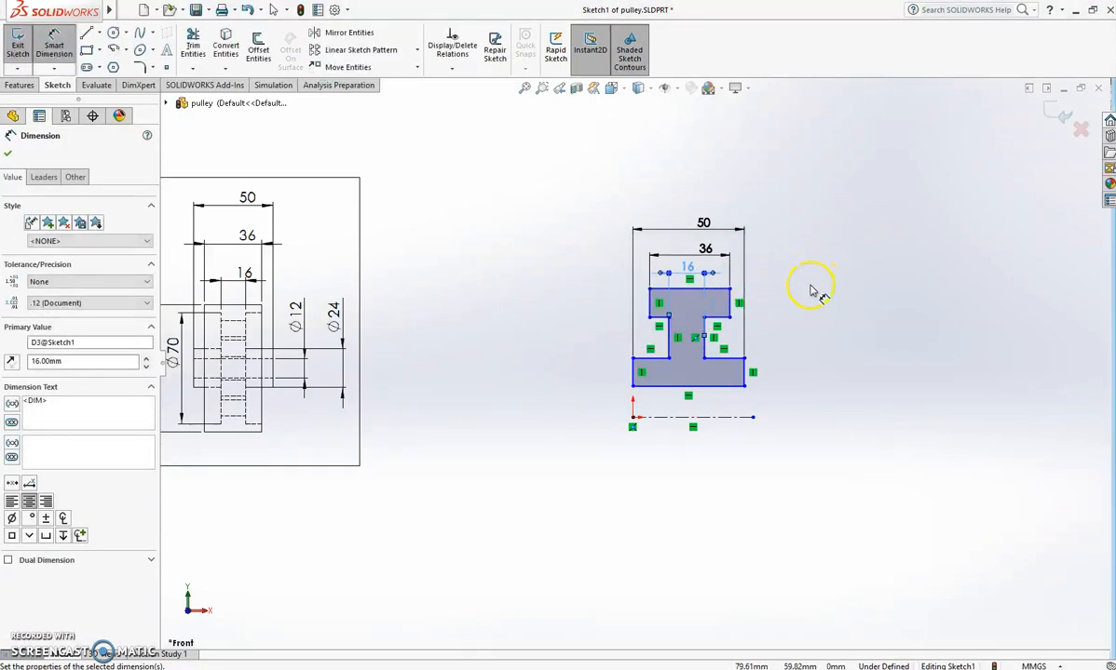
key(Escape)
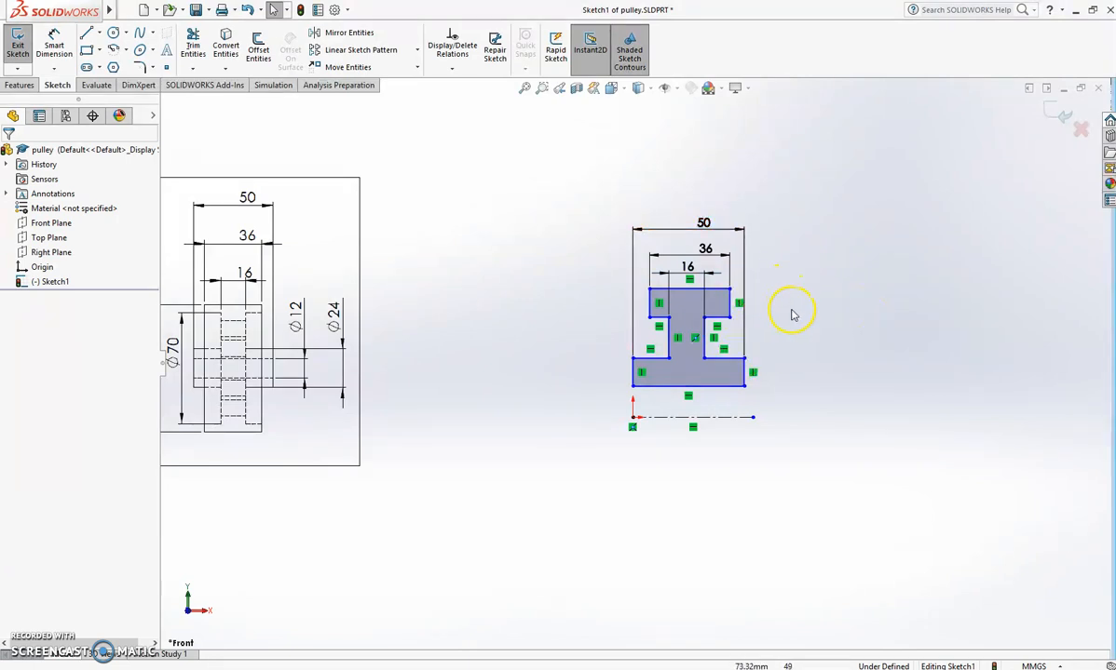
- Nudge the rim's side edge along the pulley axis to test whether the rim can still shift
scroll(714, 303, down, 1)
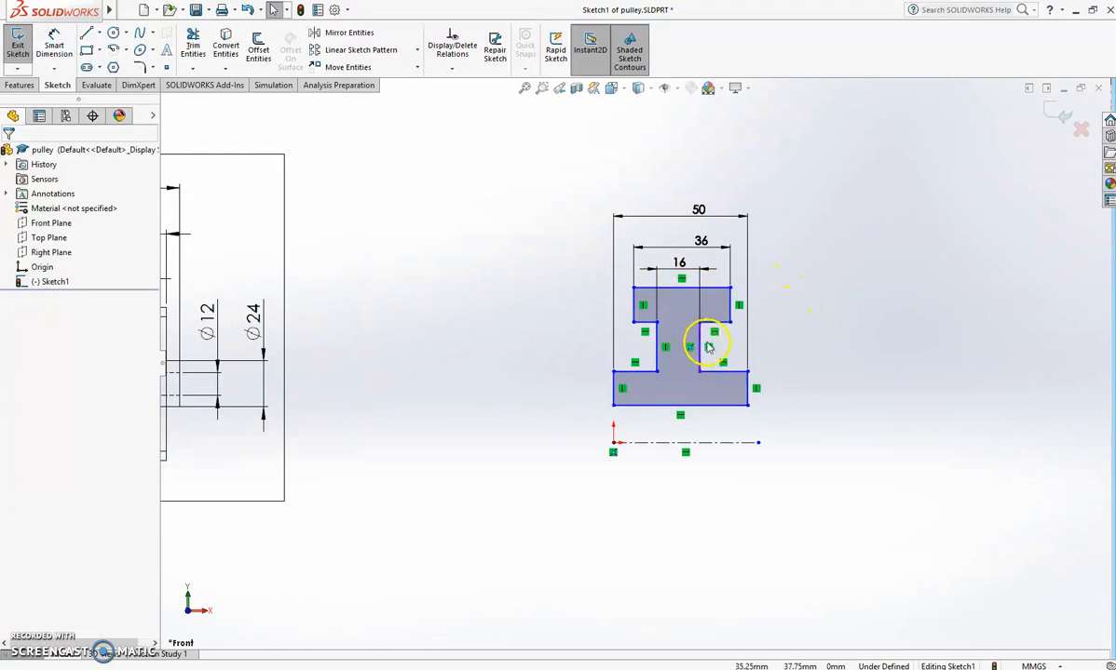
drag(719, 305, 729, 311)
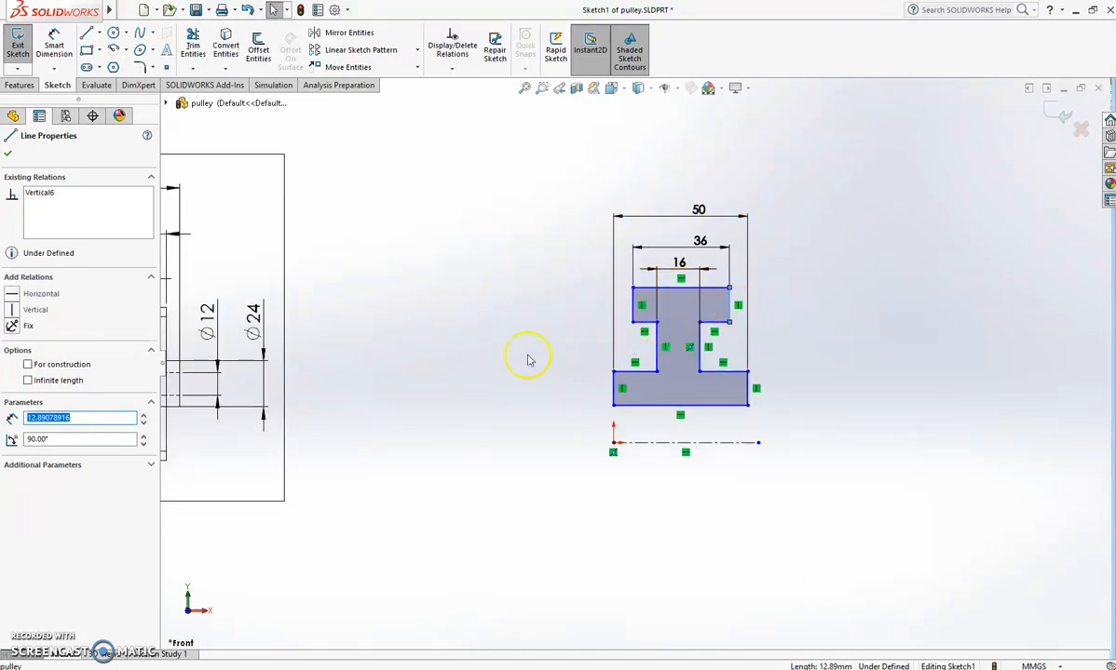
scroll(486, 341, up, 1)
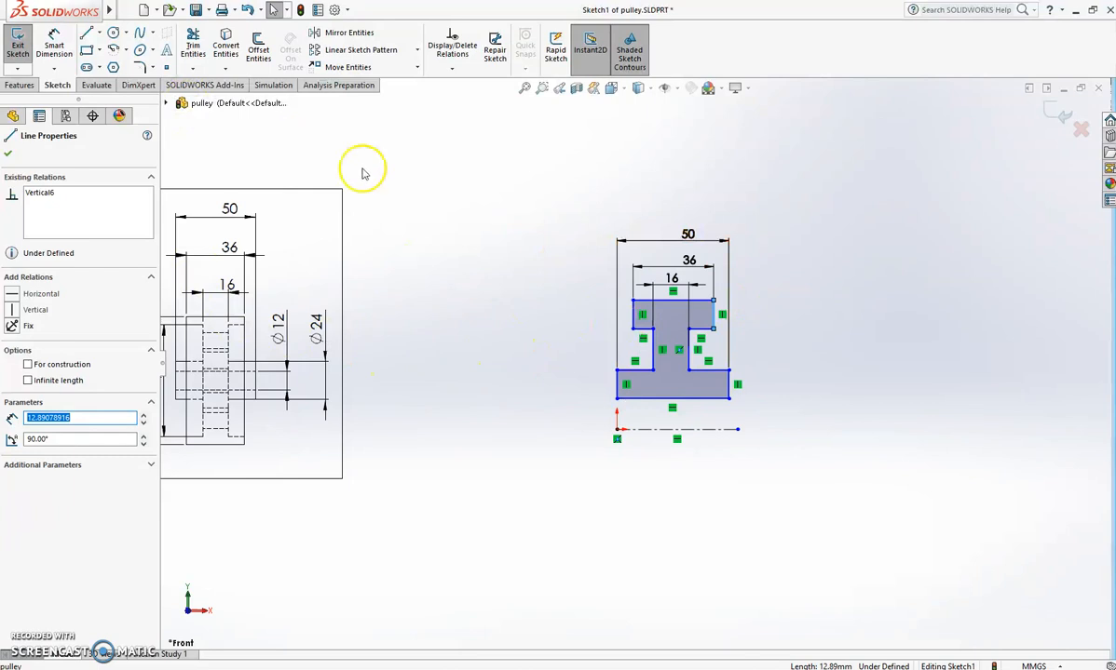
- Try a centerline between the midpoints of the rim's outer edge and the hub's bore edge, and remove it again
click(97, 33)
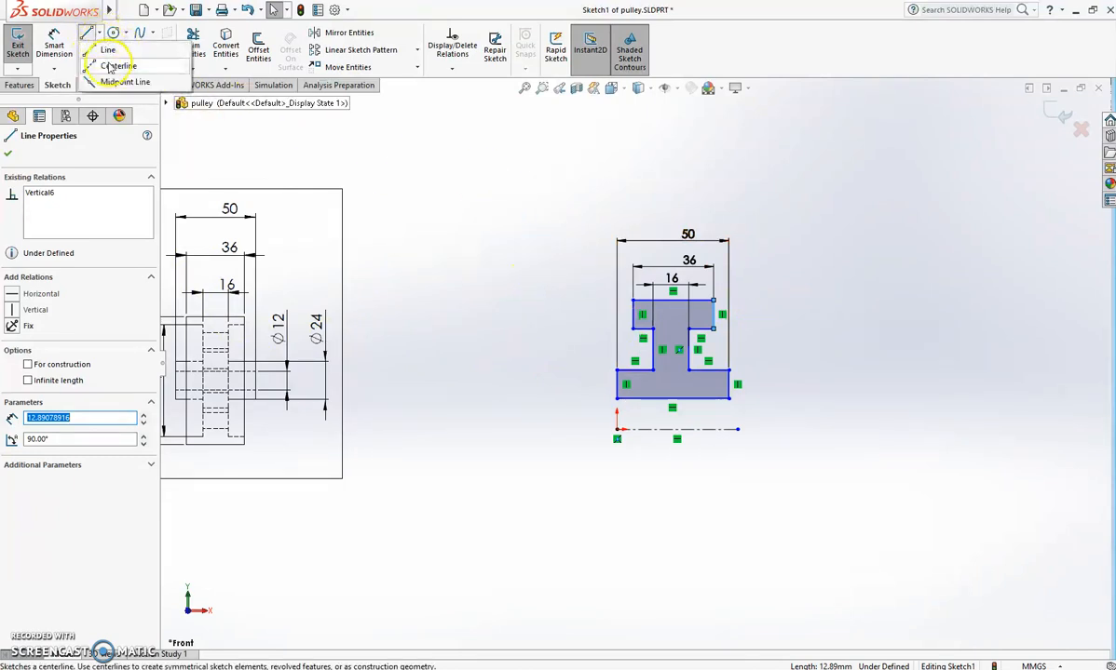
click(110, 63)
click(673, 300)
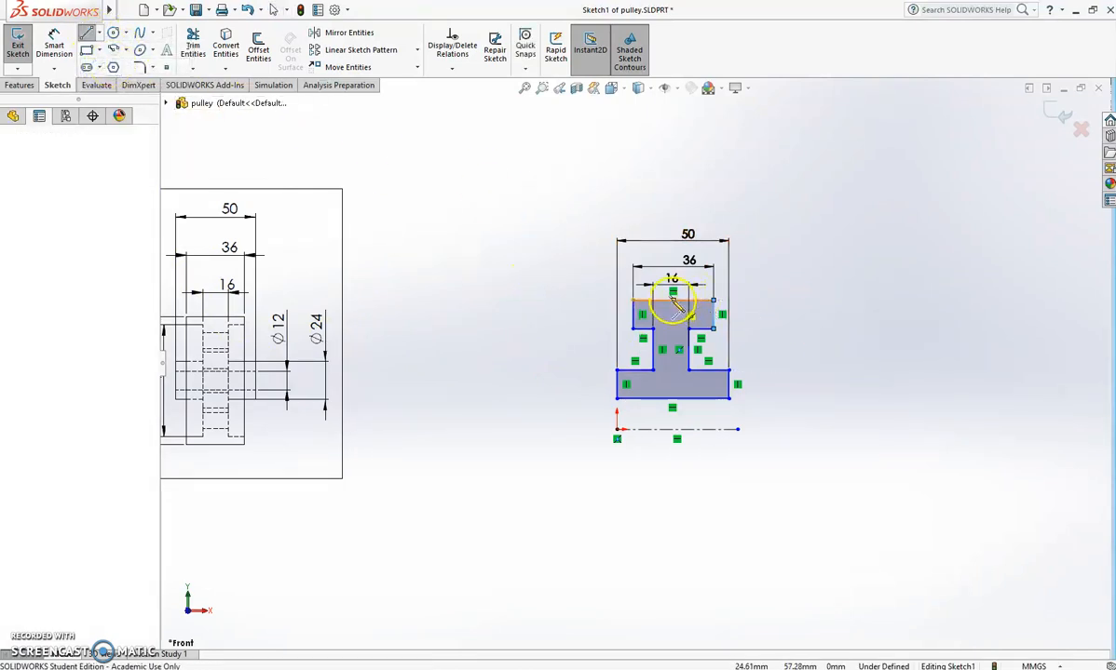
click(672, 399)
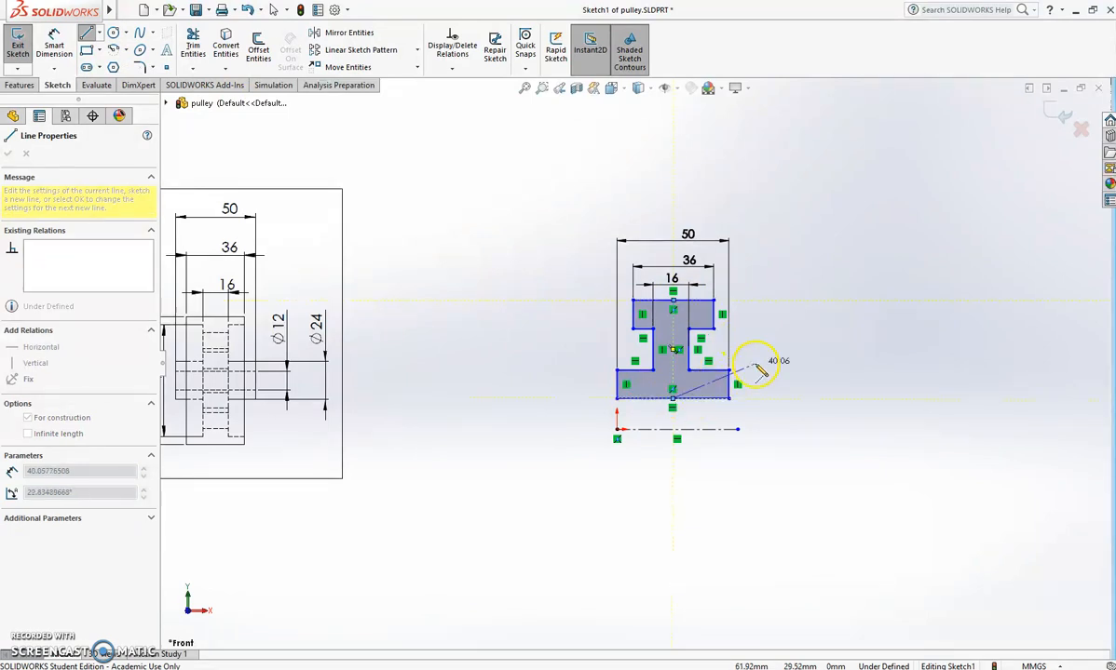
key(Escape)
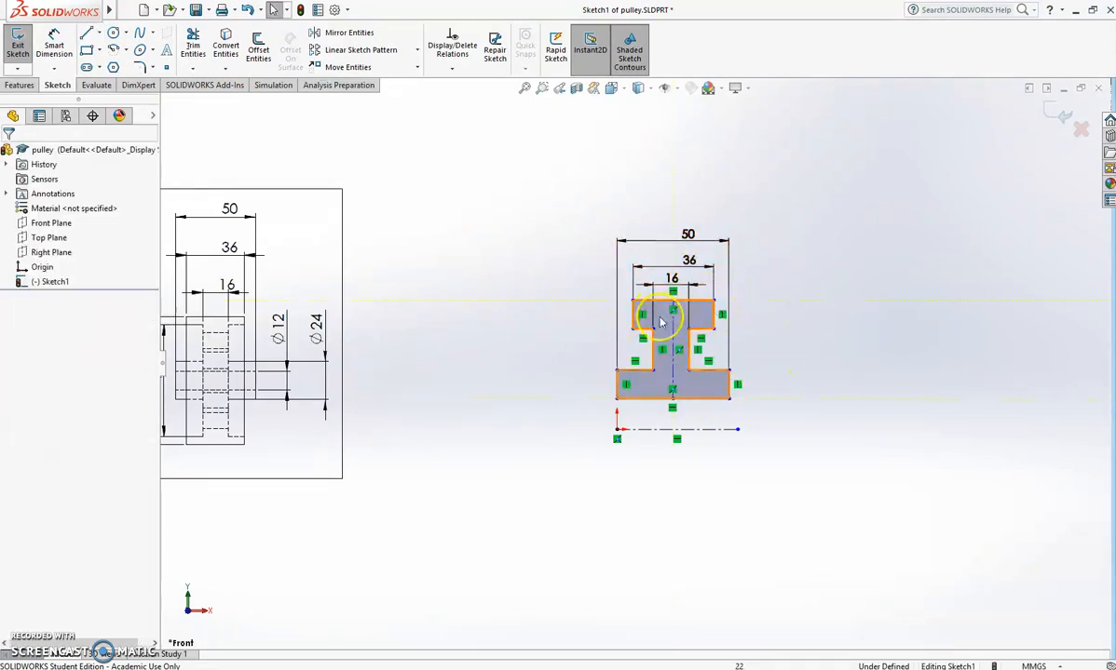
click(673, 346)
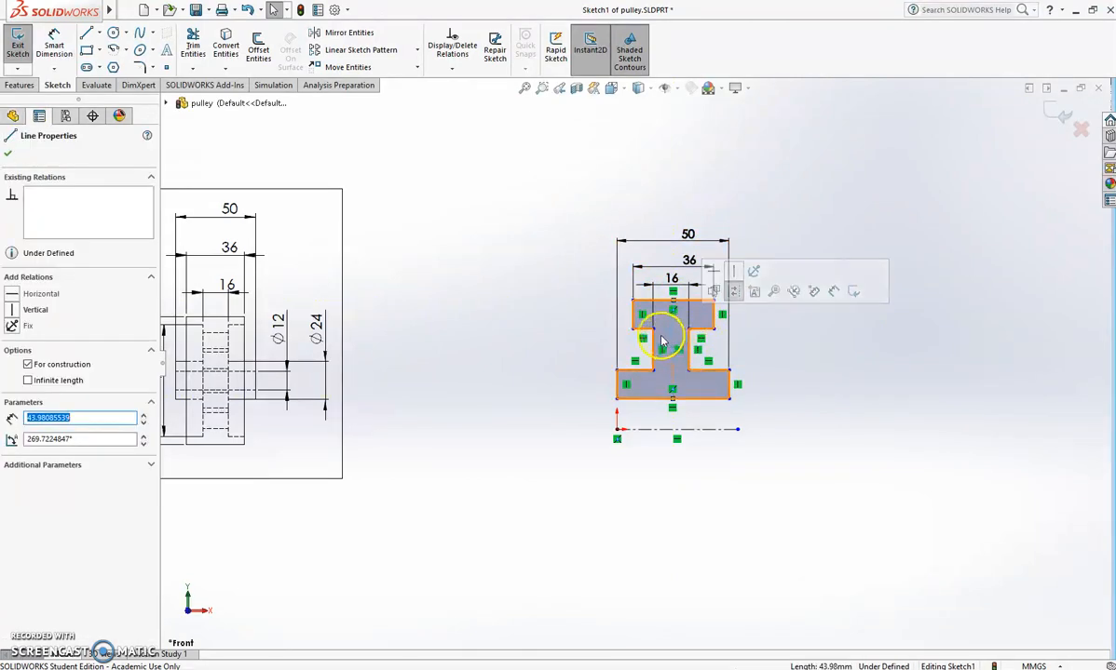
click(849, 332)
- Add an equal-length relation between the rim's two underside edges on either side of the web
scroll(668, 331, down, 3)
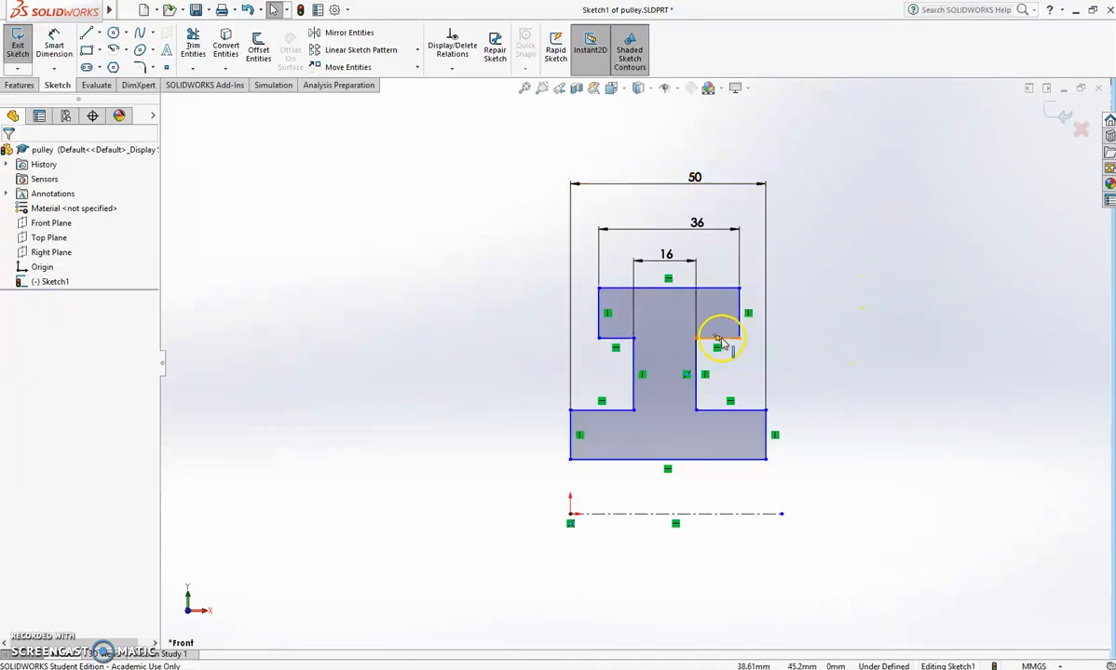
click(717, 339)
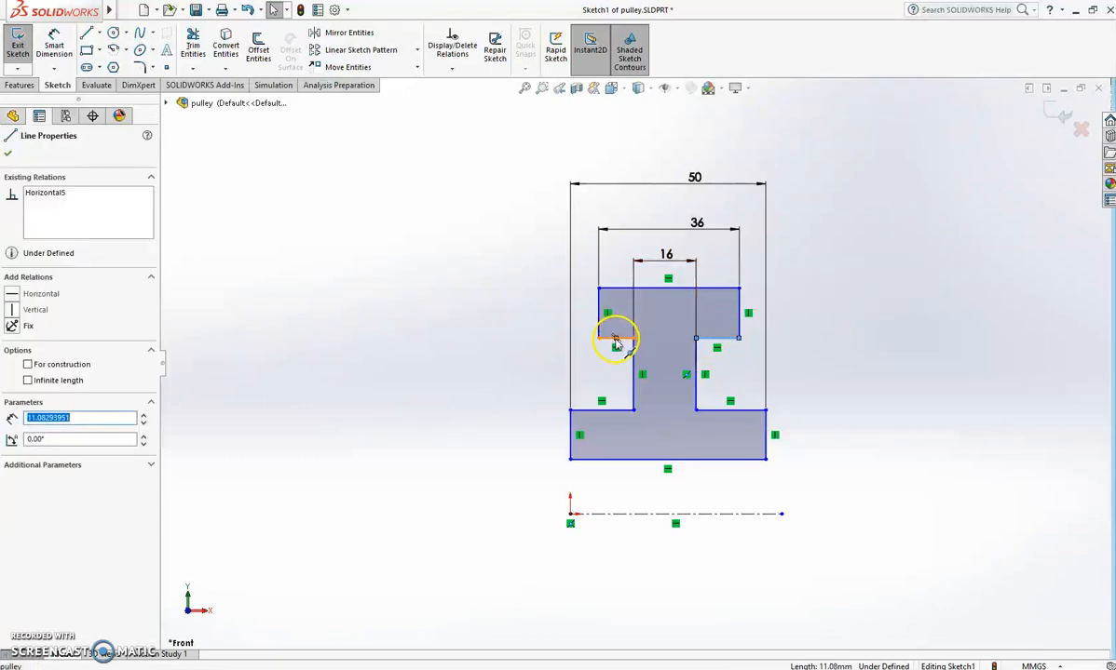
ctrl+click(614, 341)
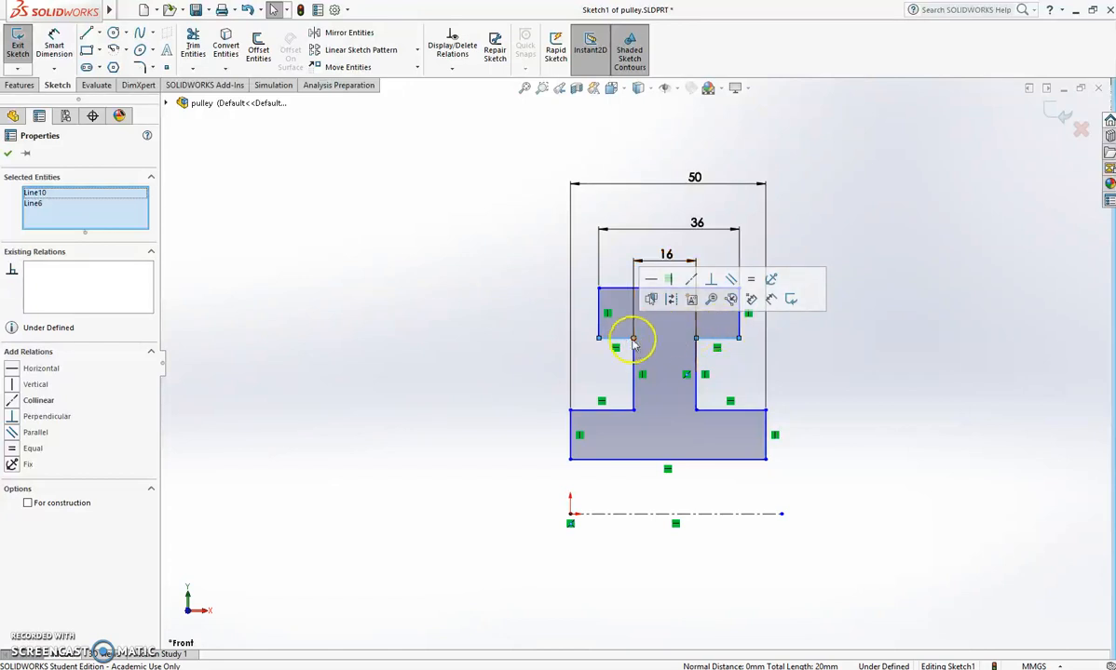
click(751, 282)
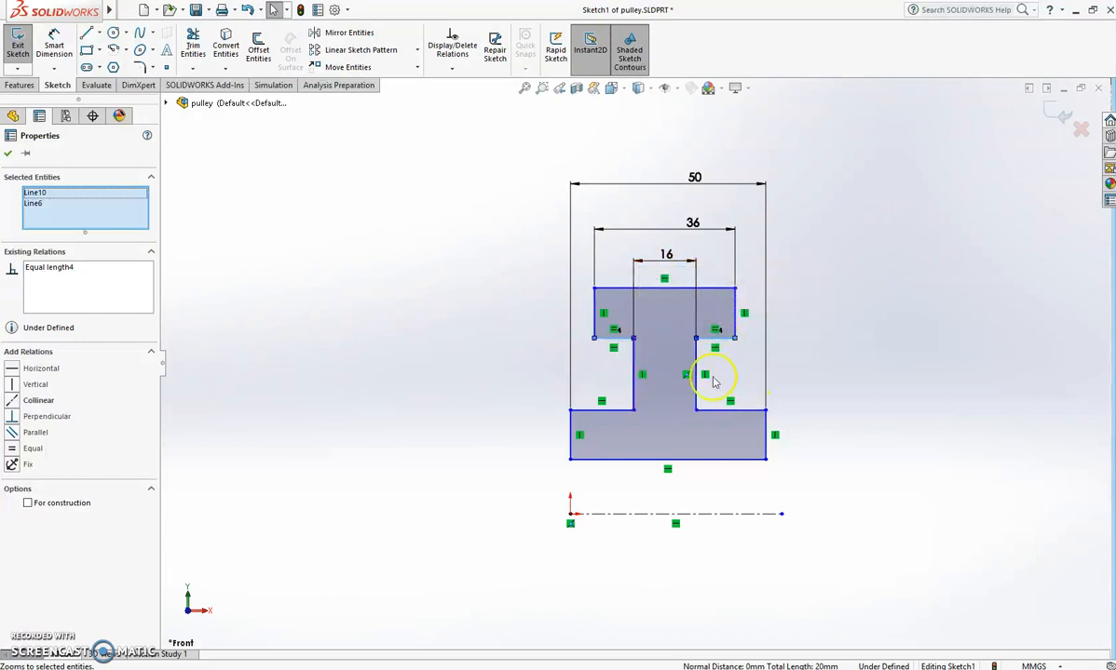
click(897, 366)
- Make the rim's two underside edges collinear and shift them slightly toward the rim's outer edge
mouse_move(624, 345)
mouse_down()
mouse_move(625, 315)
mouse_move(631, 345)
mouse_up()
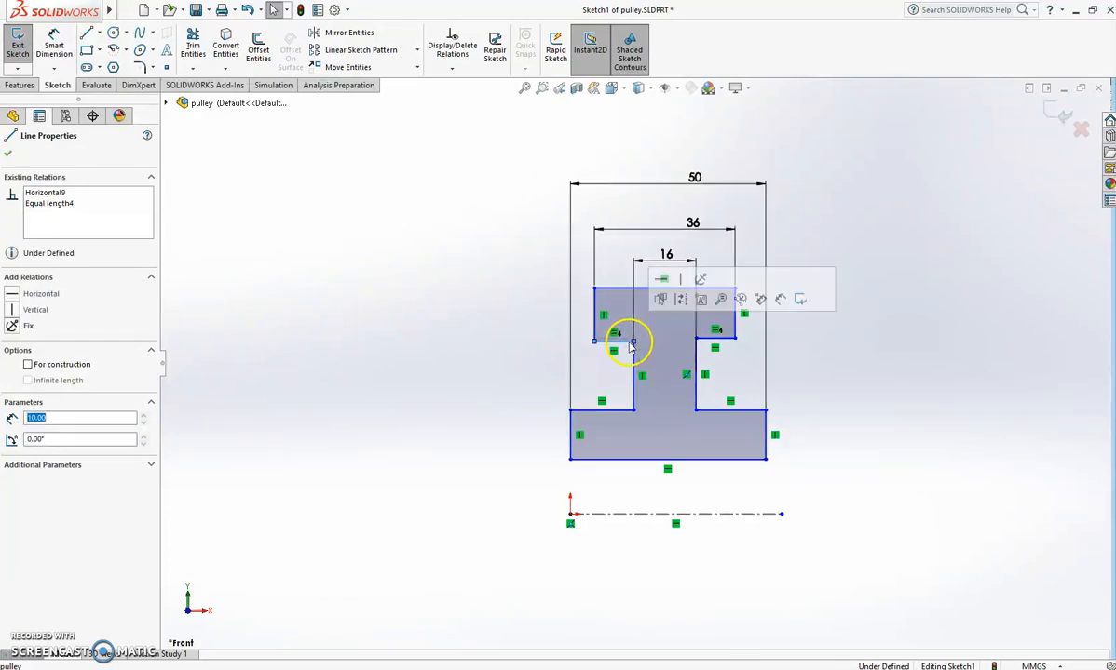
ctrl+click(714, 340)
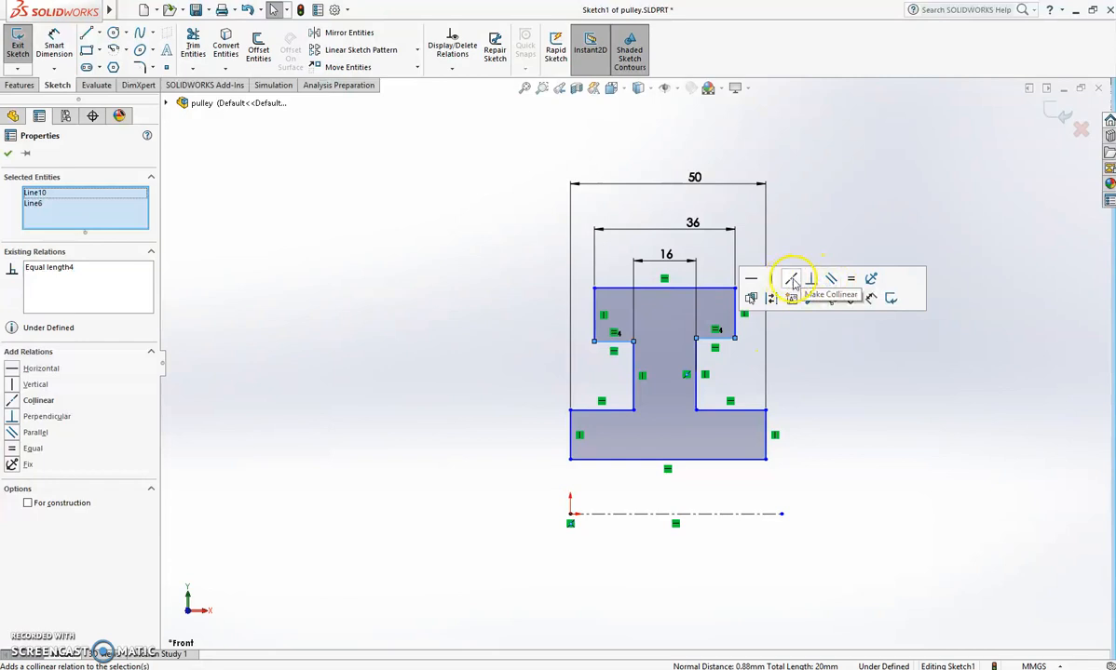
click(744, 386)
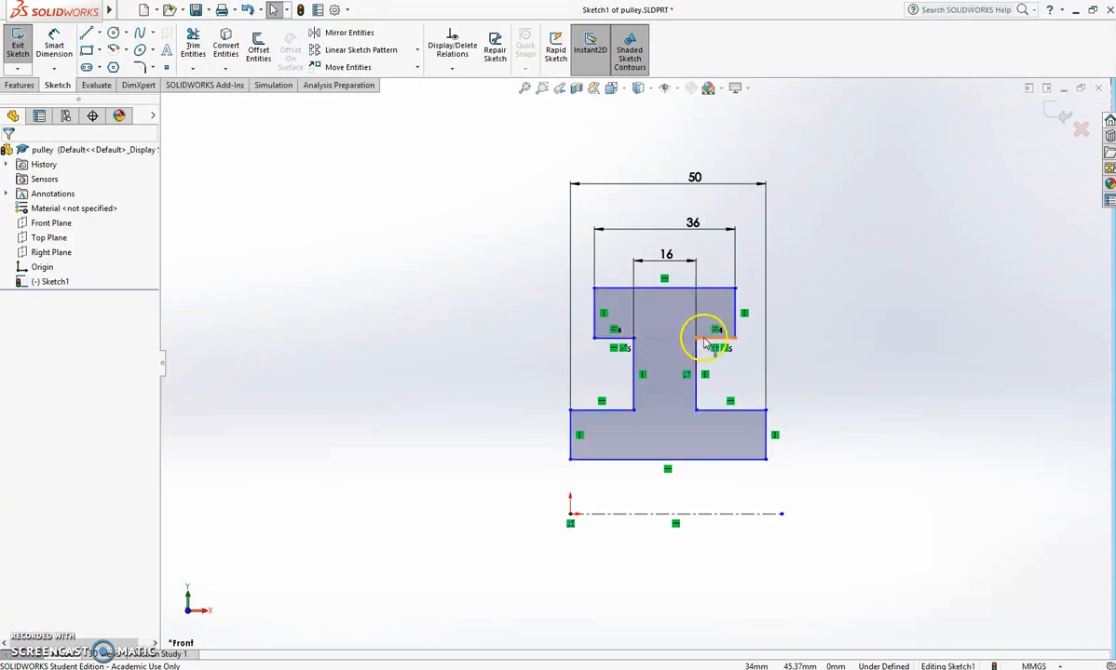
mouse_move(622, 346)
mouse_down()
mouse_move(622, 322)
mouse_move(626, 349)
mouse_move(626, 337)
mouse_up()
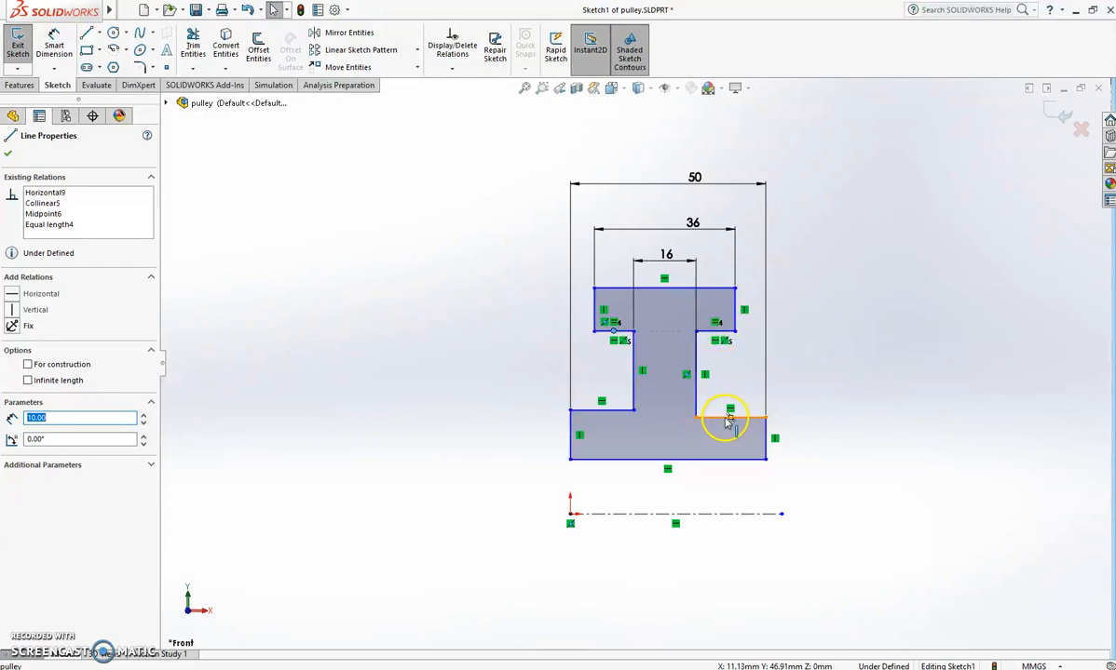
- Make the hub's two shoulder edges on either side of the web collinear and equal in length
click(753, 419)
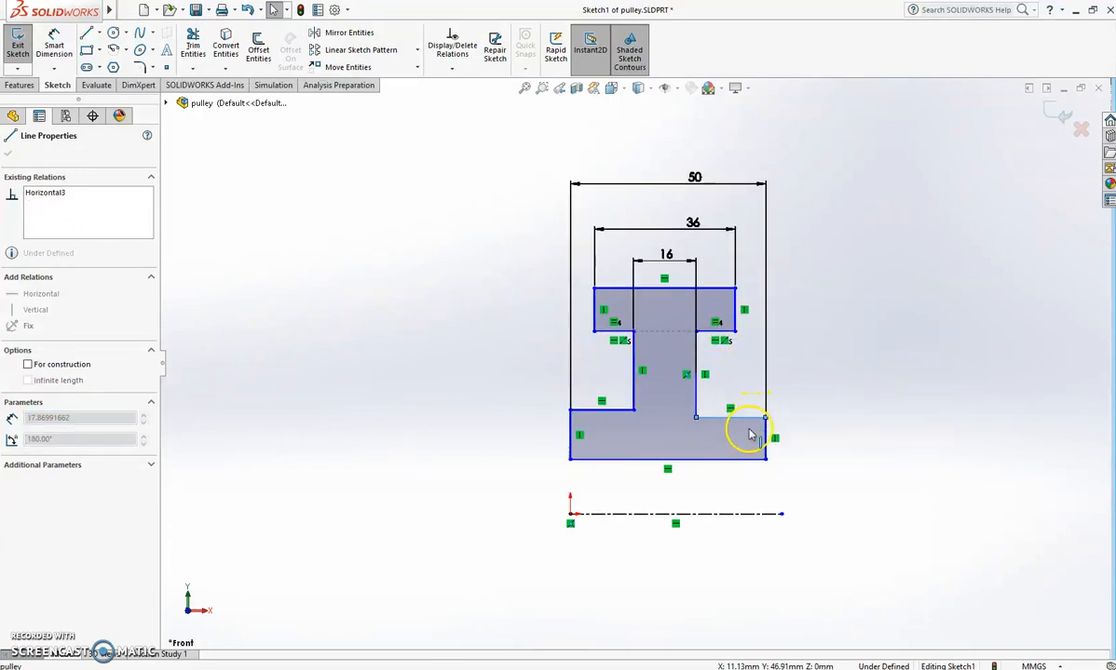
drag(753, 414, 729, 404)
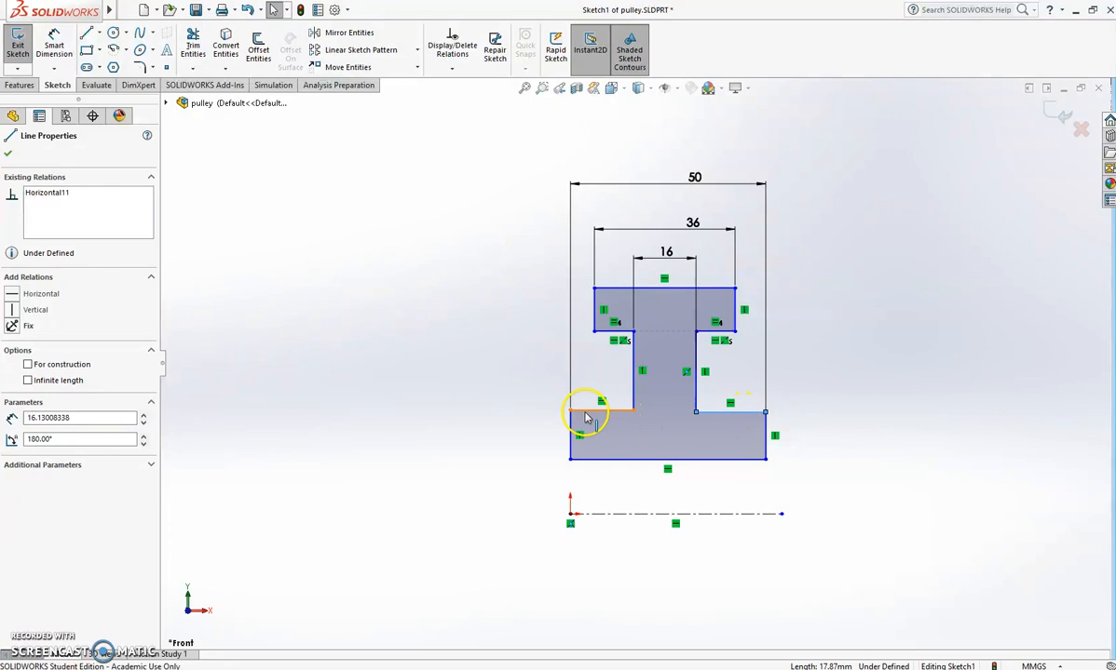
ctrl+click(585, 412)
click(662, 354)
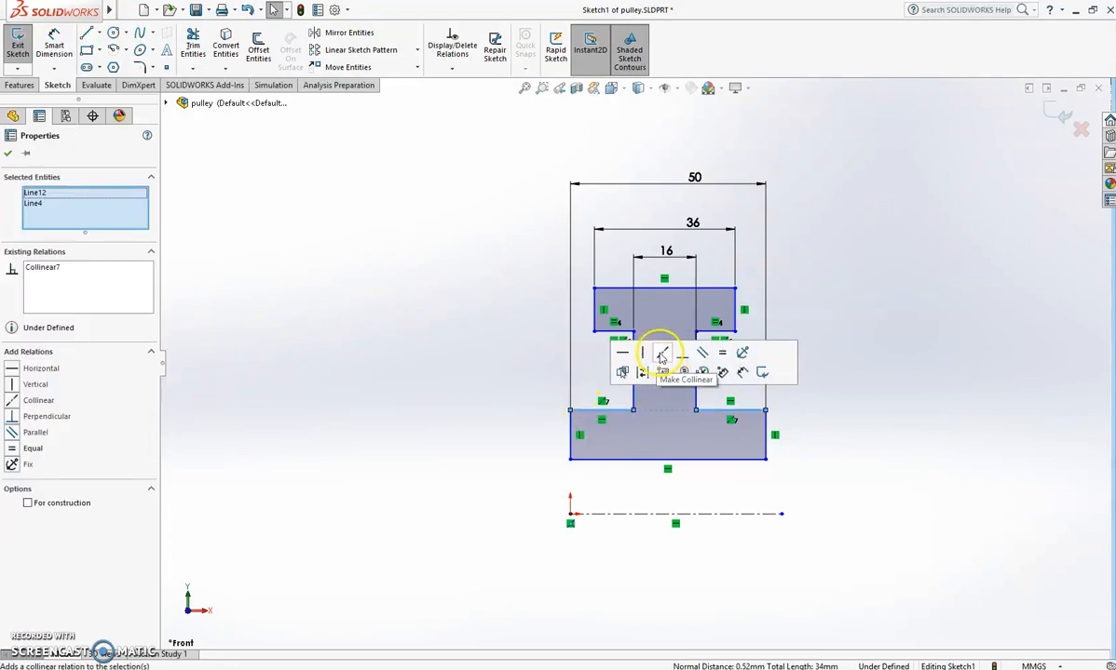
click(724, 358)
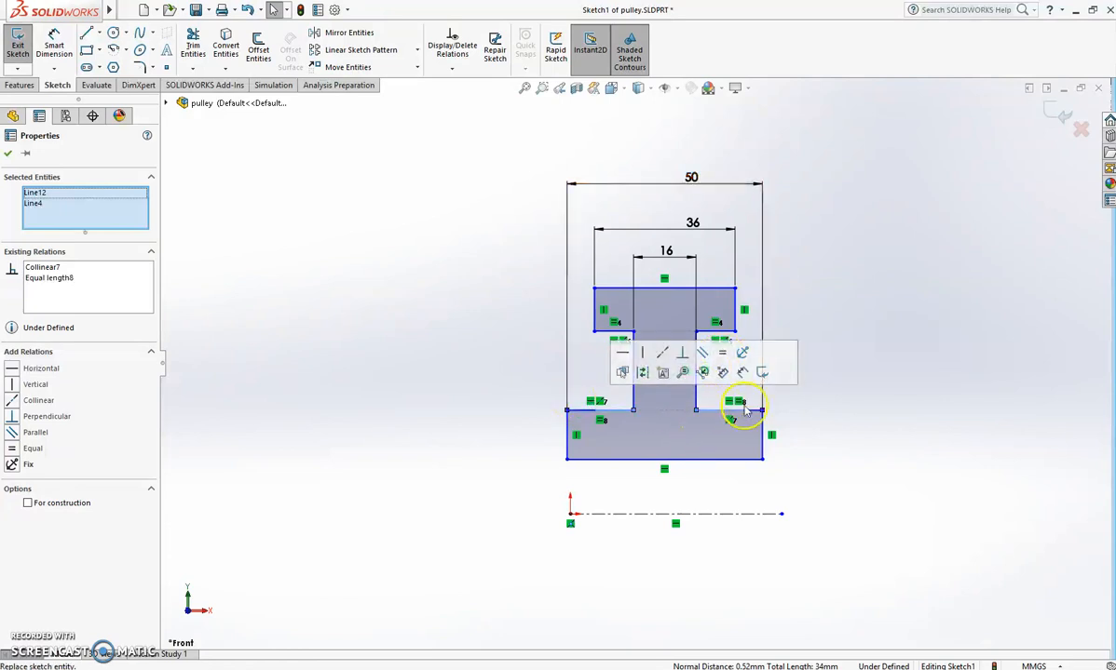
click(882, 439)
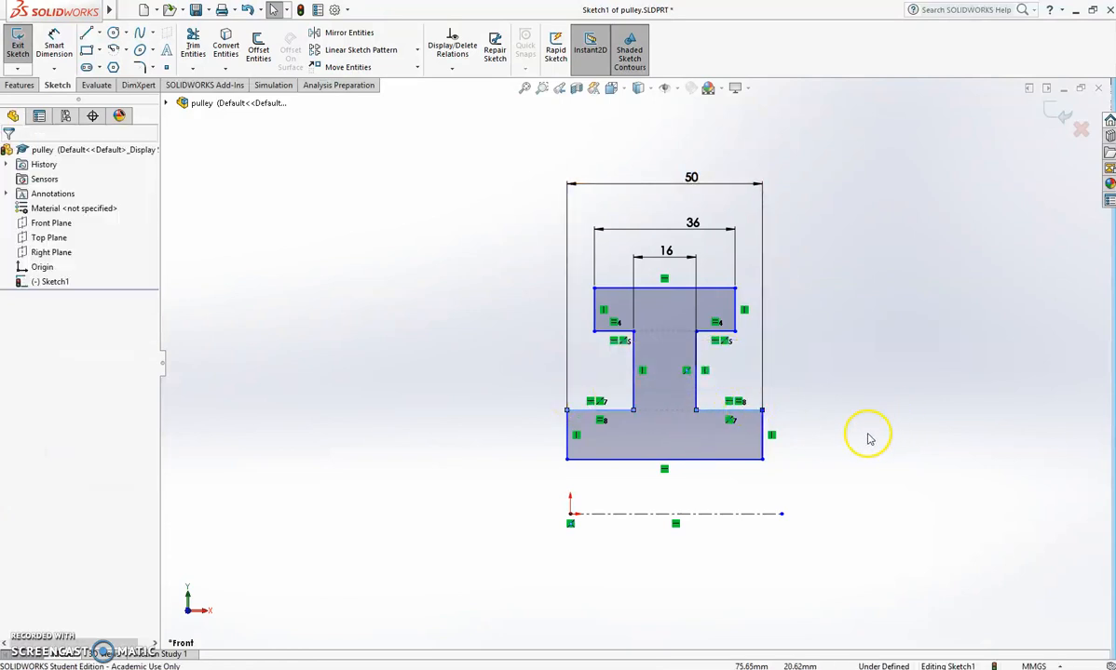
- Add a vertical relation between the origin and the hub profile's lower corner nearest to it
click(623, 459)
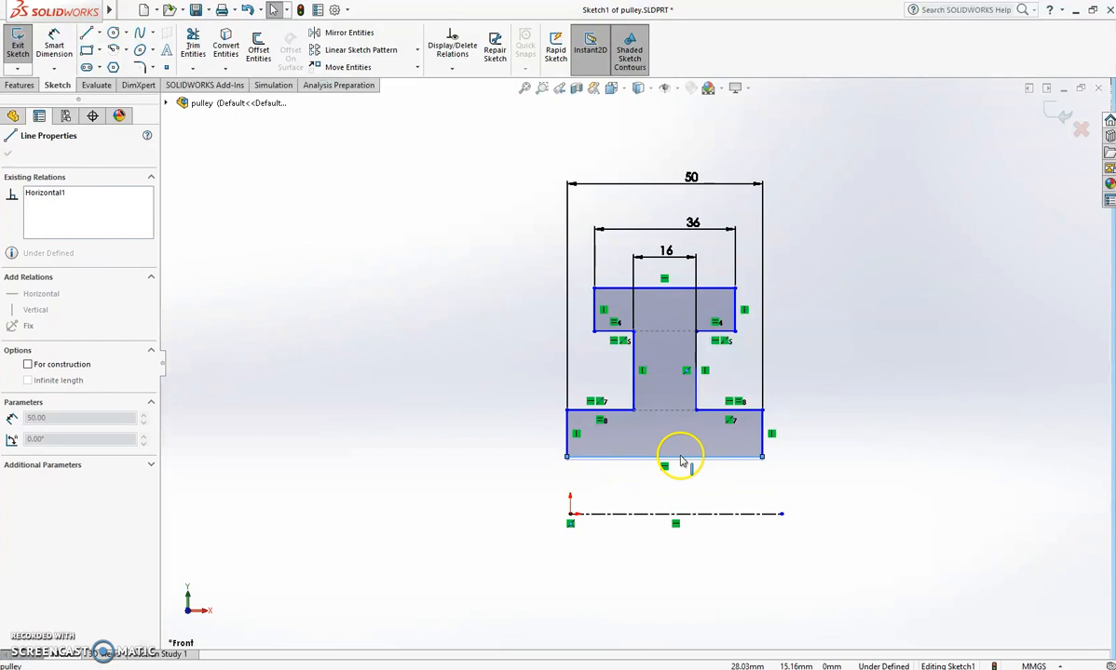
mouse_move(572, 430)
mouse_down()
mouse_move(661, 429)
mouse_move(580, 429)
mouse_move(584, 439)
mouse_up()
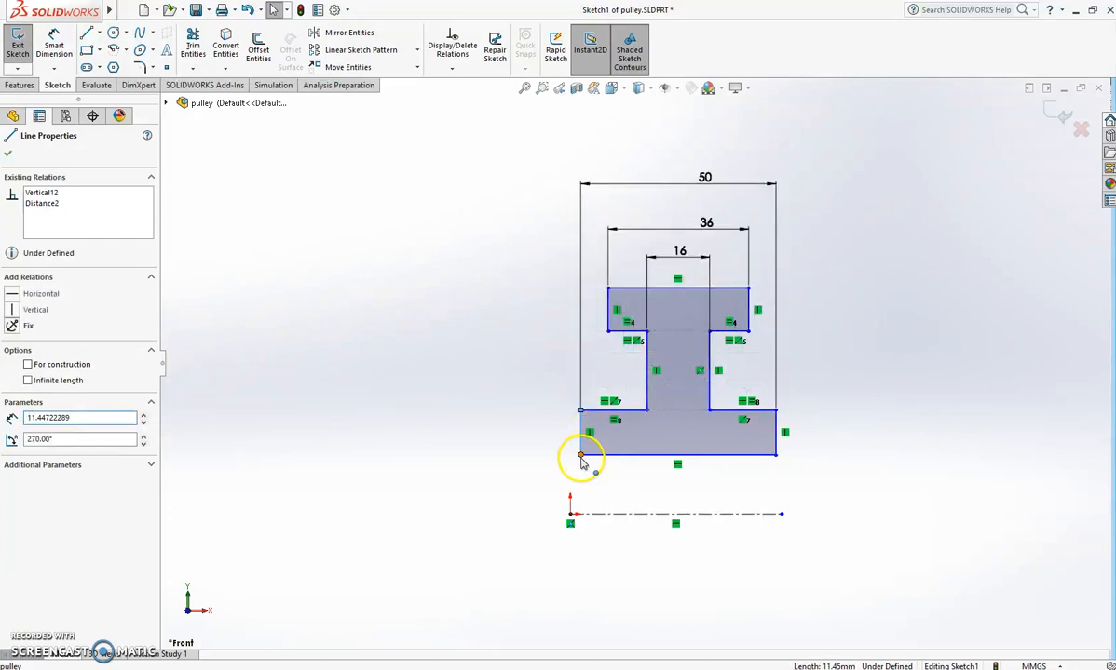
click(603, 481)
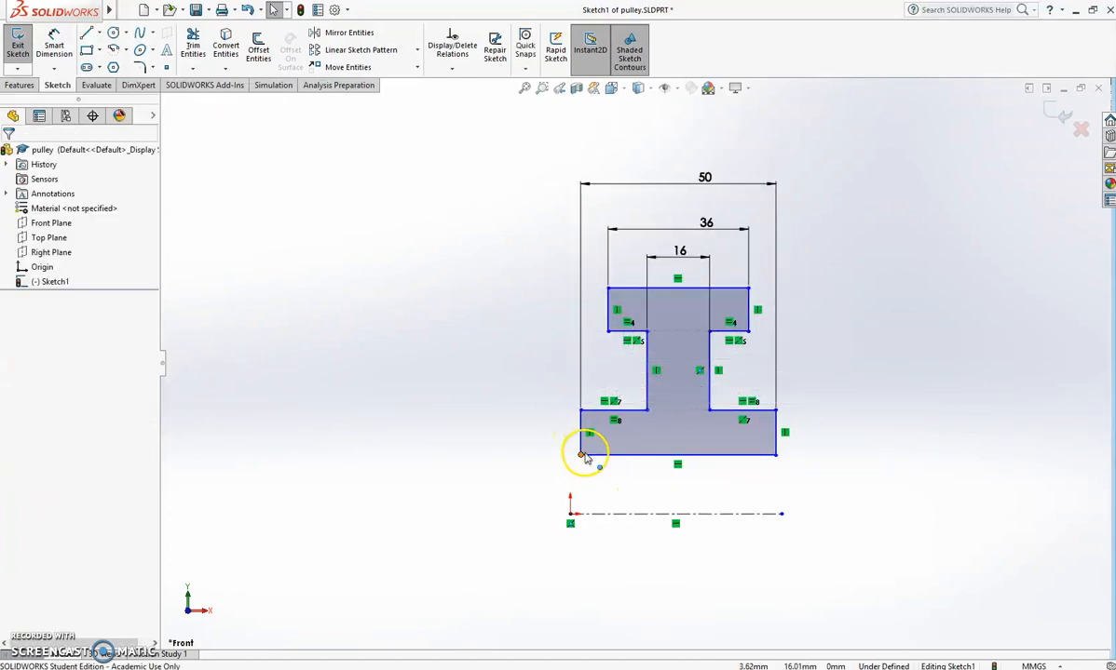
click(581, 455)
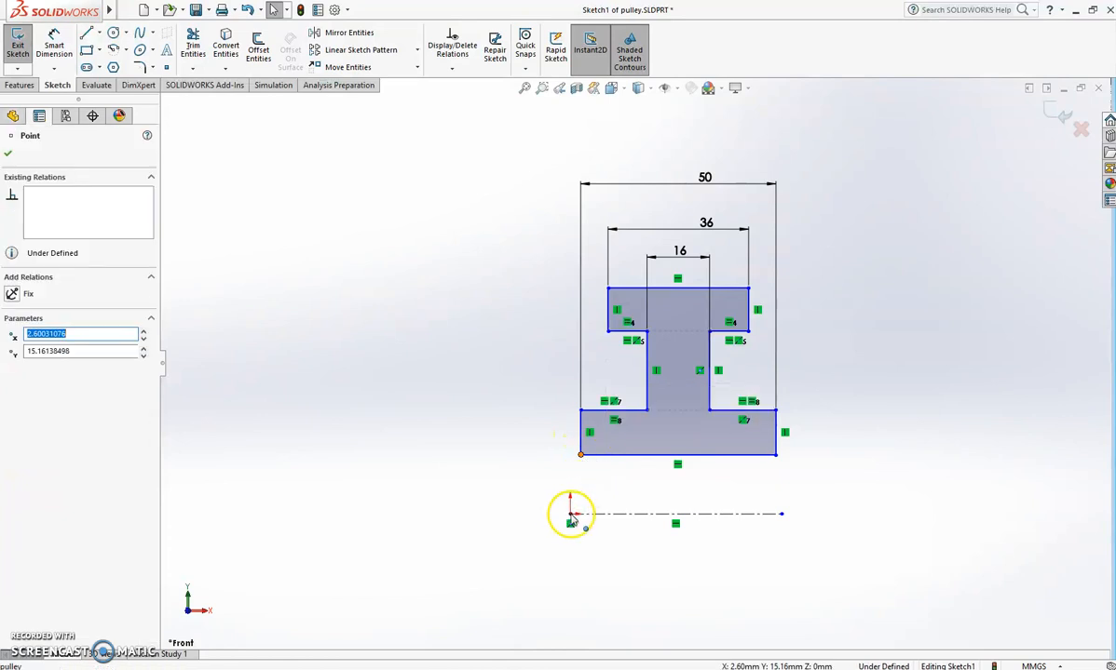
ctrl+click(570, 513)
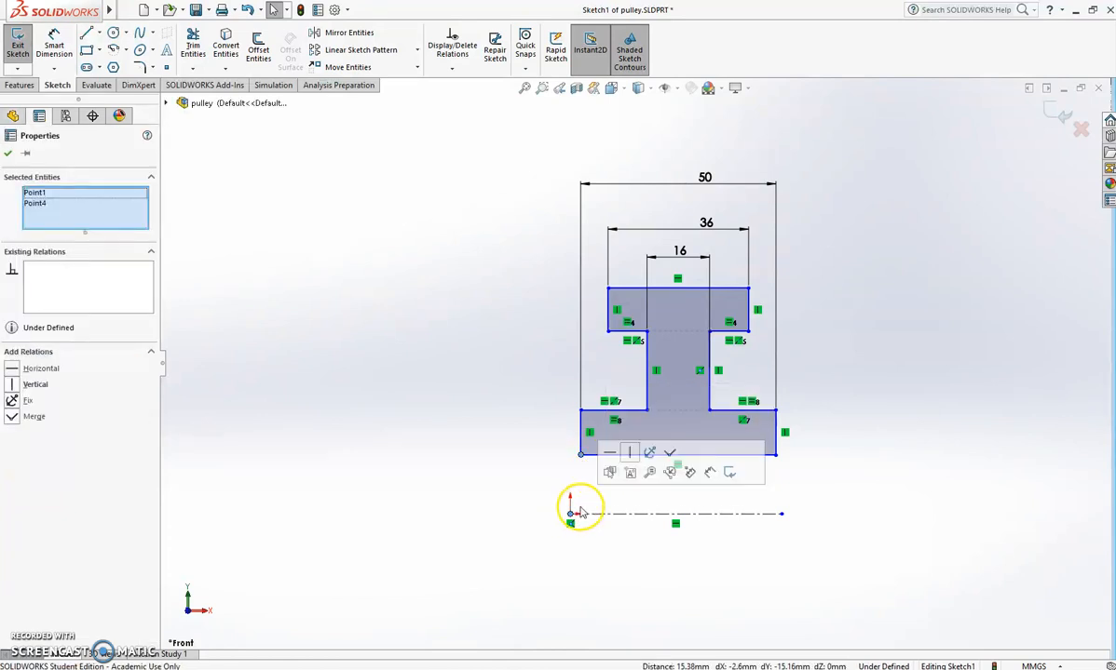
click(633, 454)
click(859, 480)
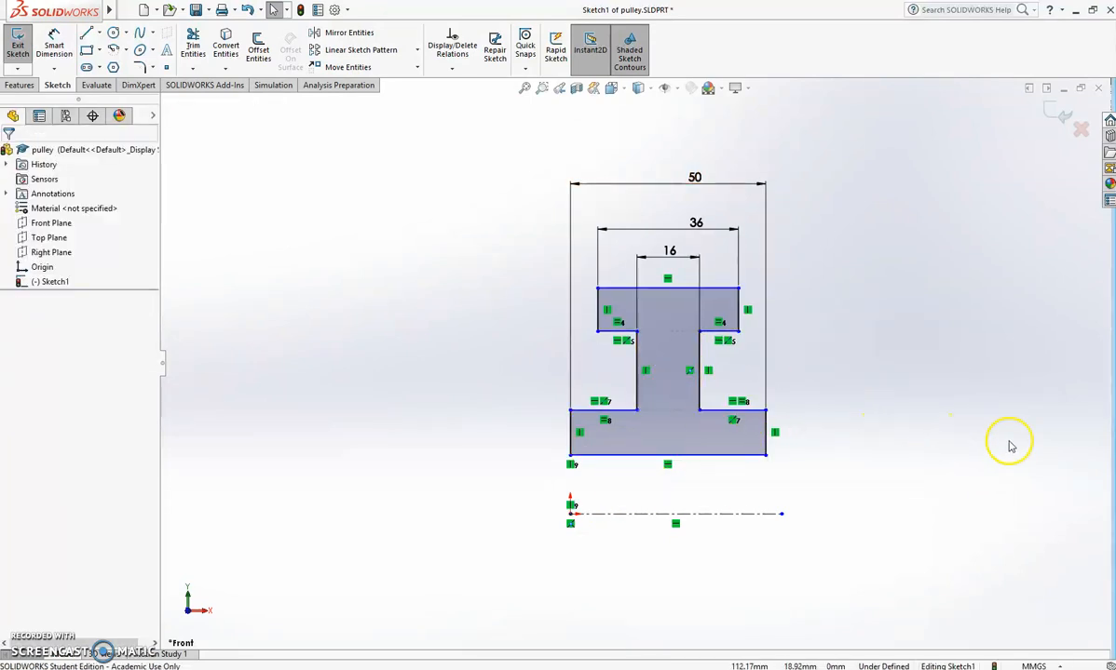
- Shift the hub's bore edge slightly toward the centerline
click(649, 455)
drag(652, 463, 652, 466)
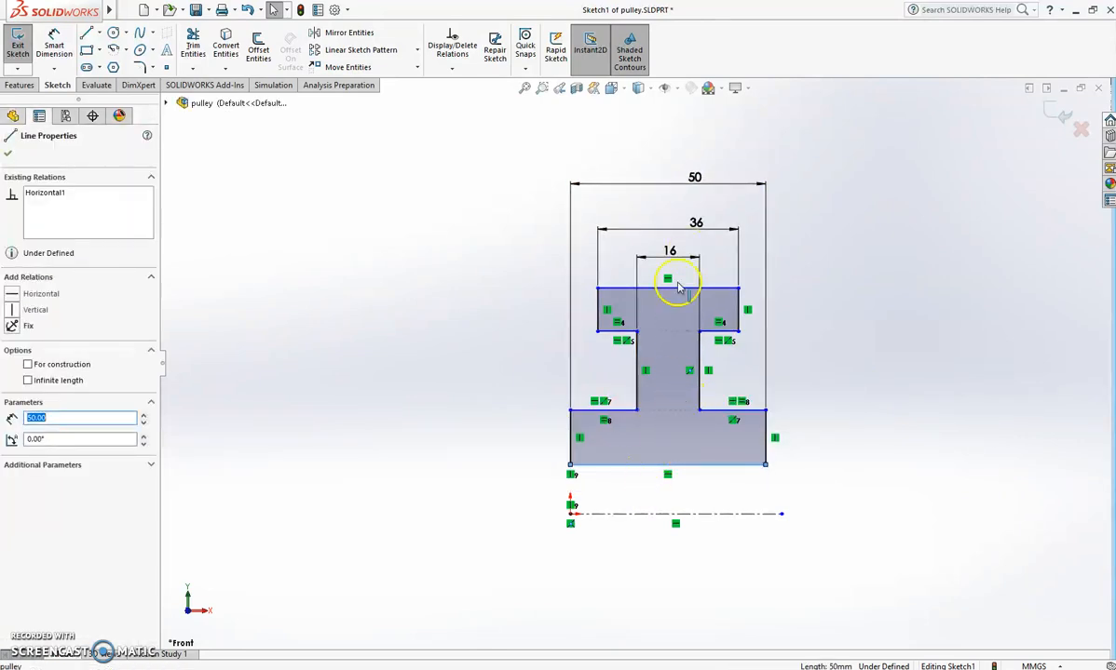
click(519, 329)
- Move the reference drawing close beside the sketched profile so that both can be read together
right_drag(881, 470, 876, 406)
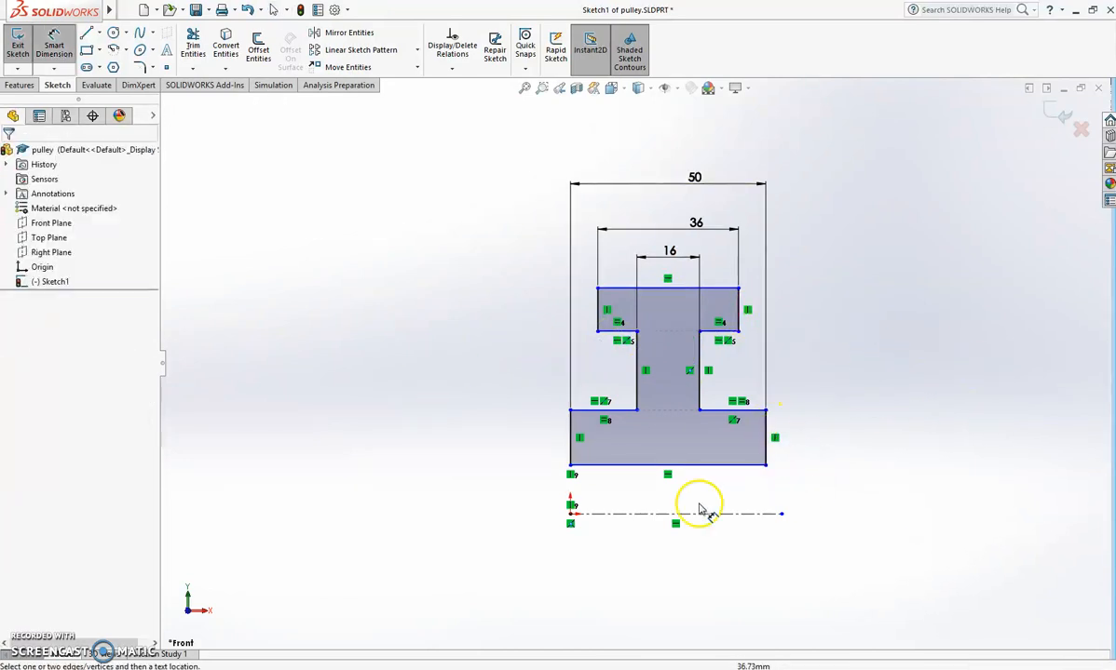
scroll(409, 438, down, 1)
scroll(434, 453, up, 2)
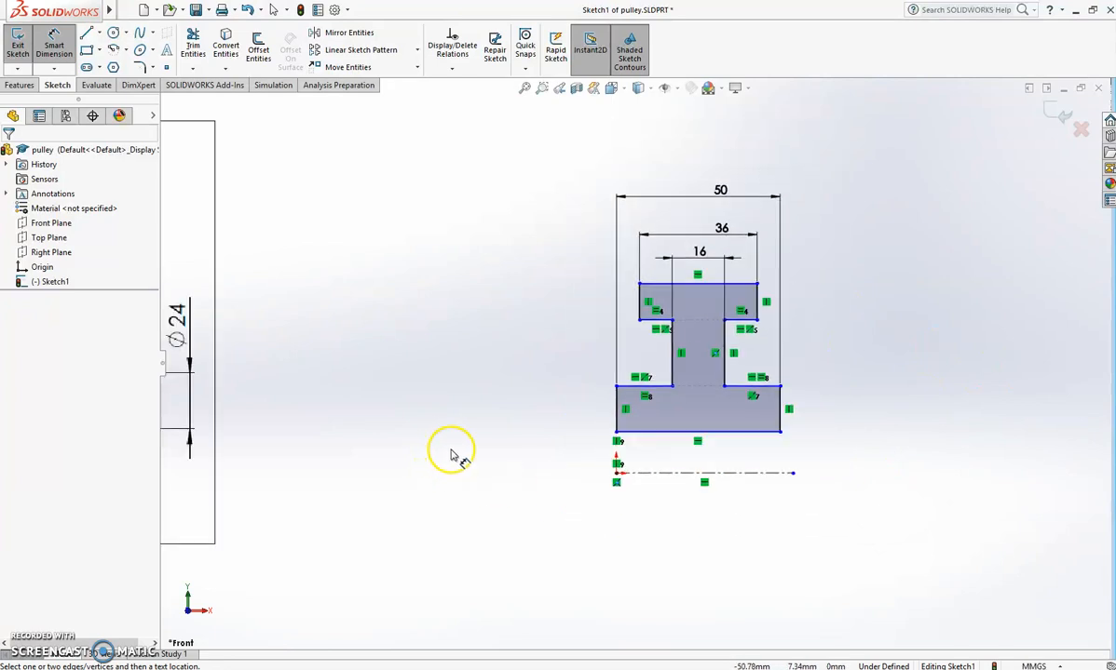
scroll(450, 453, up, 3)
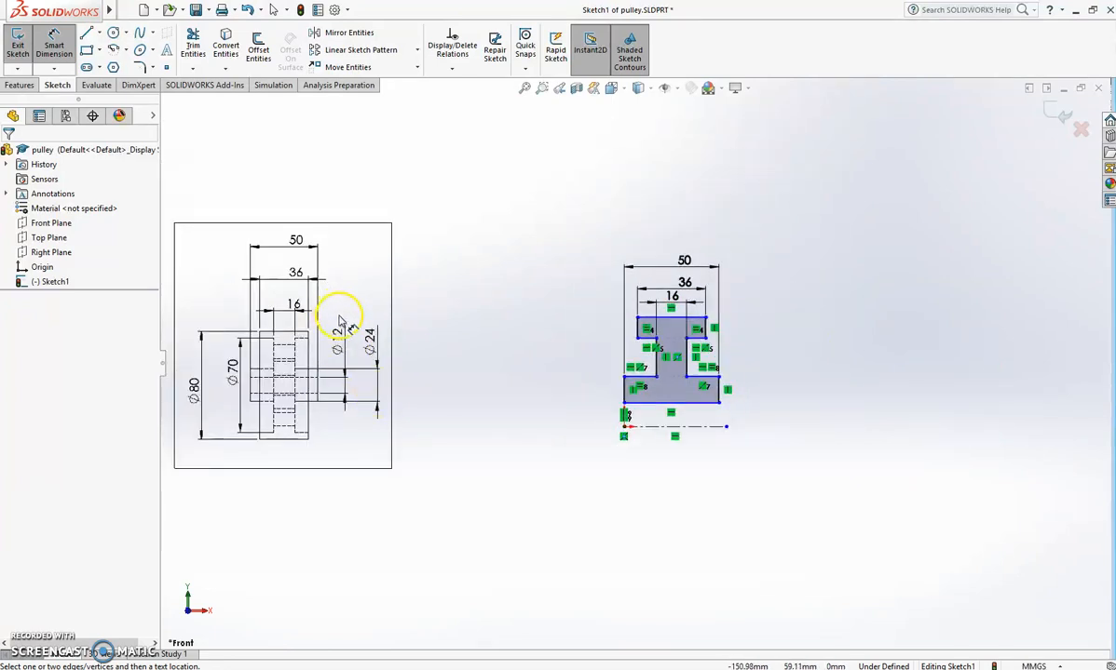
key(Escape)
drag(341, 321, 541, 331)
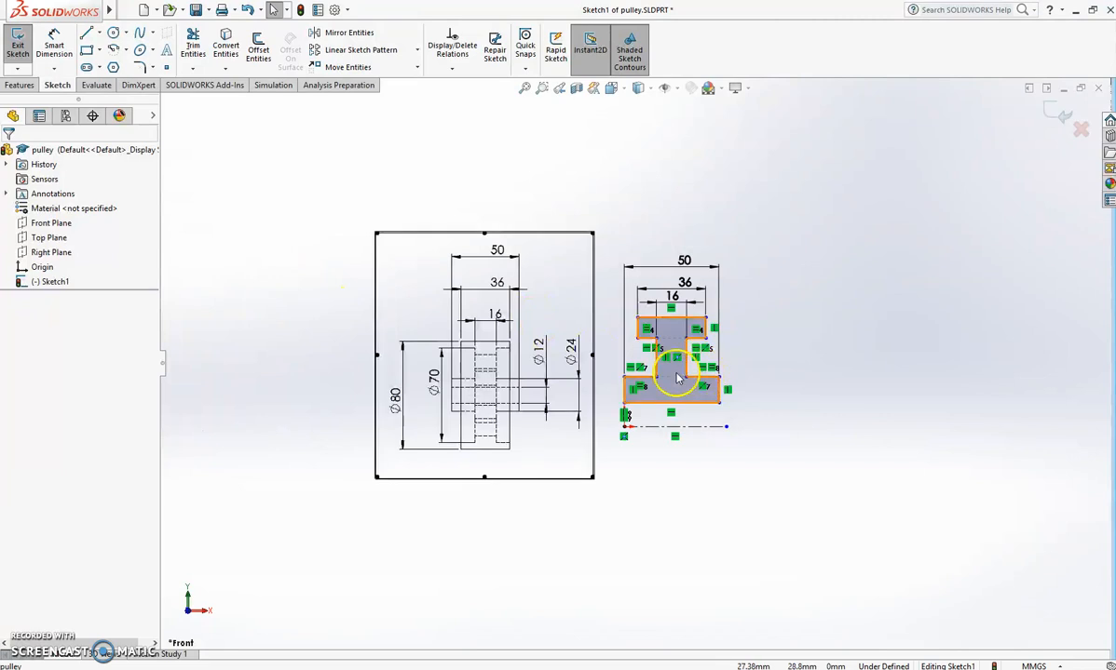
scroll(672, 382, down, 3)
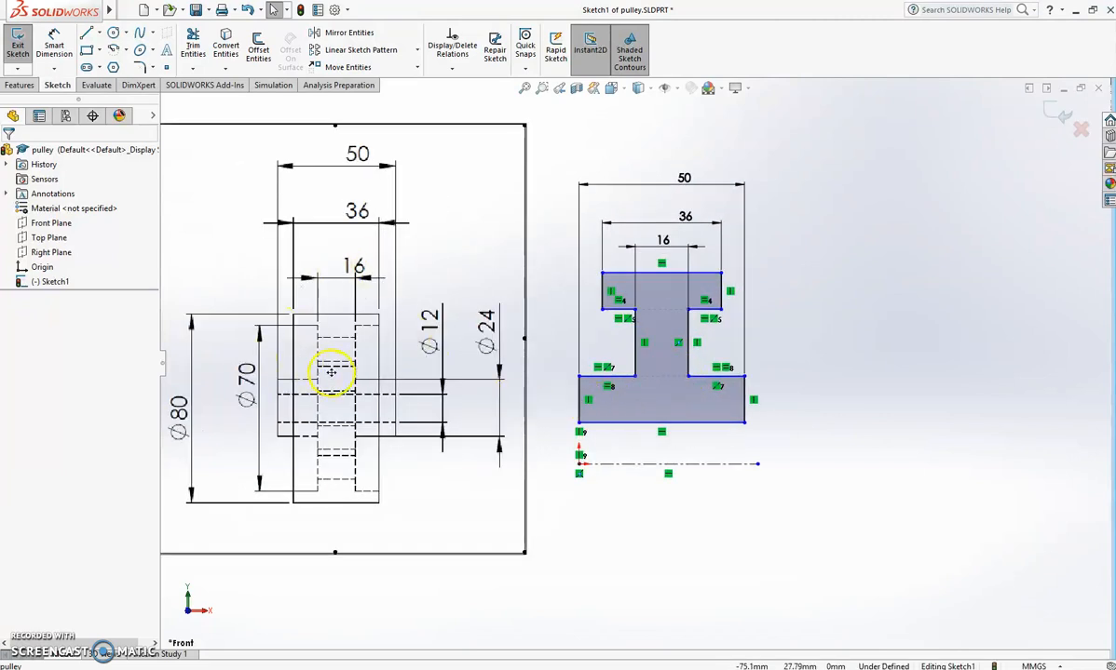
scroll(330, 373, up, 1)
scroll(305, 370, down, 1)
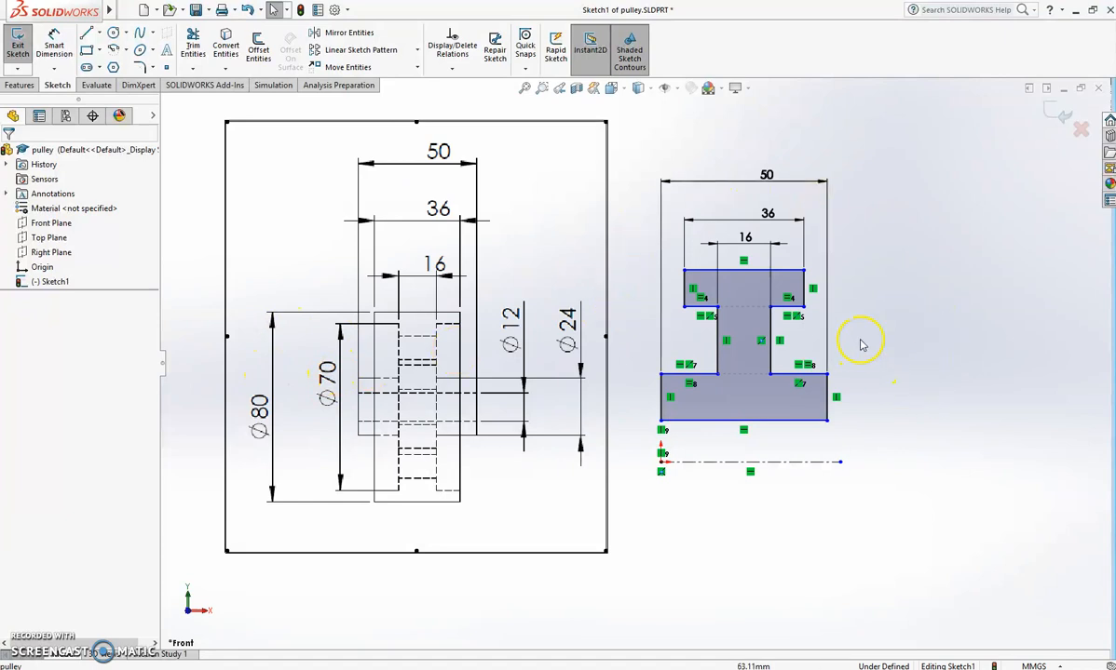
right_drag(952, 391, 954, 314)
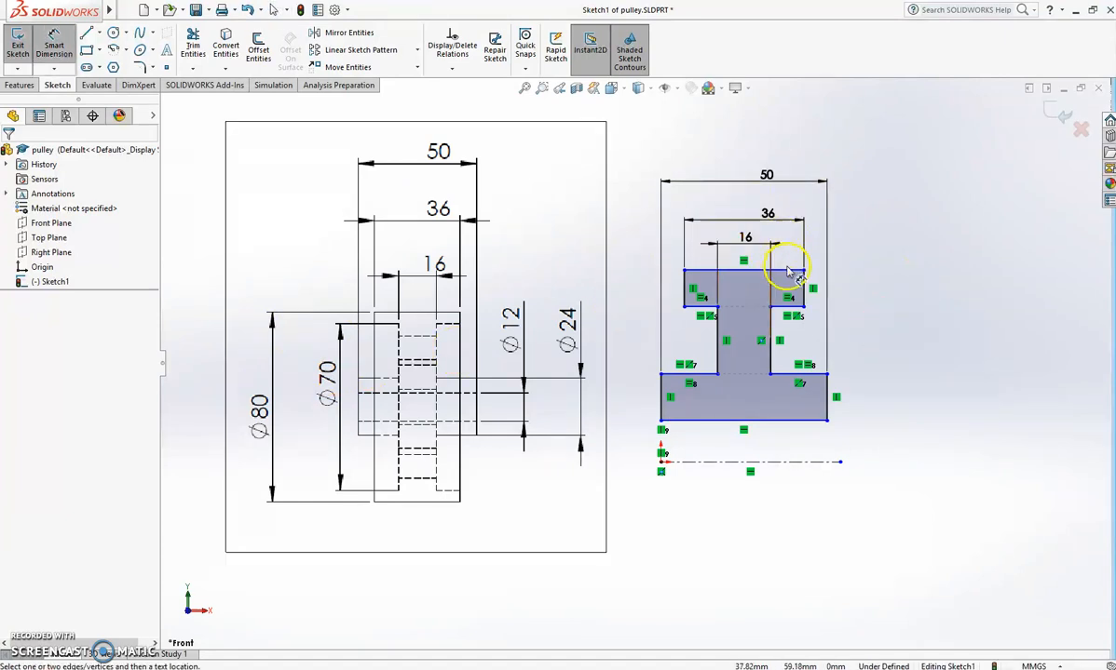
click(790, 275)
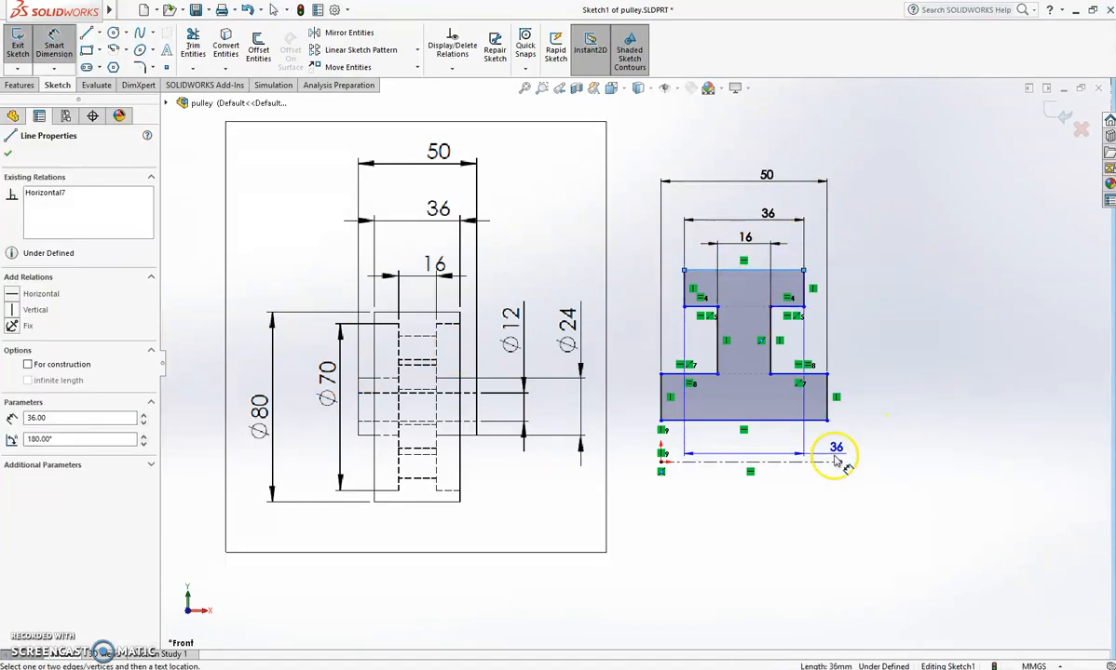
click(839, 462)
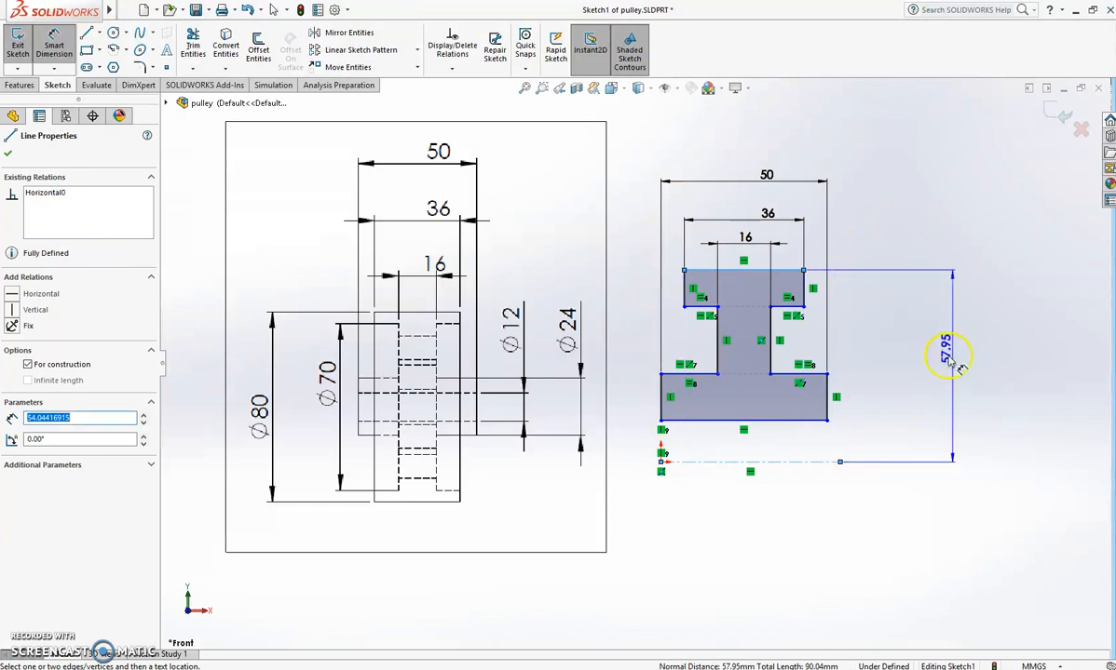
key(Escape)
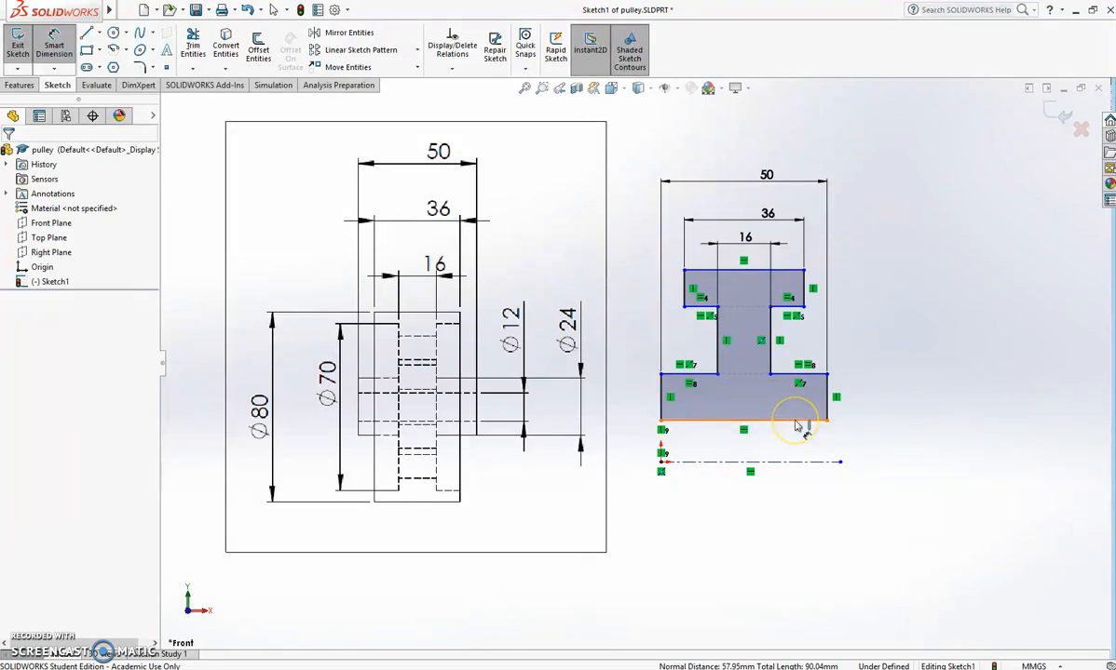
- Dimension the hub's bore edge across the centerline as a diameter of 12 mm
click(522, 435)
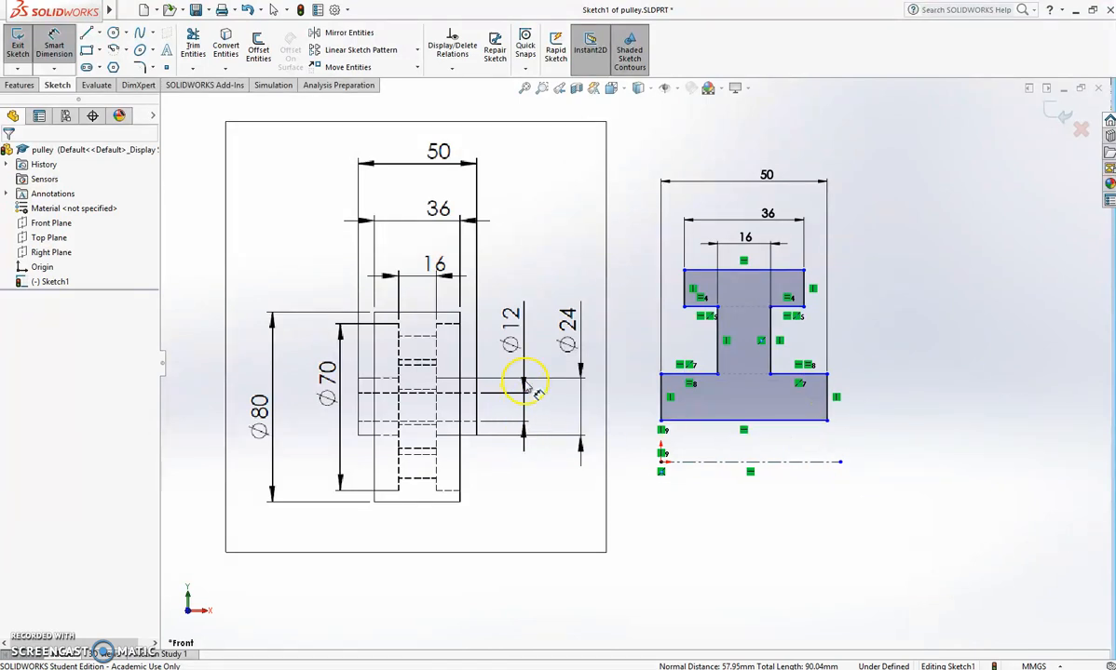
click(782, 422)
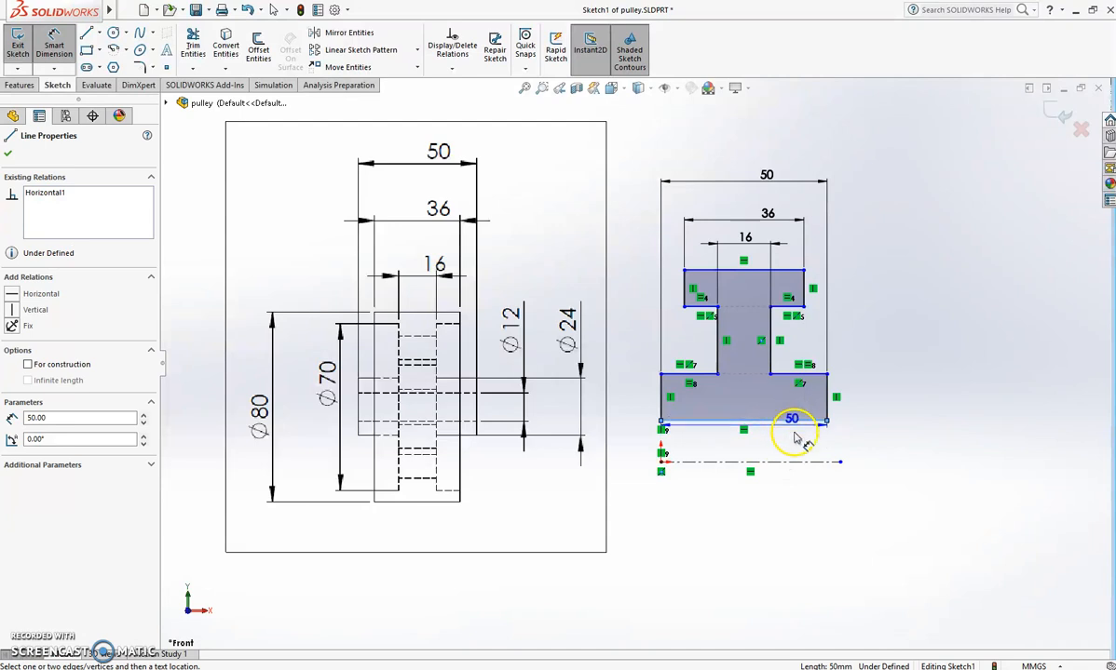
click(789, 462)
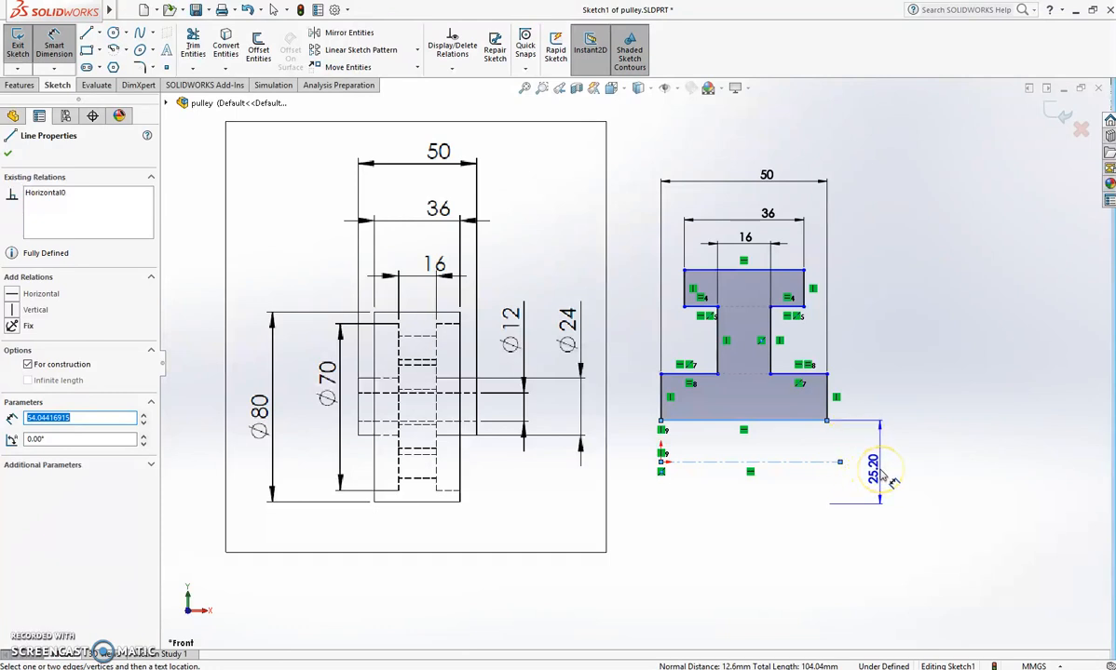
click(880, 473)
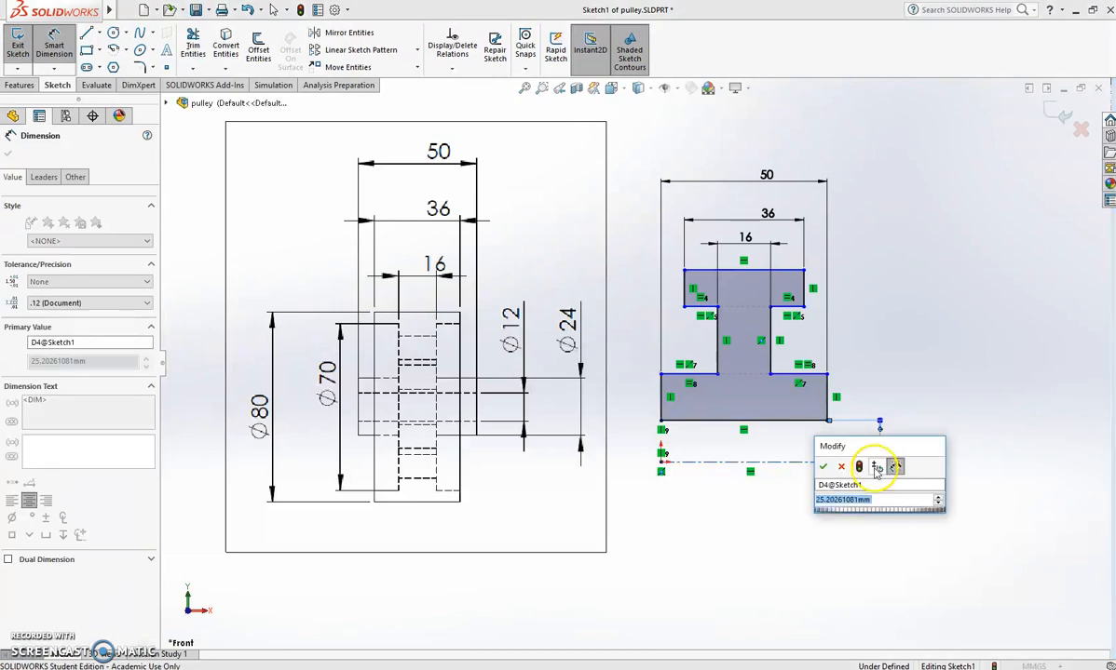
text(12)
key(Return)
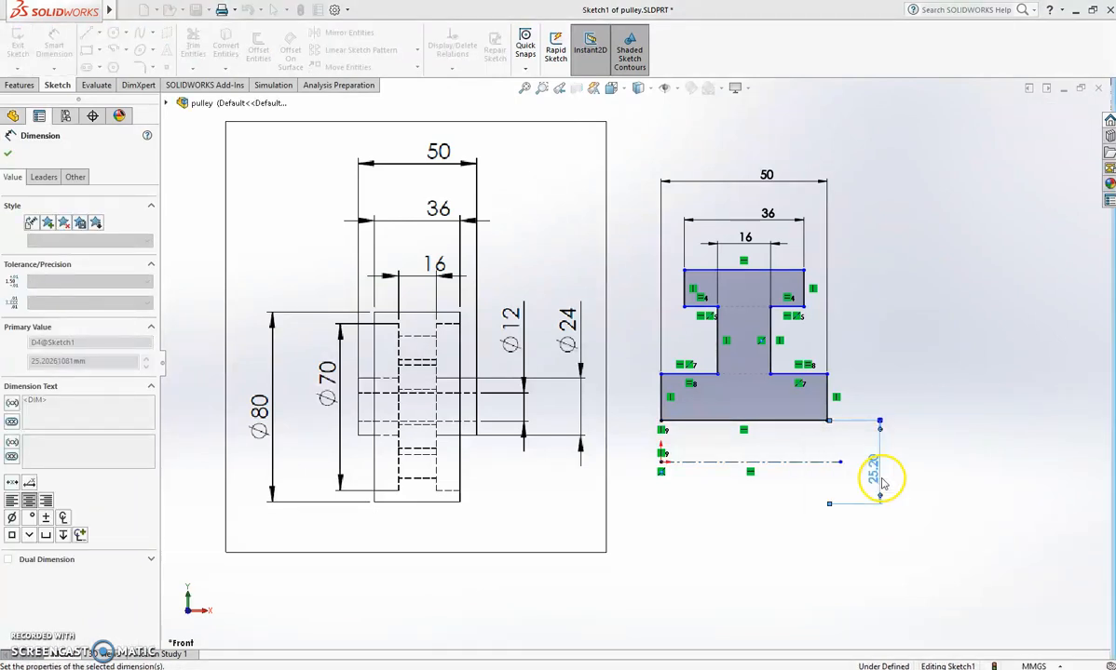
- Dimension the hub's shoulder edge across the centerline as a diameter of 24 mm
click(814, 376)
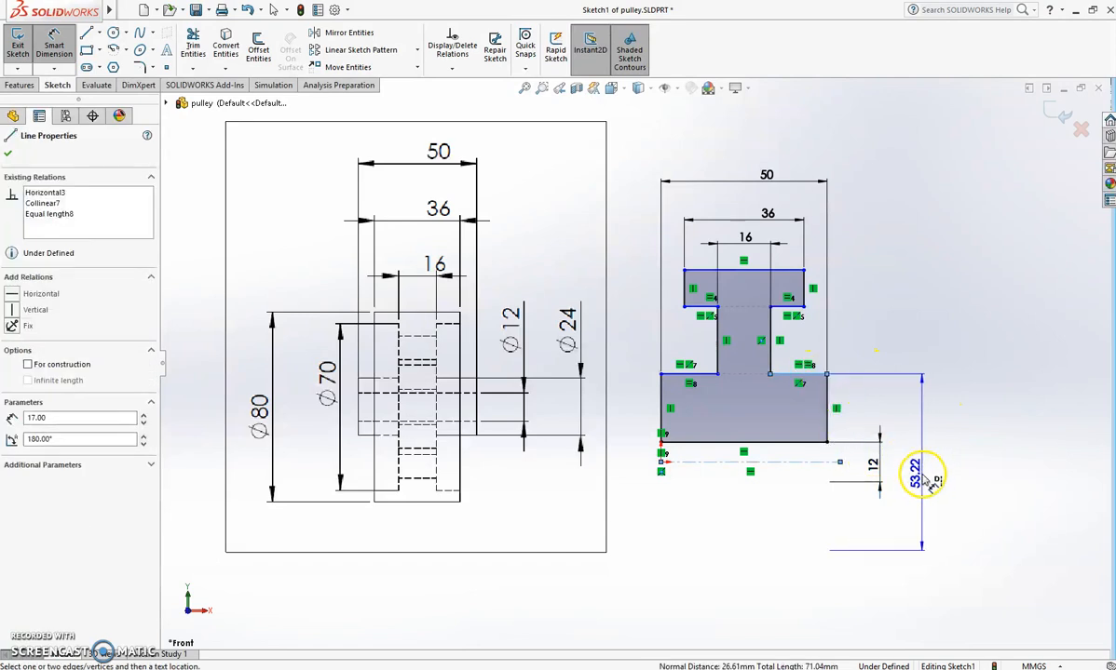
click(931, 480)
text(24)
key(Return)
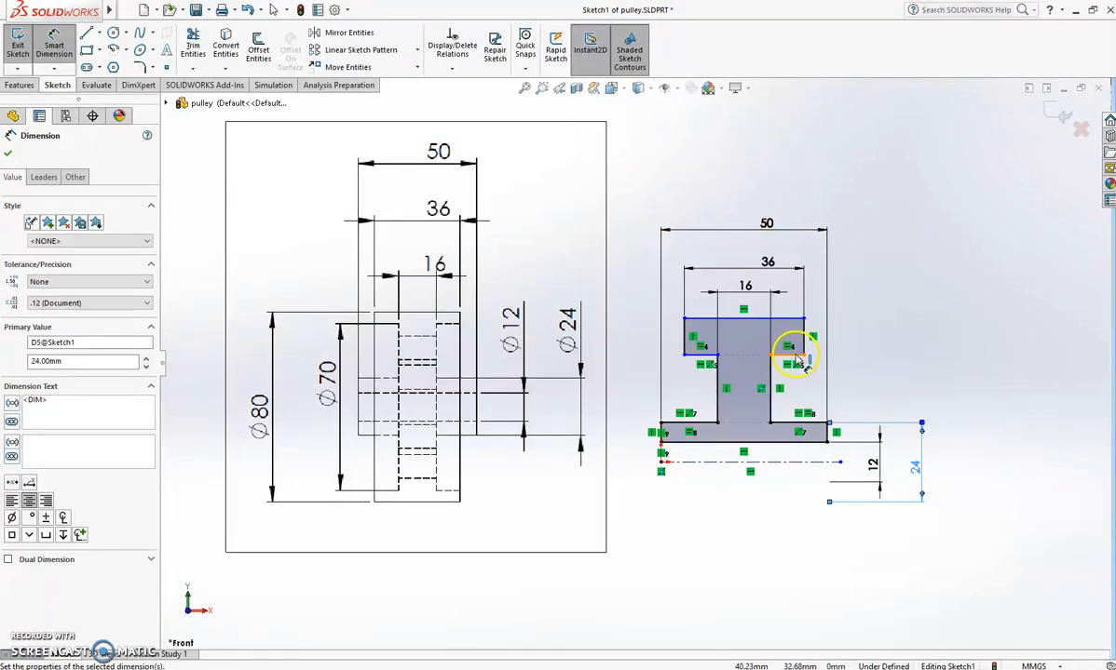
- Dimension the rim's underside edge across the centerline as a diameter of 70 mm
click(802, 363)
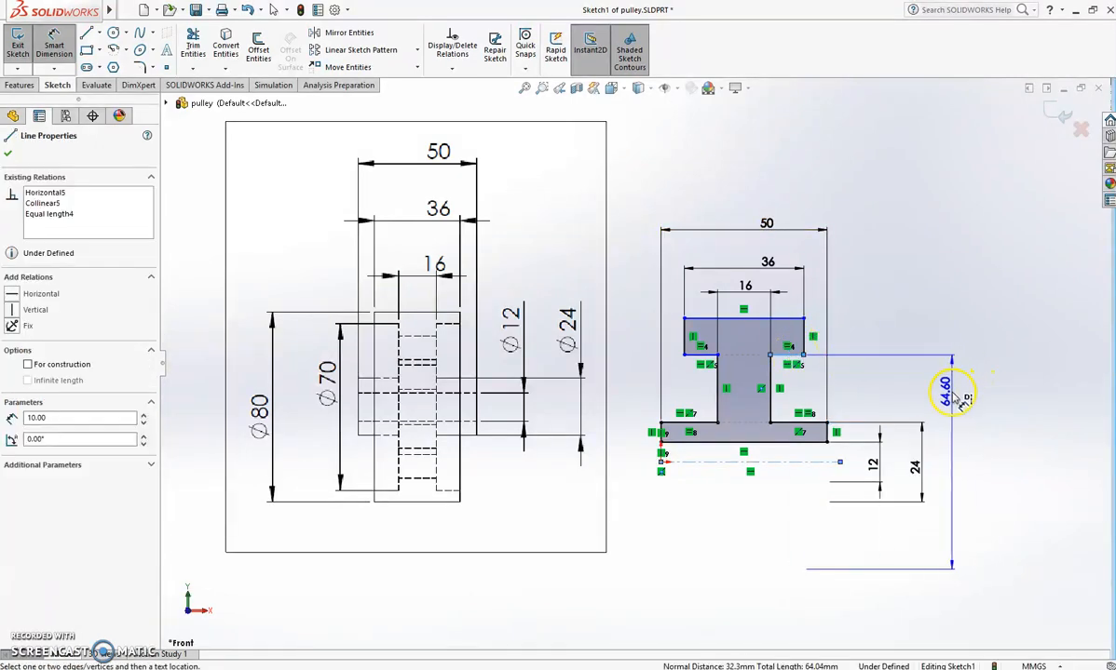
click(973, 396)
text(7)
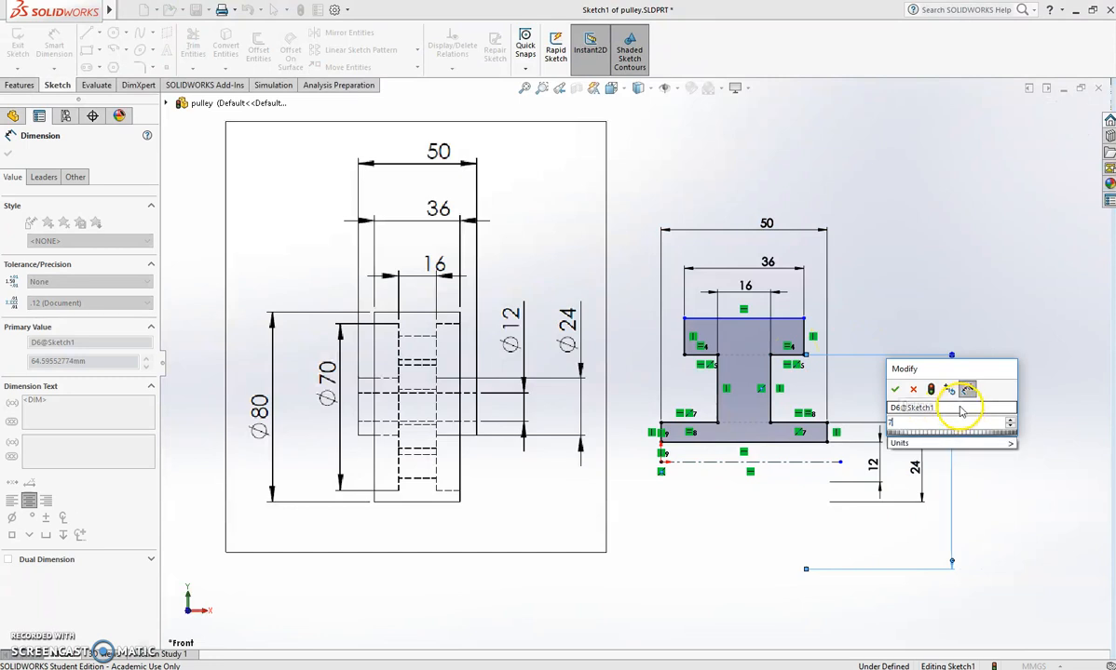
text(0)
key(Return)
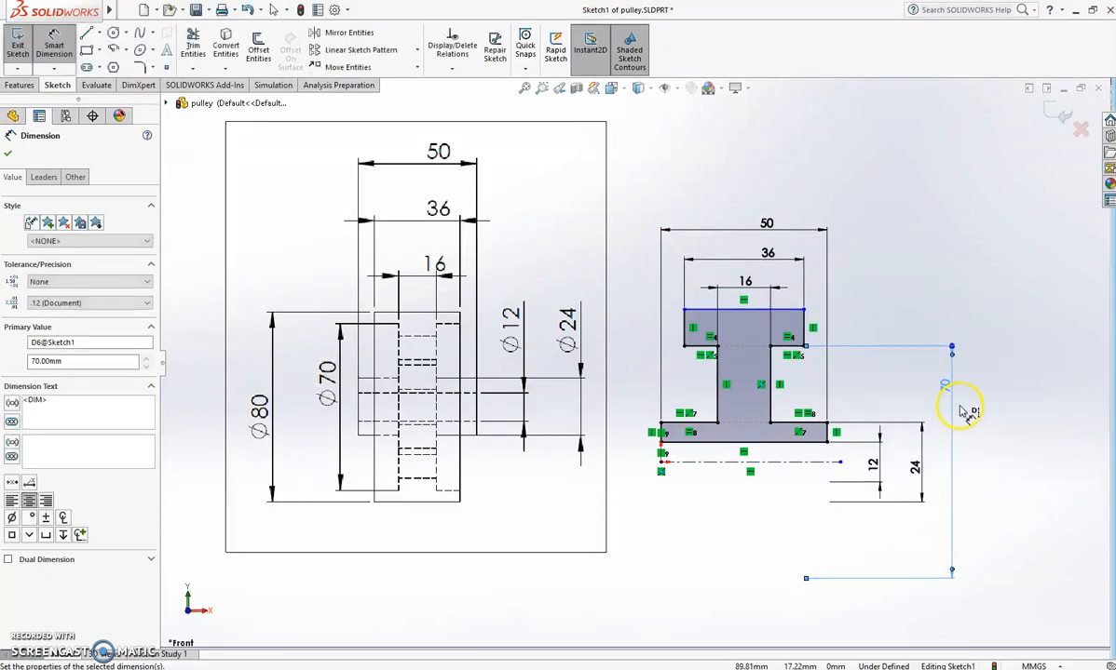
- Dimension the rim's outer edge across the centerline as a diameter of 80 mm and finish dimensioning
click(781, 310)
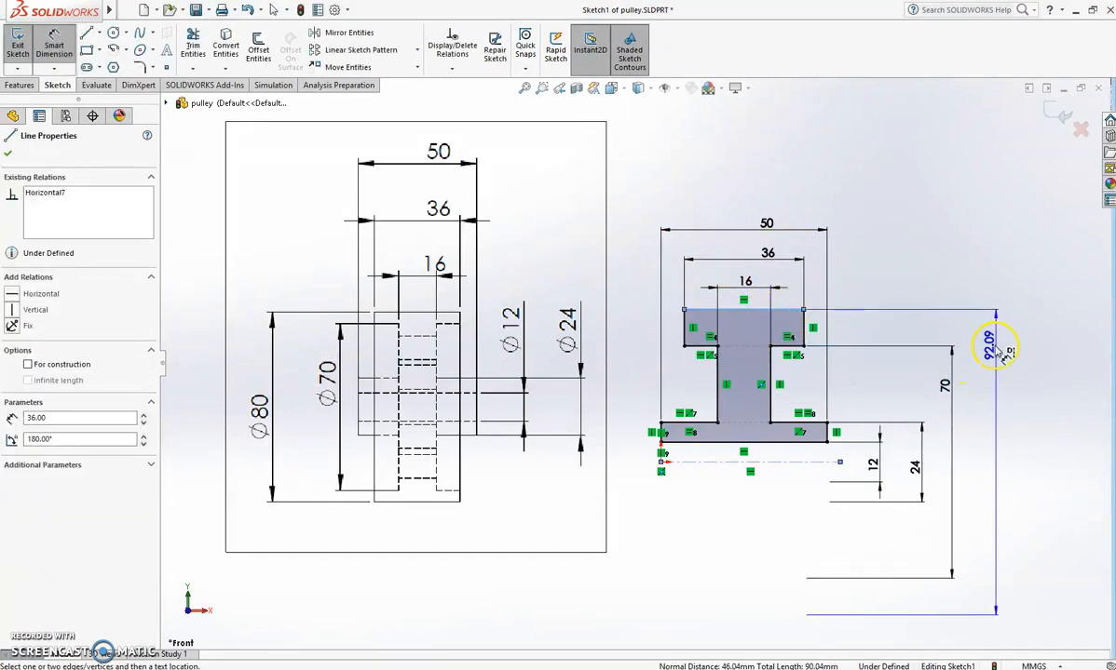
click(1001, 425)
text(80)
key(Return)
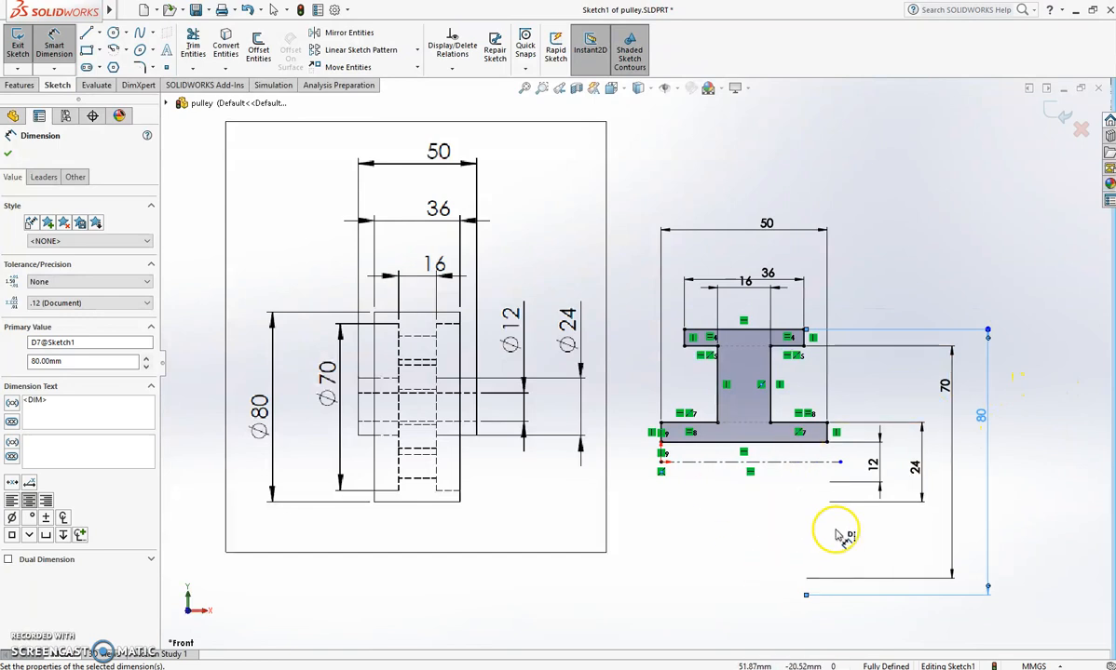
click(772, 512)
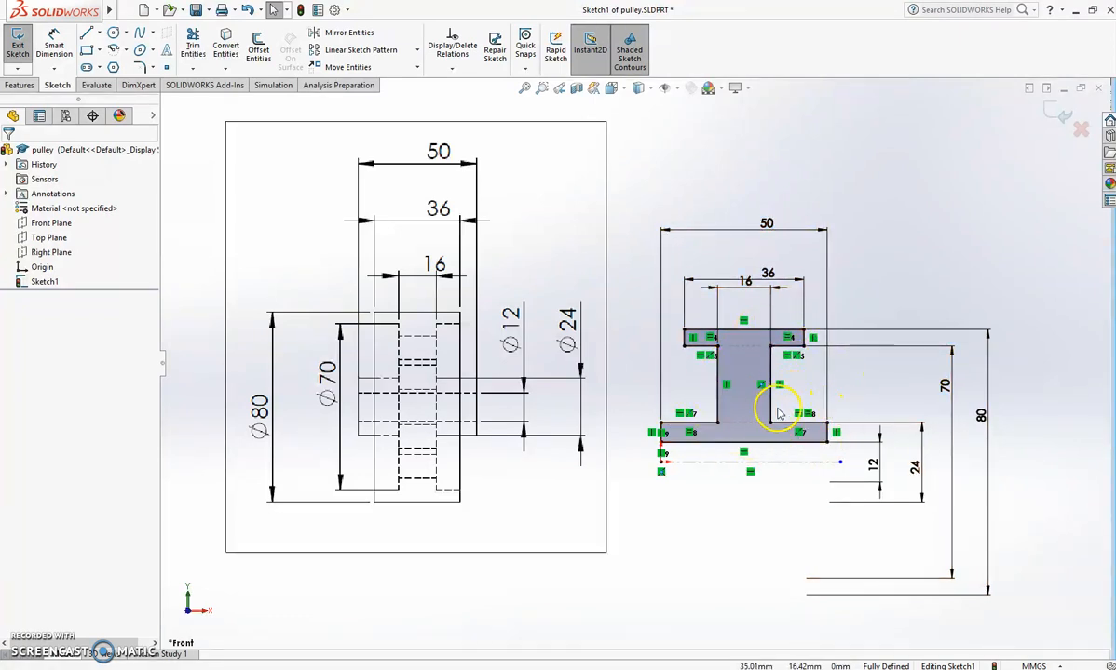
- Close the finished cross-section sketch and start a revolved boss from it
click(1057, 113)
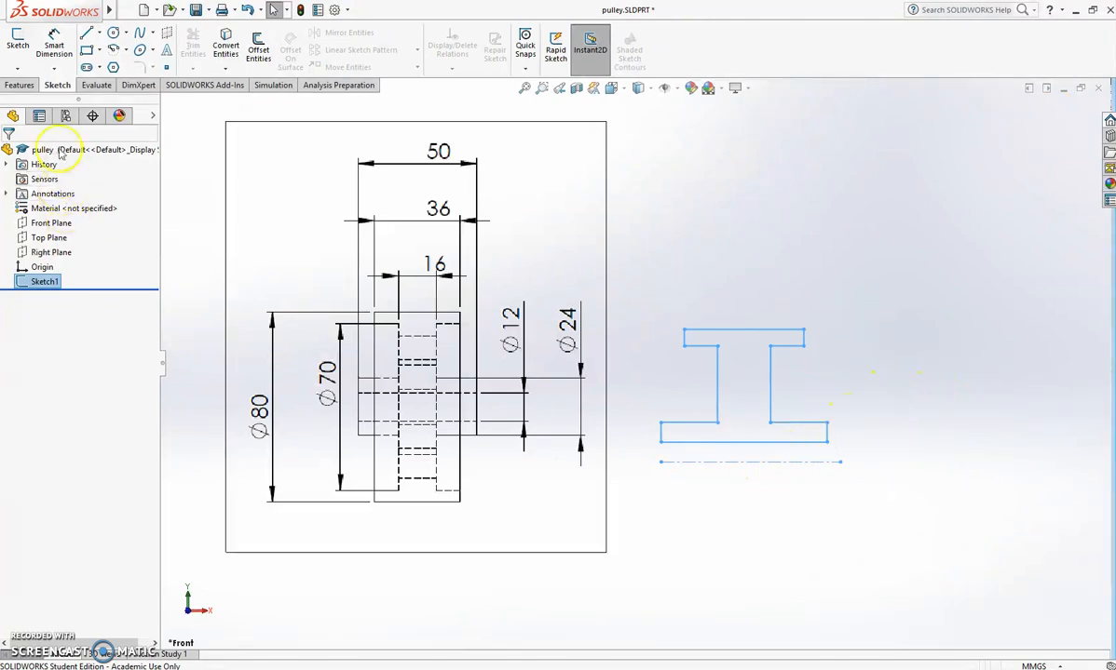
click(19, 85)
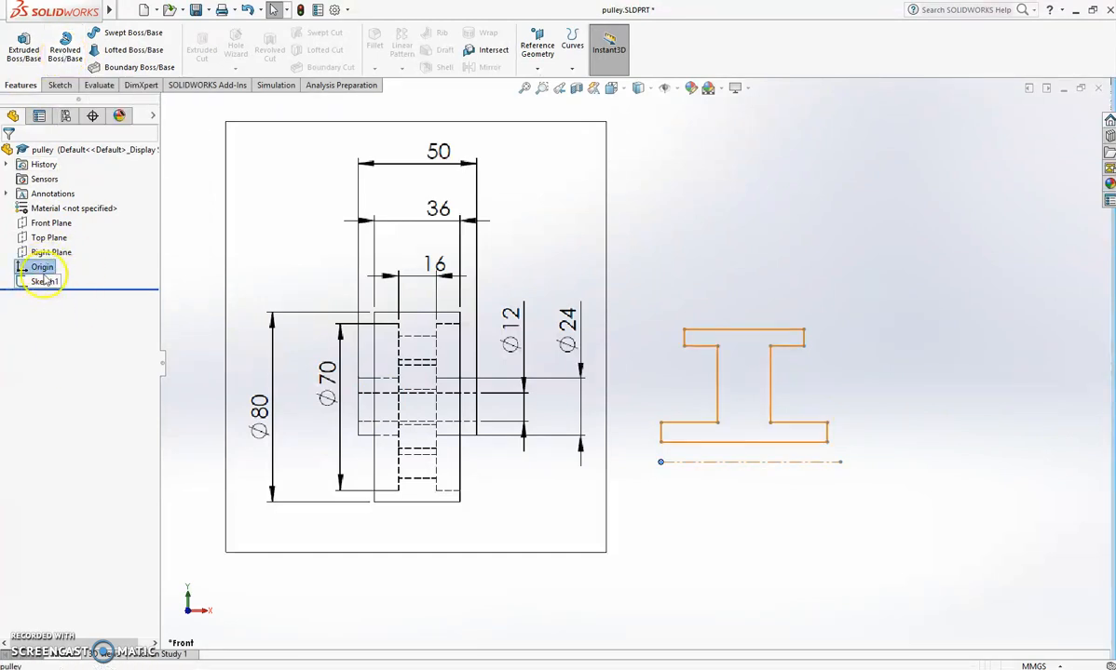
click(43, 282)
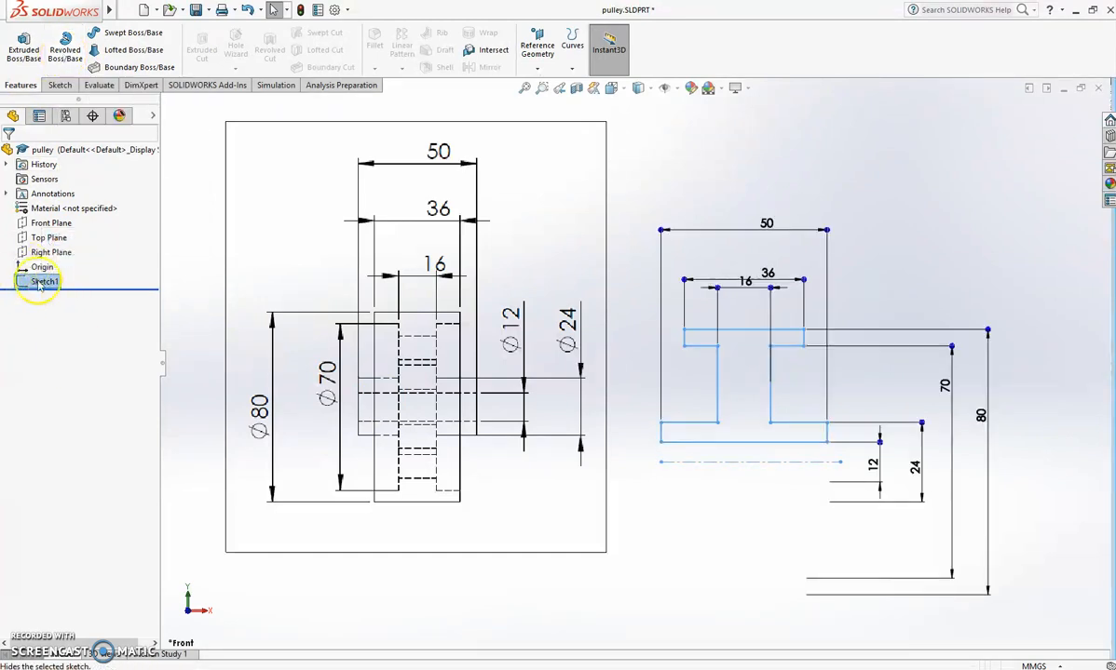
click(66, 61)
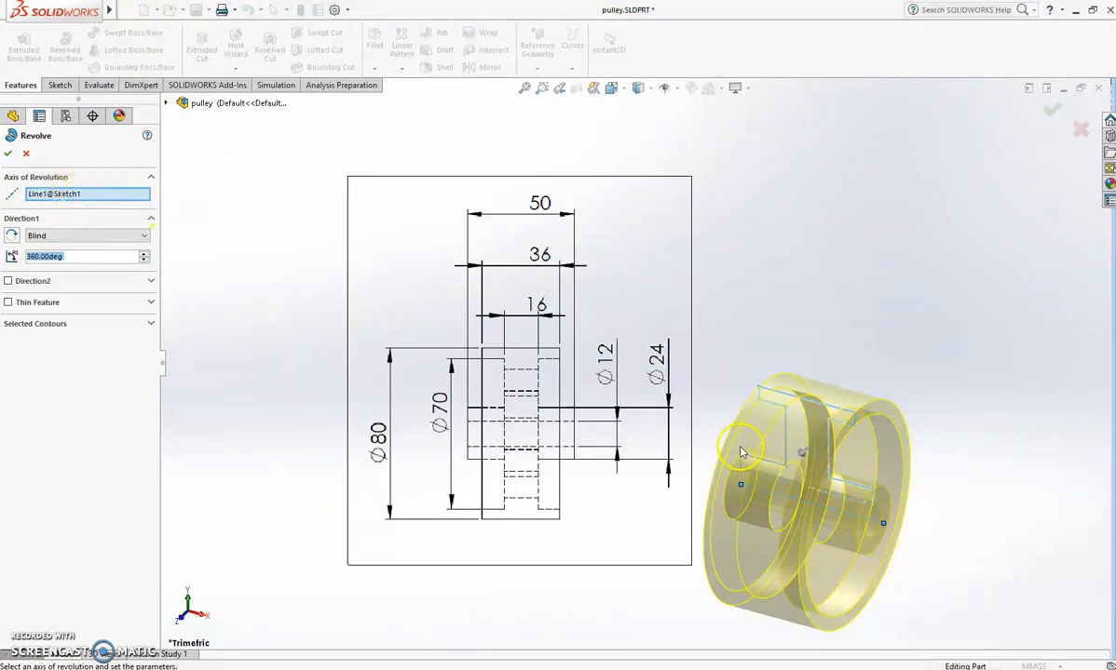
- Clear the revolve's axis selection and pick the sketch's centerline as the axis of revolution
right_click(102, 193)
click(130, 197)
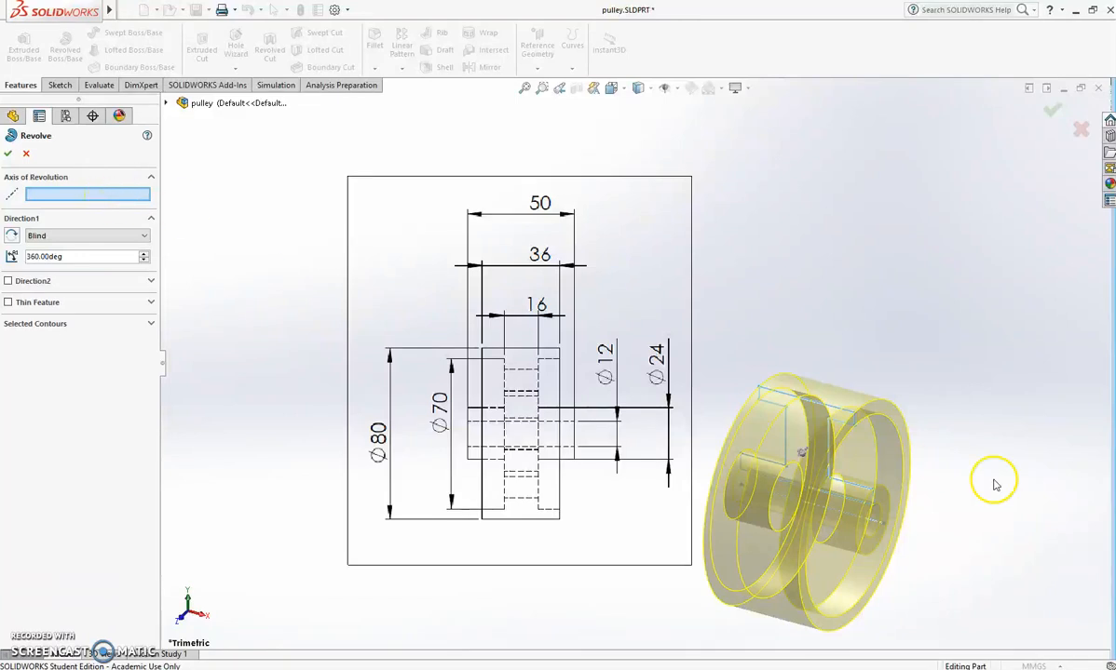
click(883, 527)
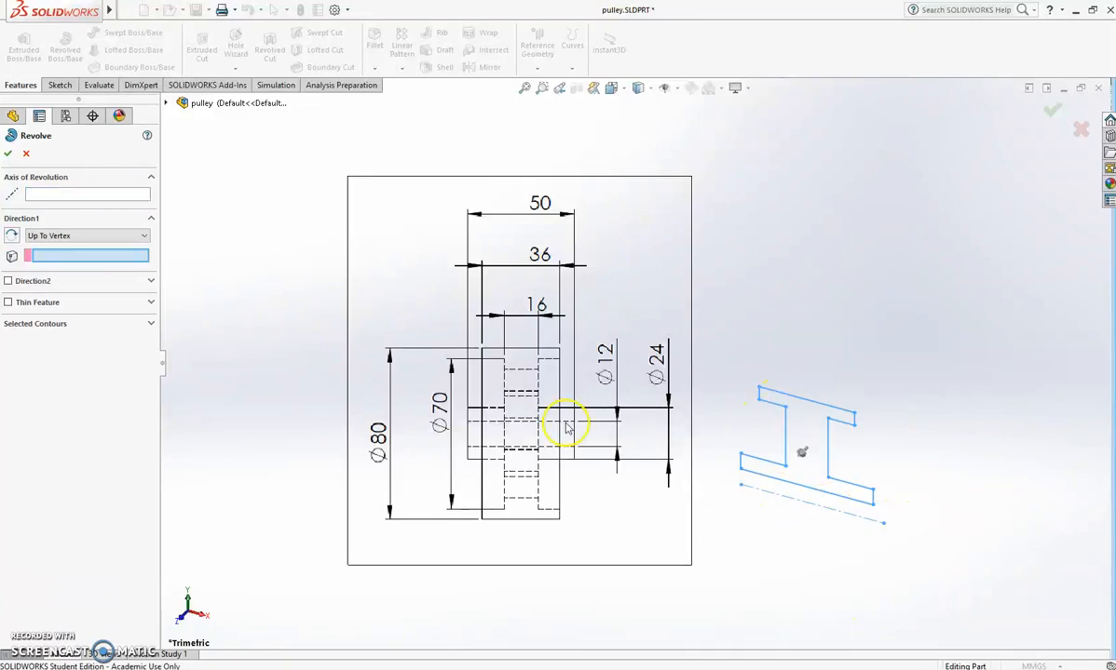
click(78, 197)
click(798, 509)
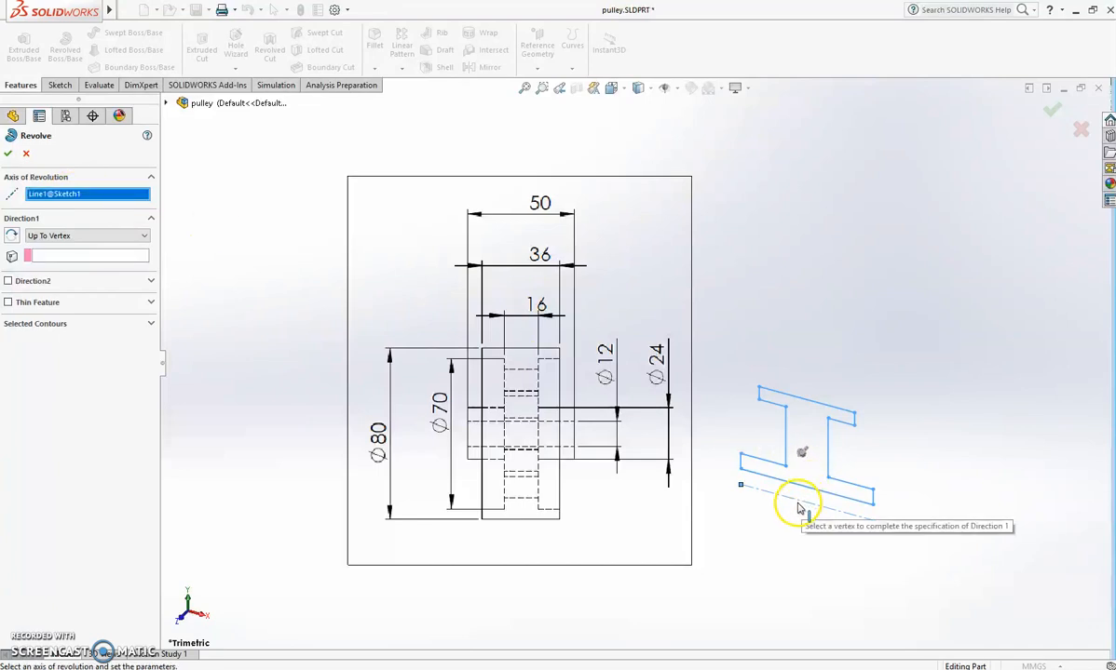
- Select the enclosed profile region as the revolve contour and set Direction 1 to Blind at 360 degrees
click(51, 260)
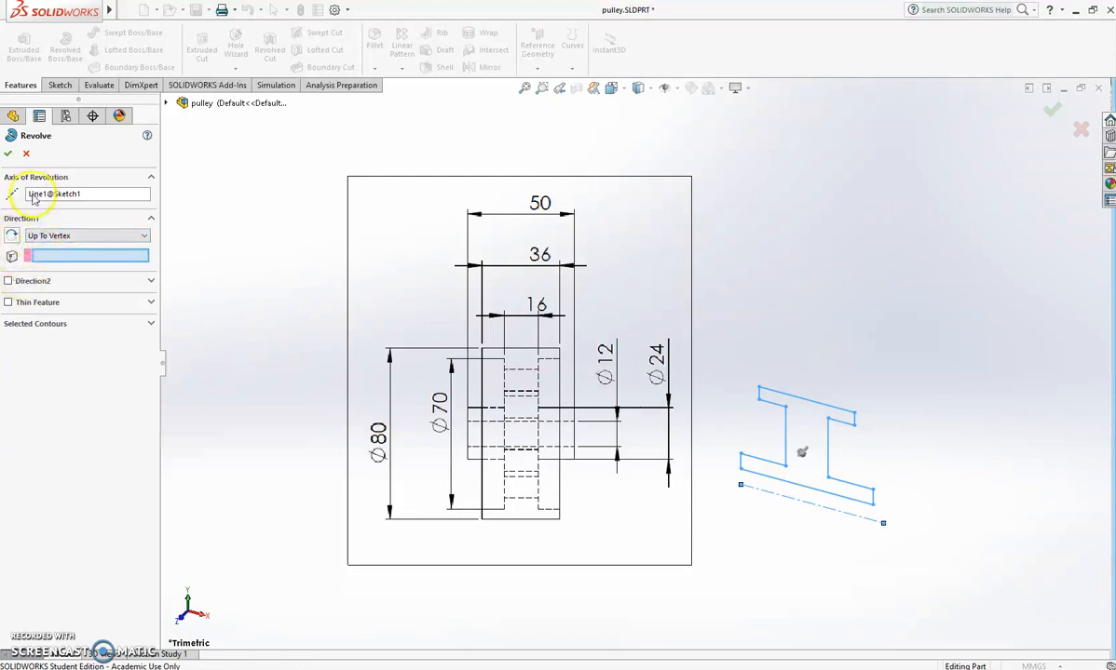
click(11, 326)
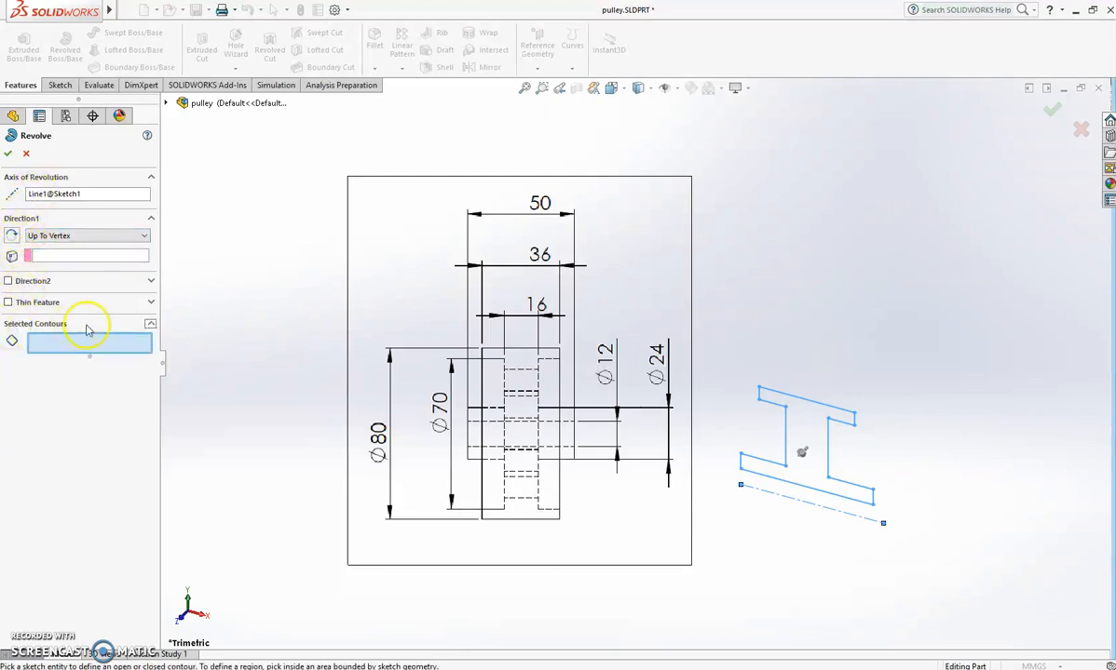
click(807, 429)
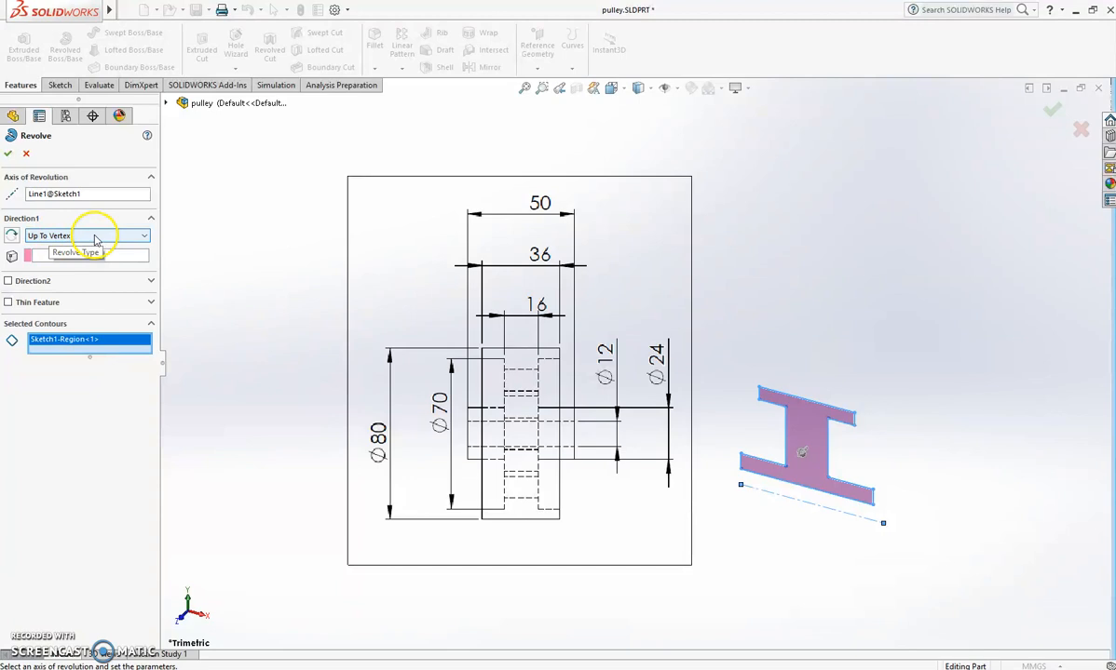
click(142, 239)
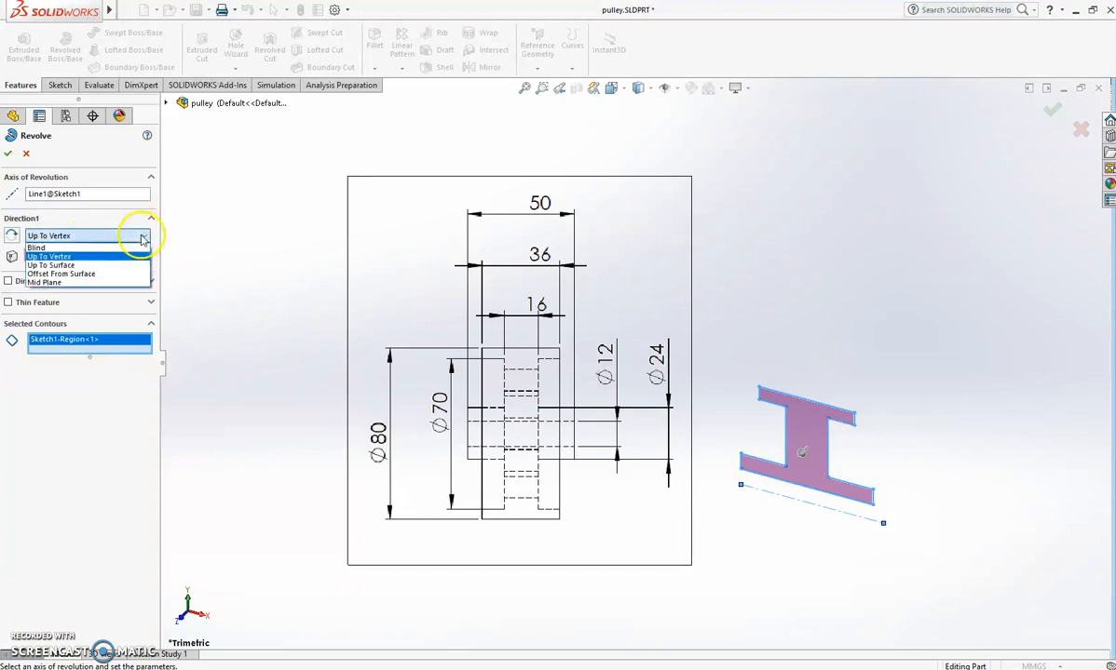
click(131, 248)
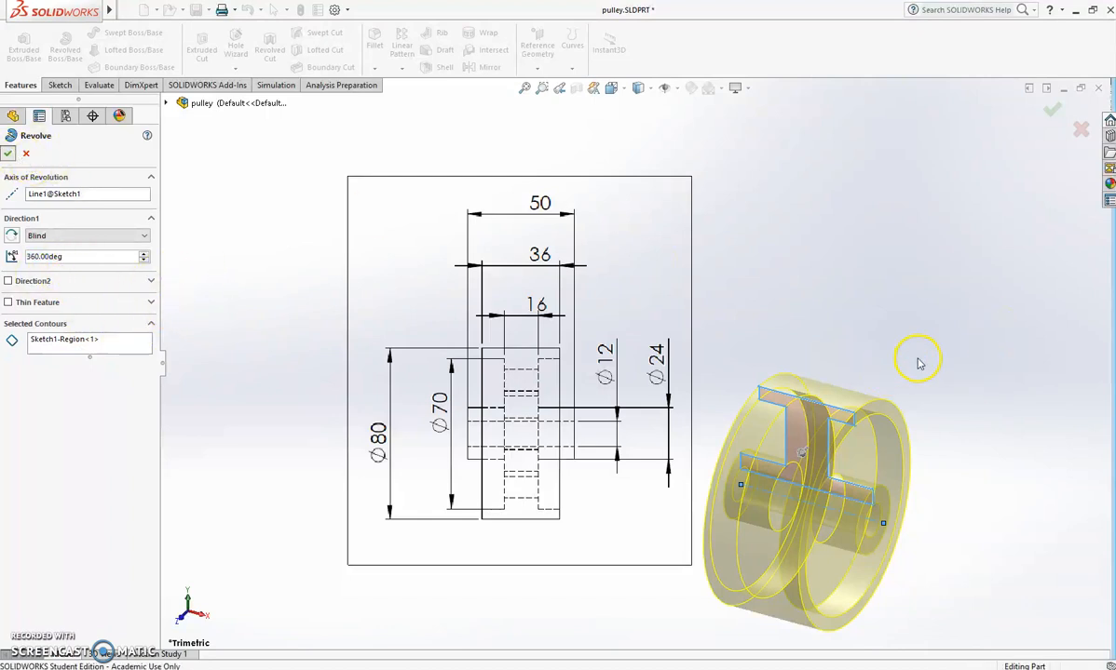
- Open a new sketch on the pulley's flat recessed web face between the hub and the rim
middle_drag(908, 377, 998, 396)
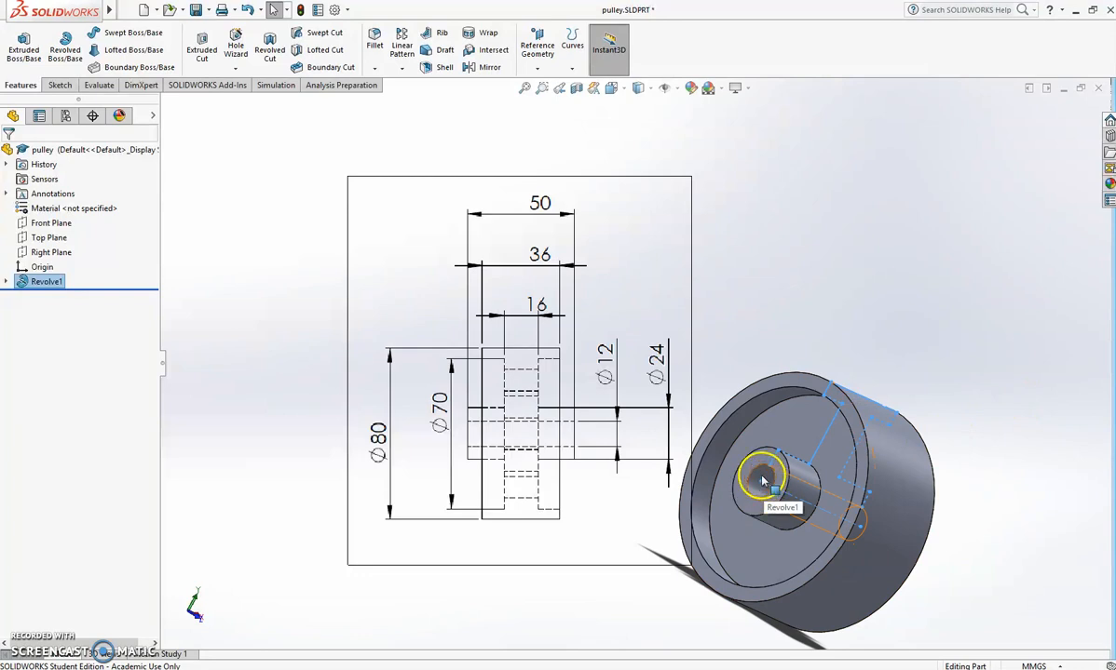
middle_drag(911, 287, 865, 327)
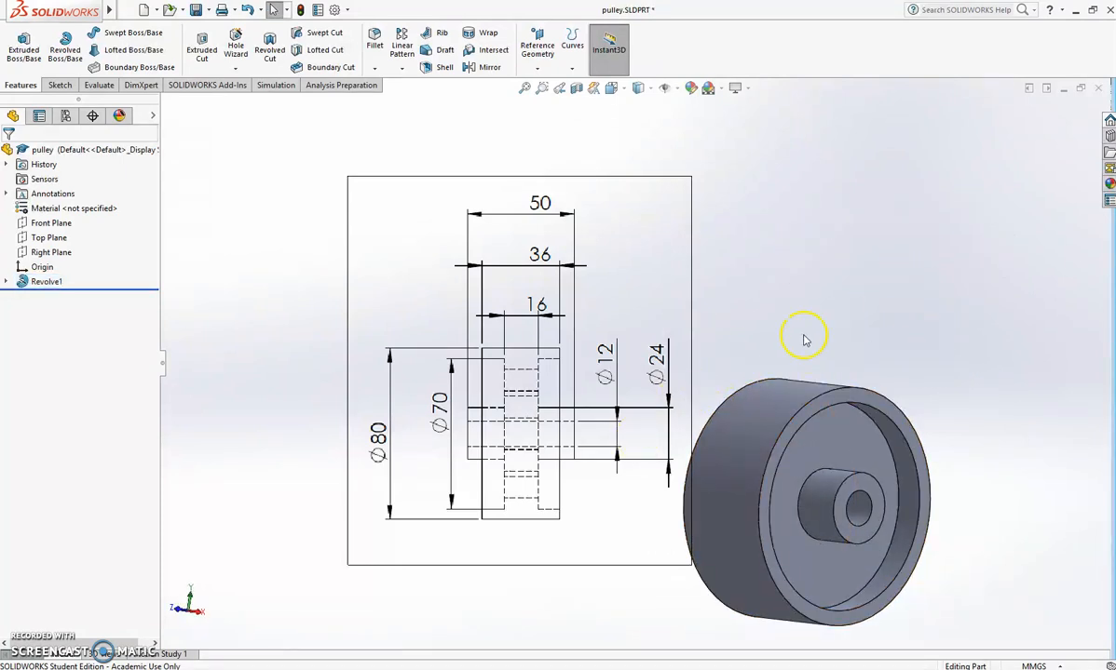
middle_drag(938, 360, 889, 378)
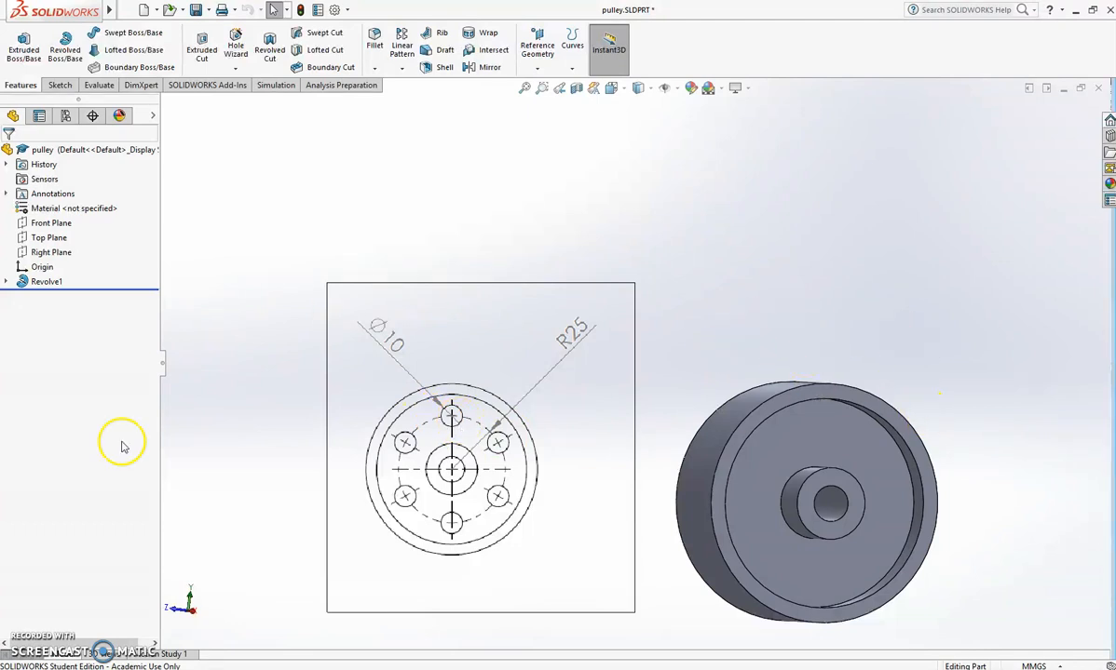
key(space)
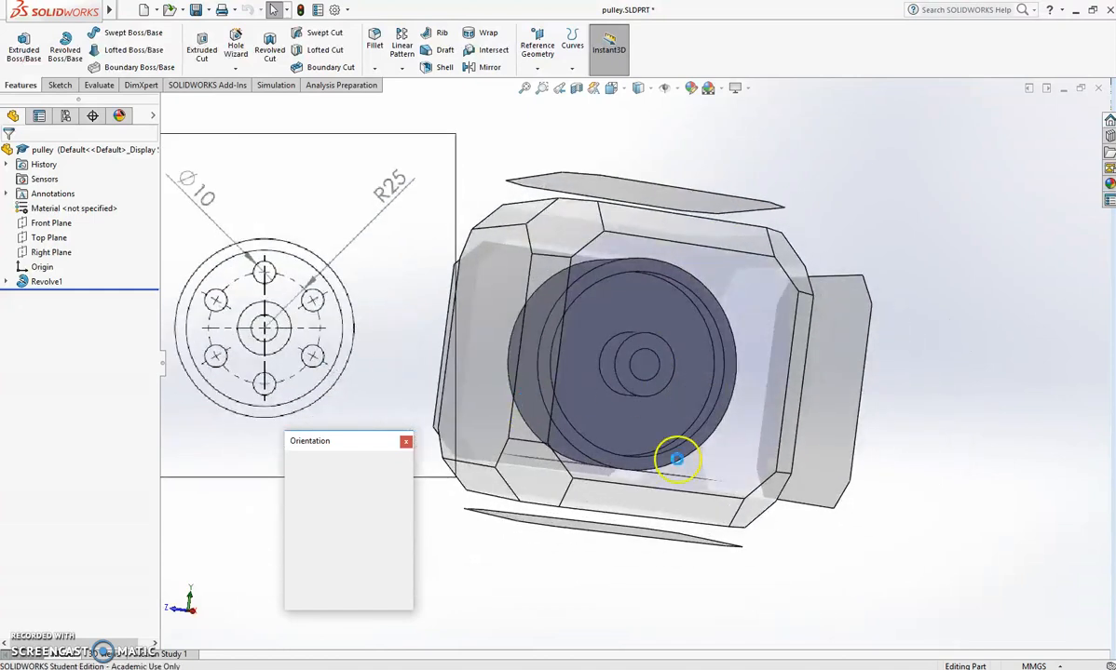
click(393, 481)
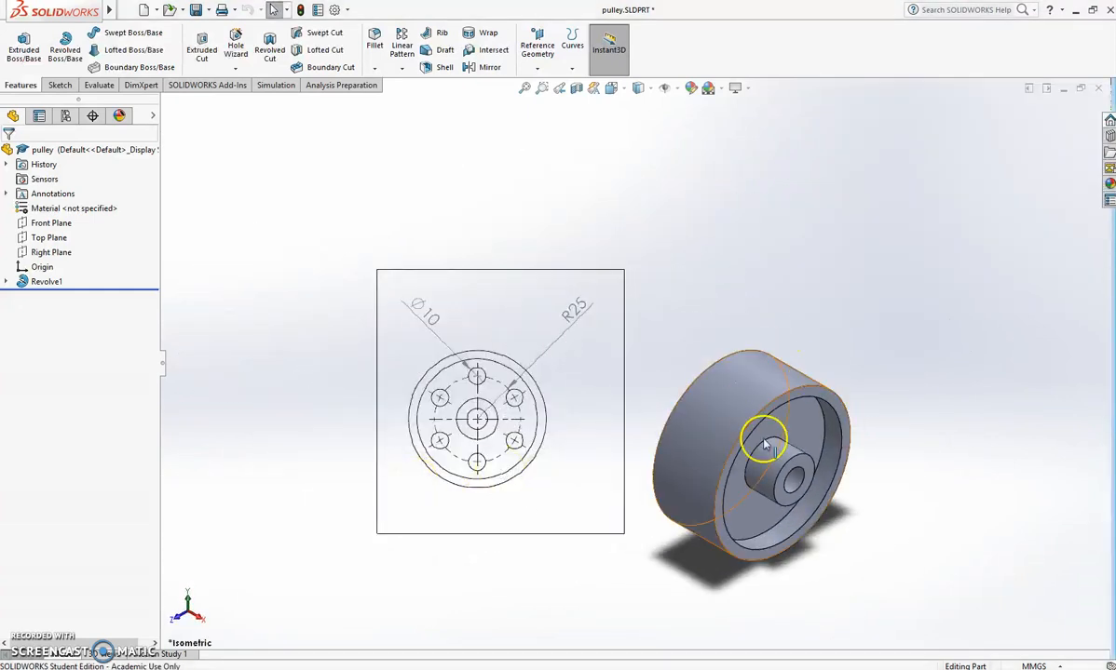
scroll(866, 438, down, 1)
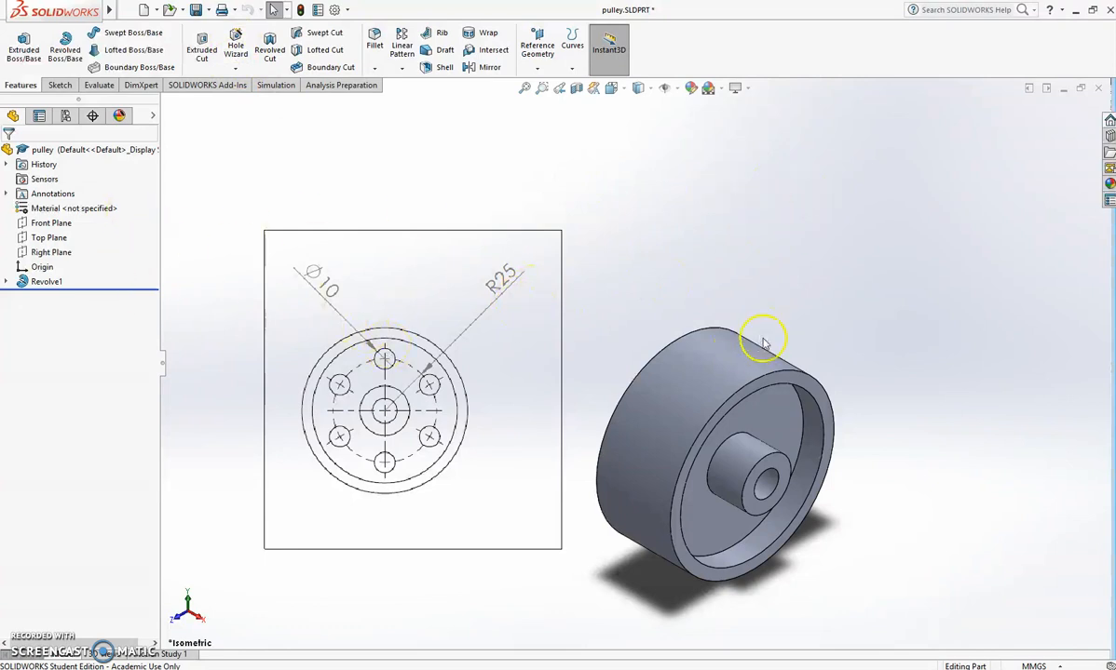
click(757, 429)
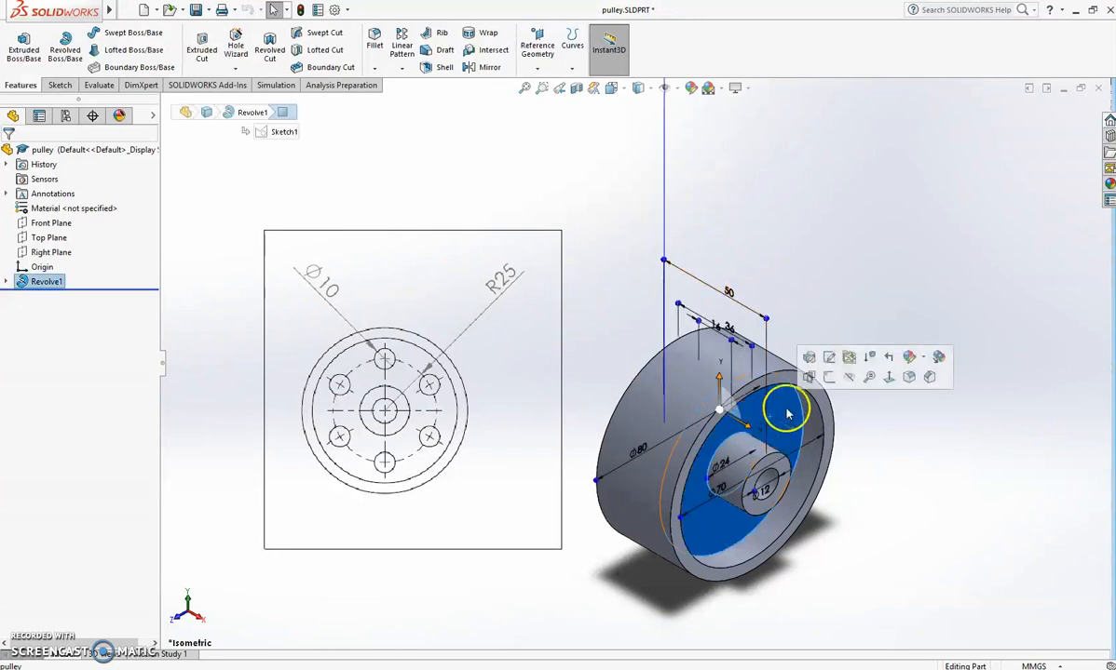
click(58, 84)
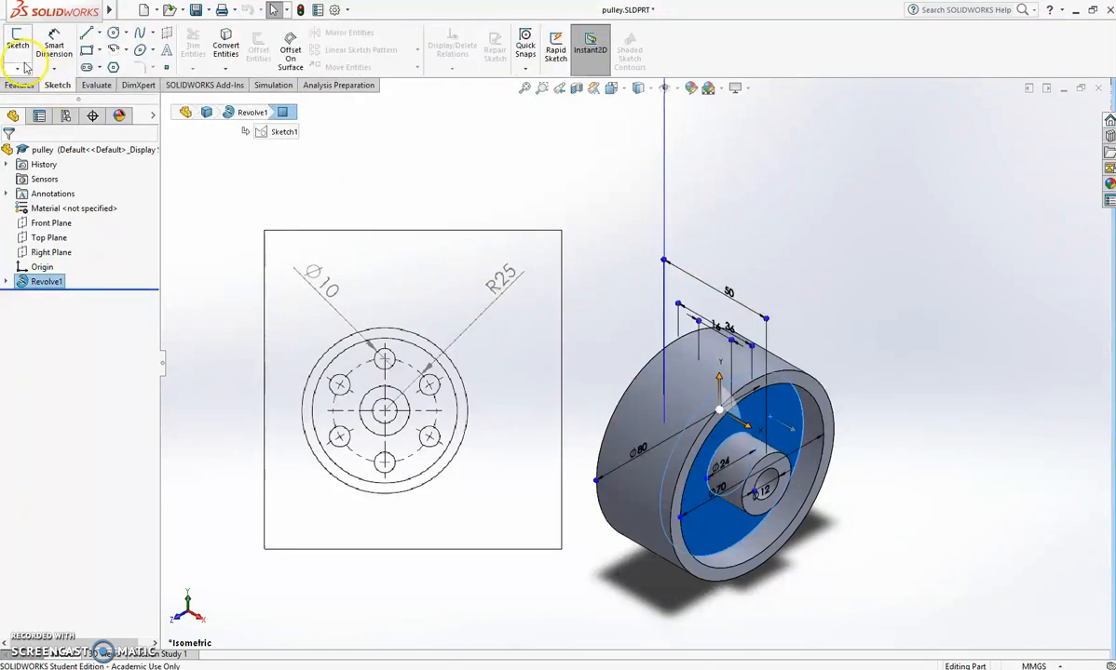
click(18, 44)
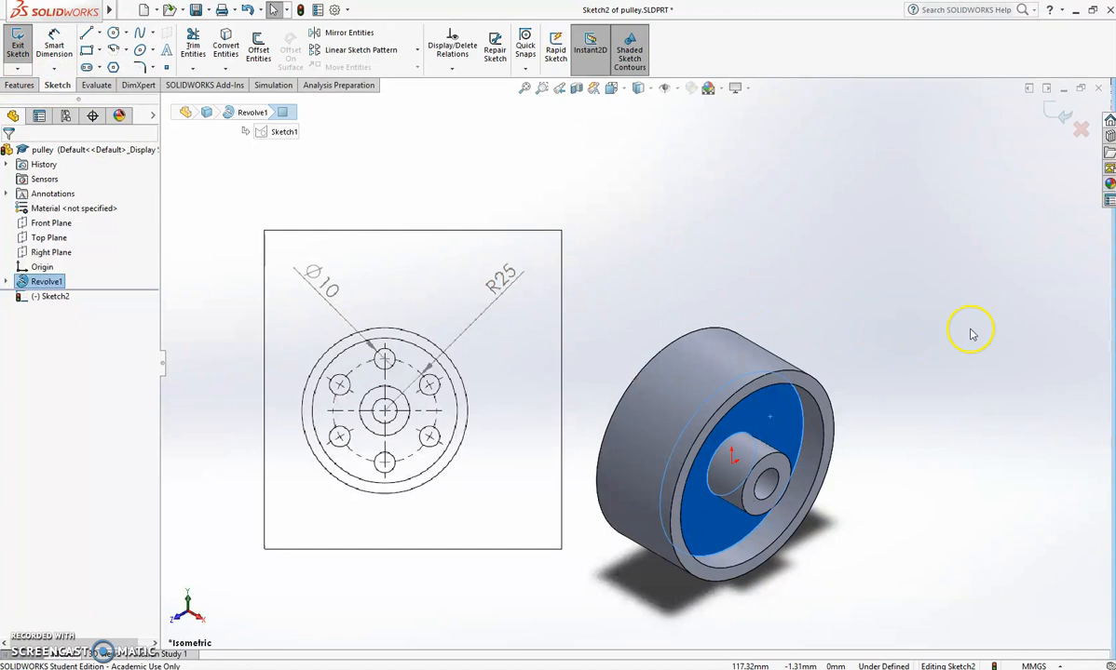
- Sketch a circle of about 5.3 mm radius on the web face, centered about 24 mm directly above the origin
key(space)
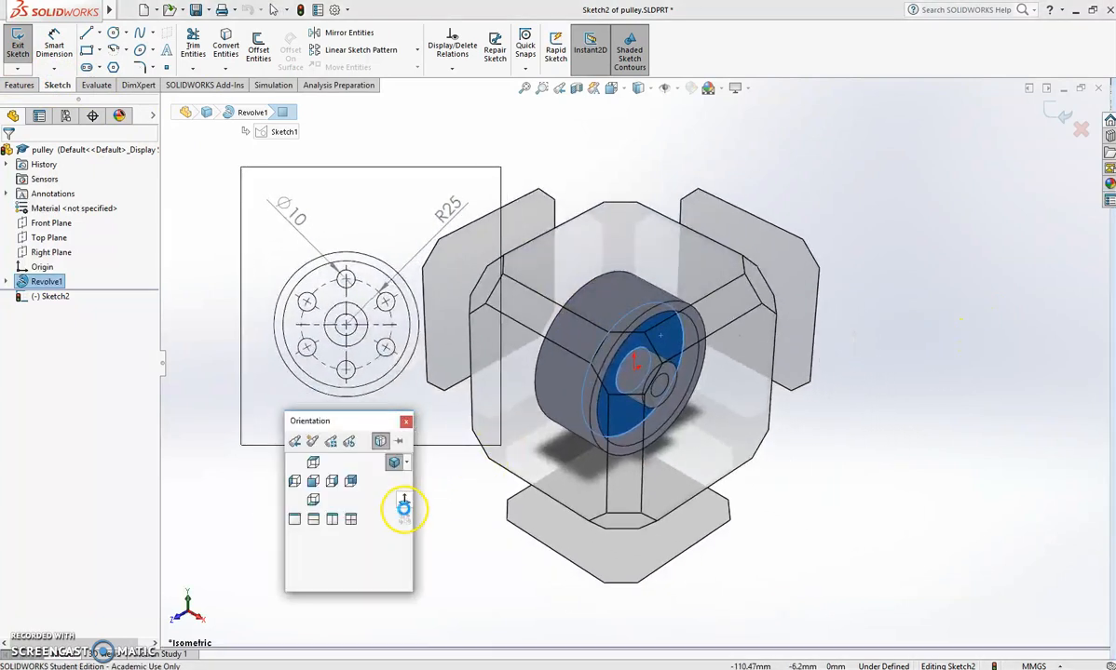
click(400, 501)
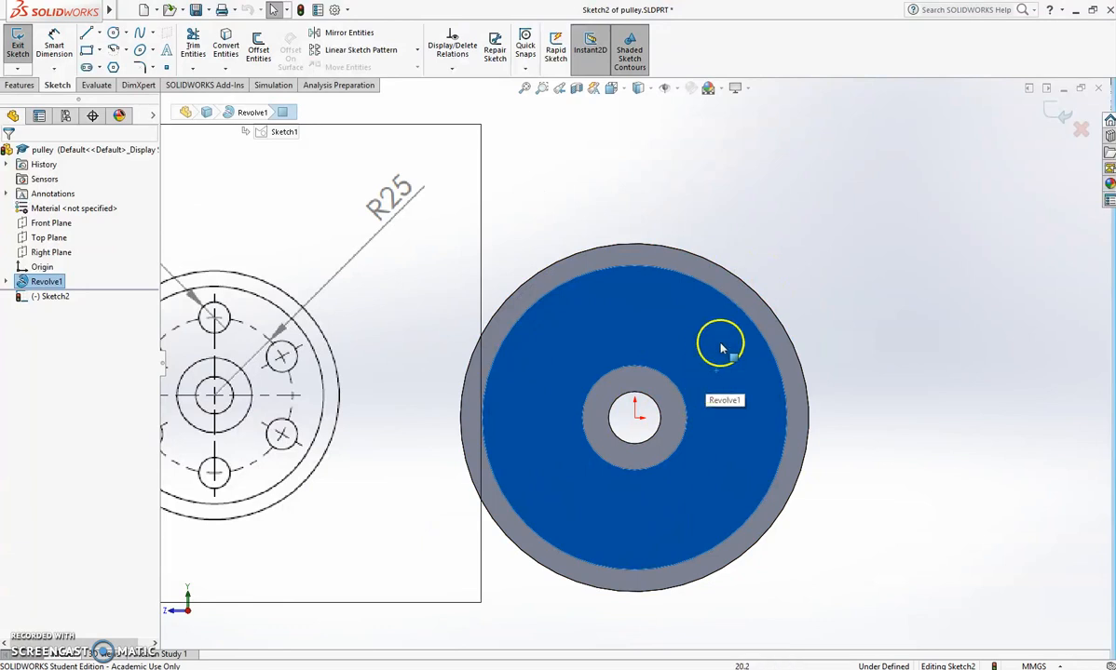
scroll(257, 321, up, 1)
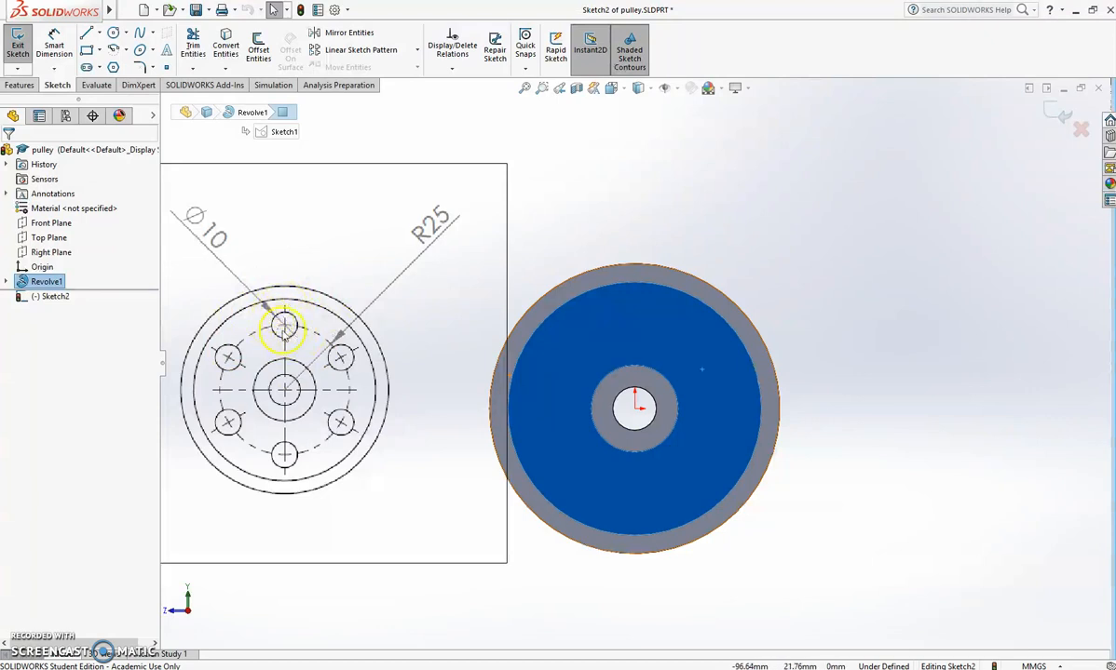
click(113, 33)
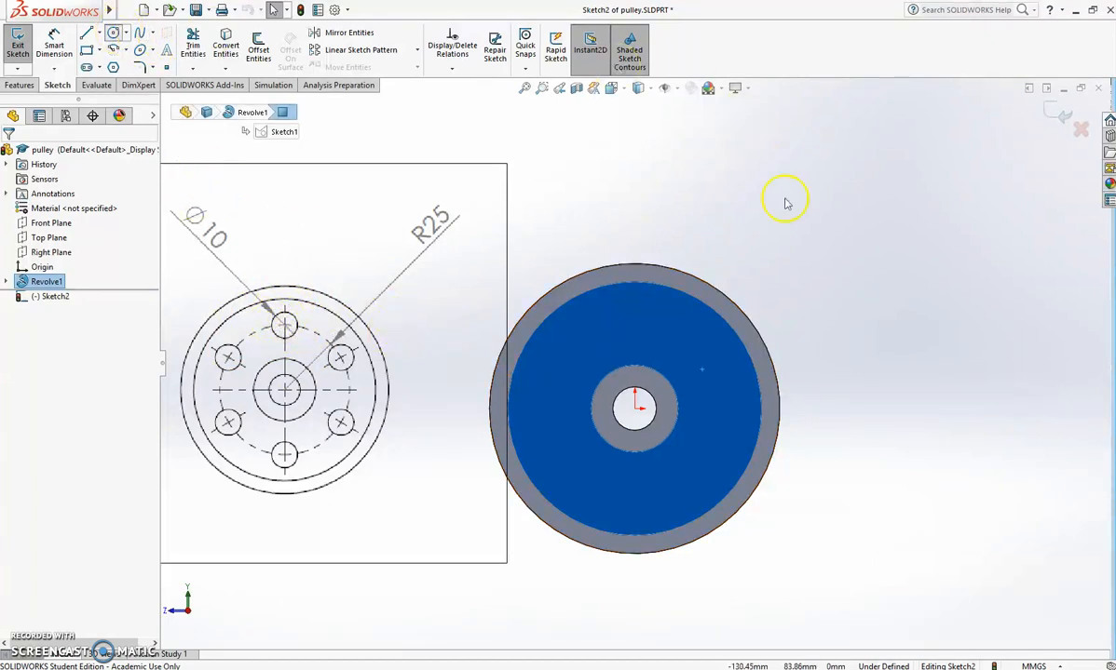
click(636, 322)
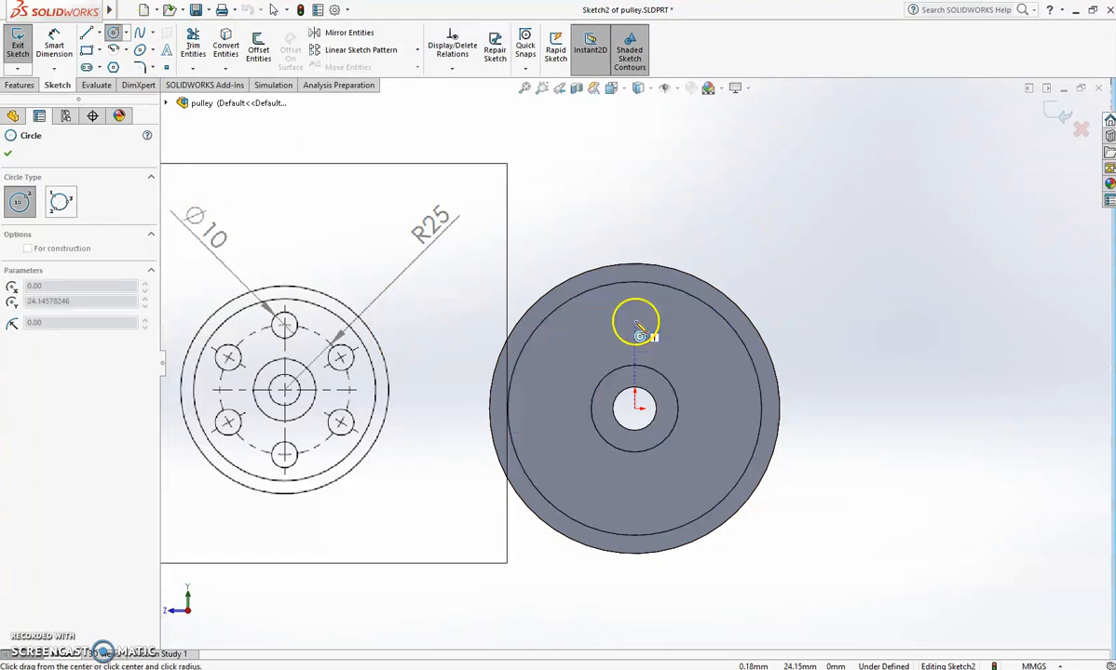
click(651, 313)
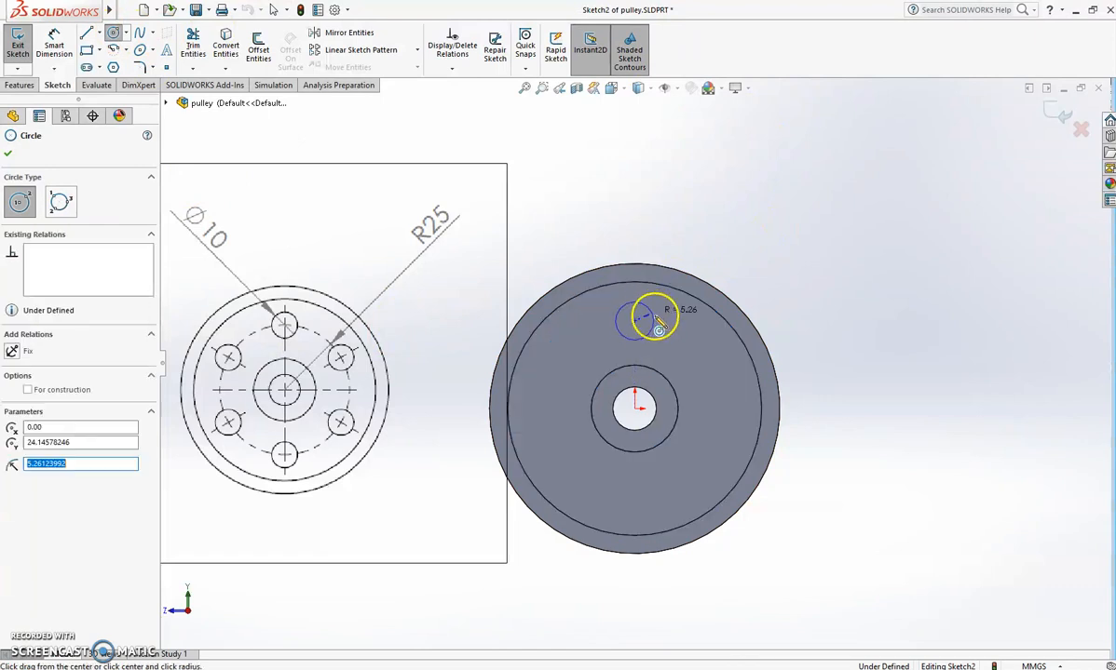
right_click(747, 250)
click(756, 247)
- Move the circle sideways off the vertical axis and align its center with the origin using a Vertical relation
drag(636, 323, 667, 325)
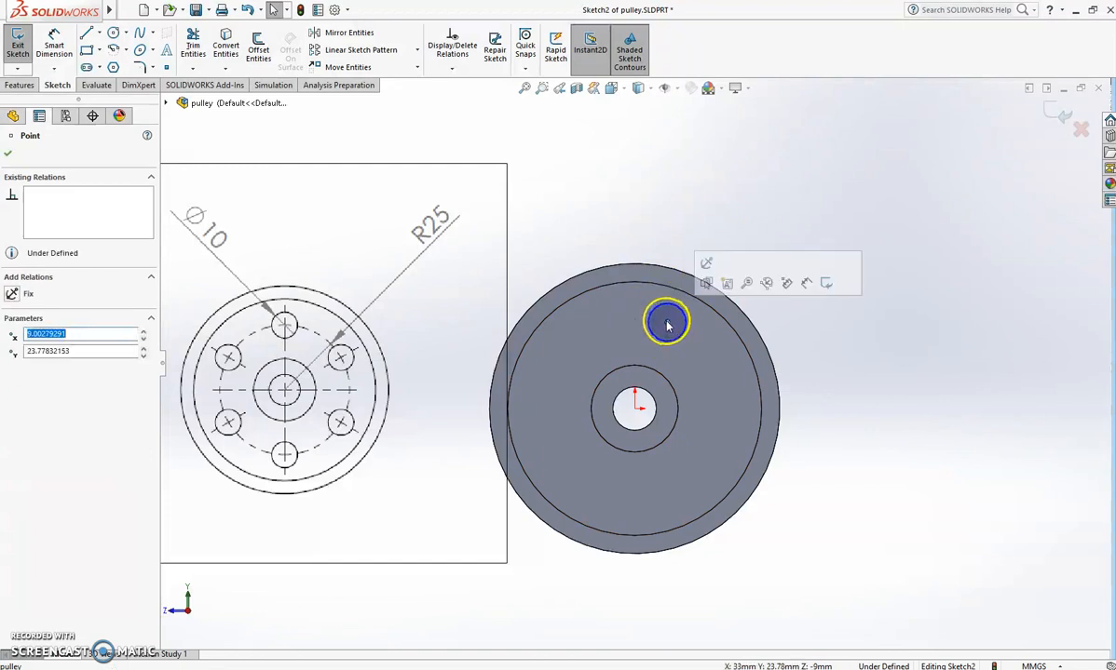
ctrl+click(637, 407)
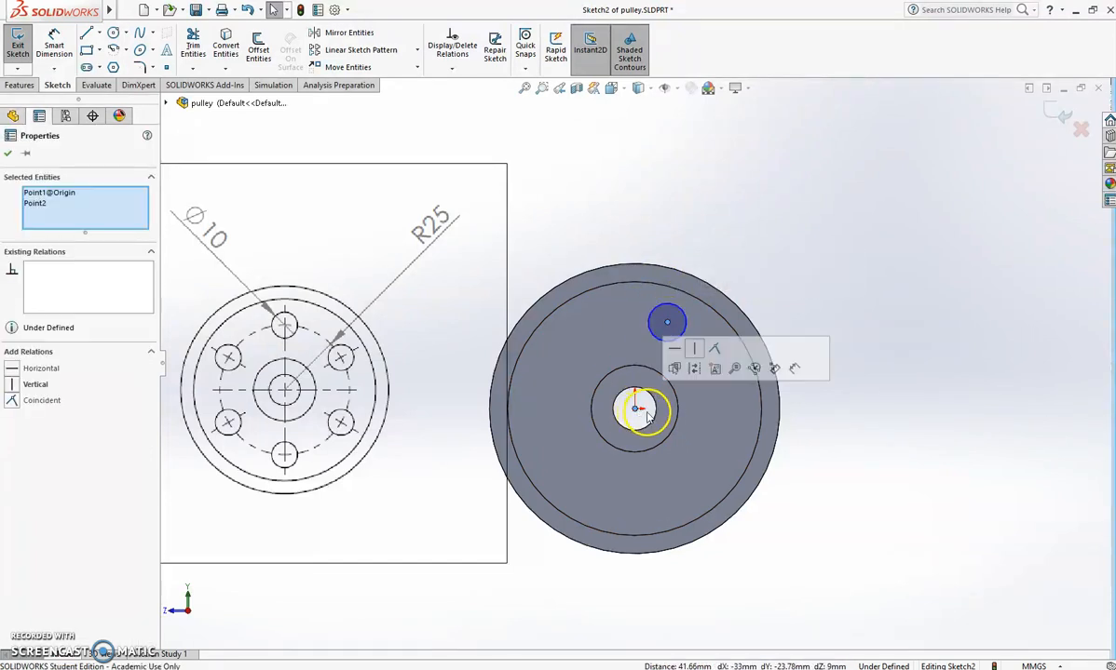
click(694, 351)
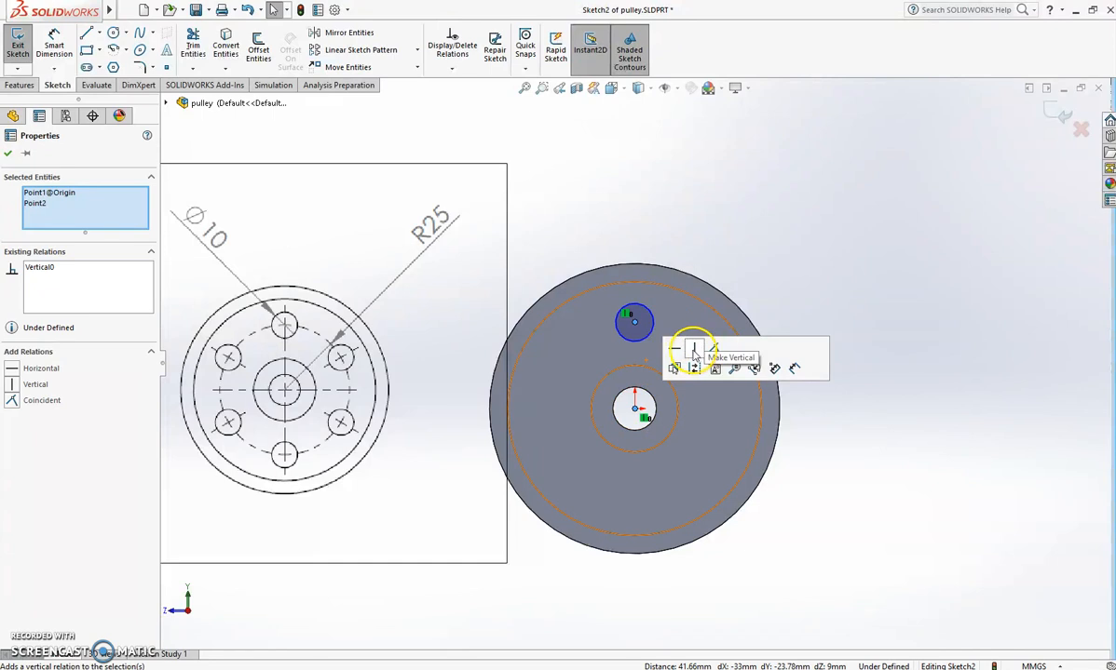
click(745, 226)
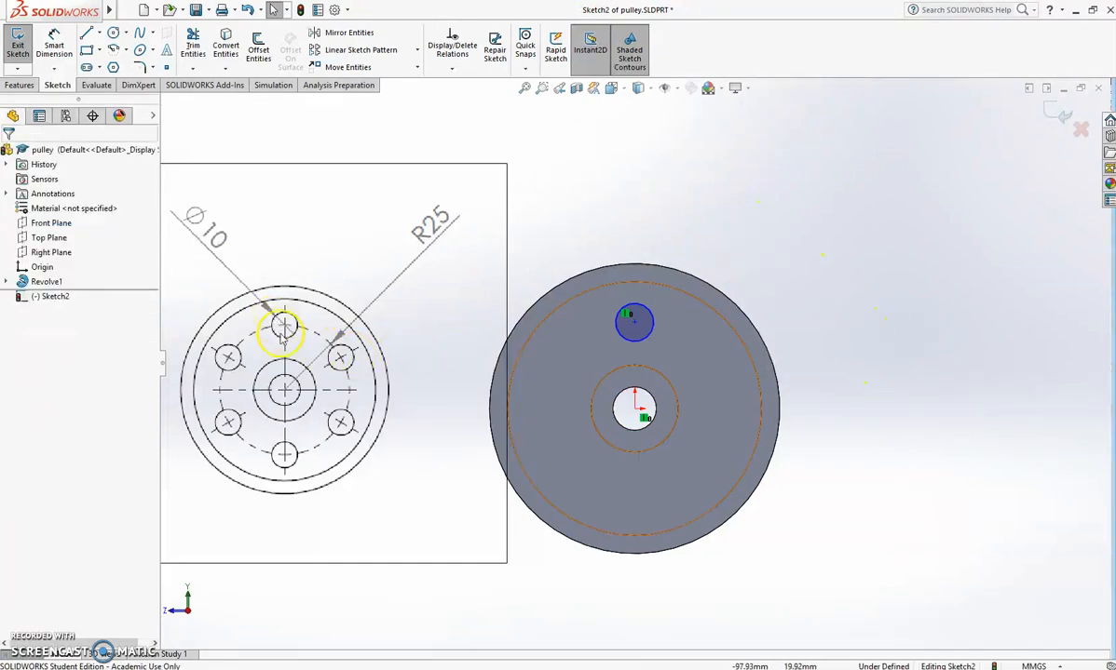
- Dimension the vertical distance from the origin to the small circle's center as 25 mm
scroll(282, 339, down, 2)
scroll(352, 345, up, 3)
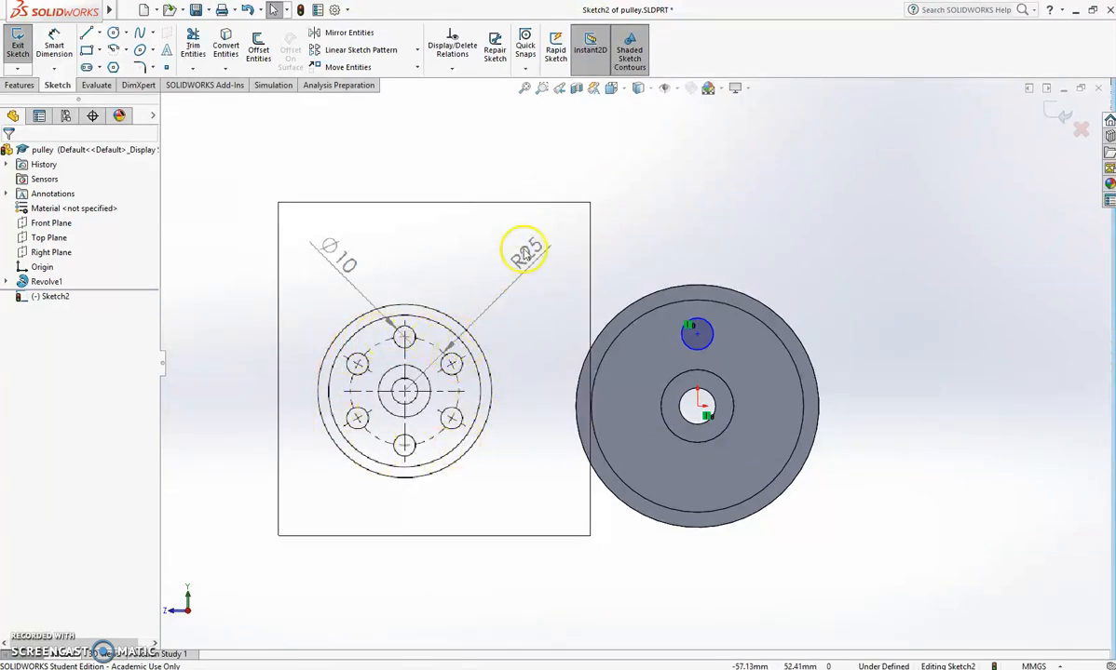
click(127, 37)
click(127, 37)
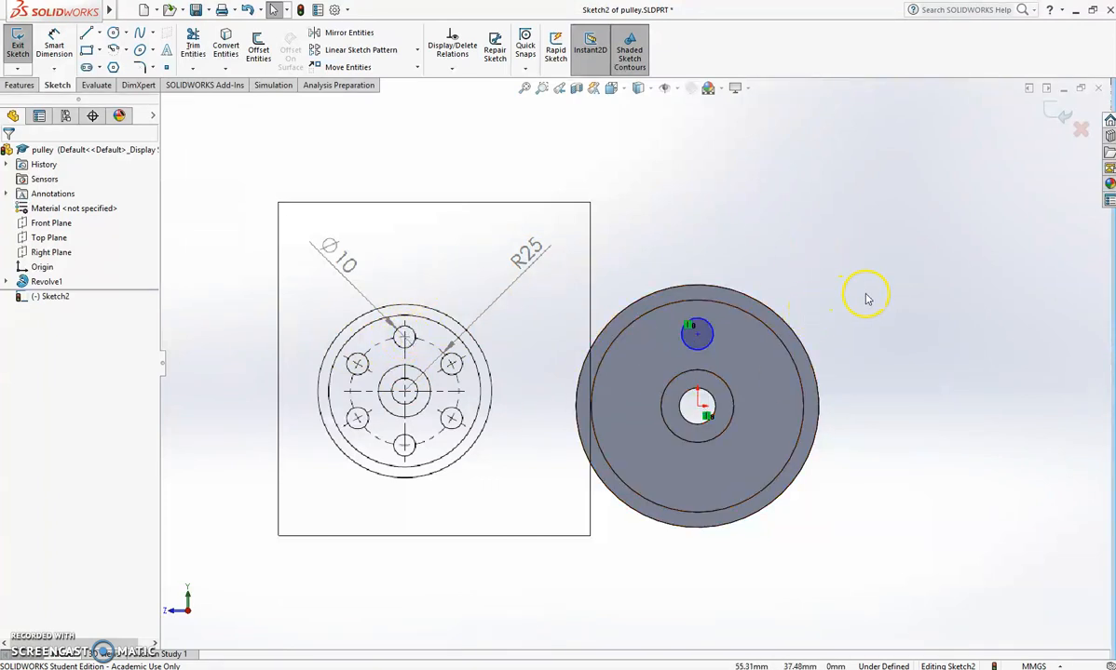
right_drag(861, 298, 864, 236)
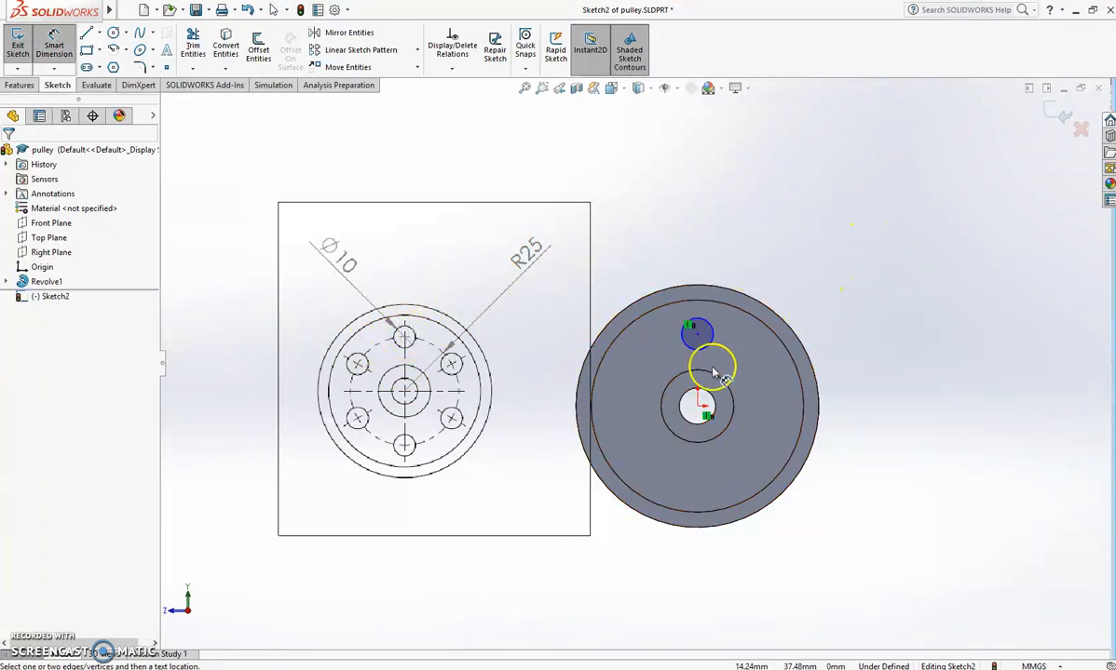
click(705, 410)
click(697, 331)
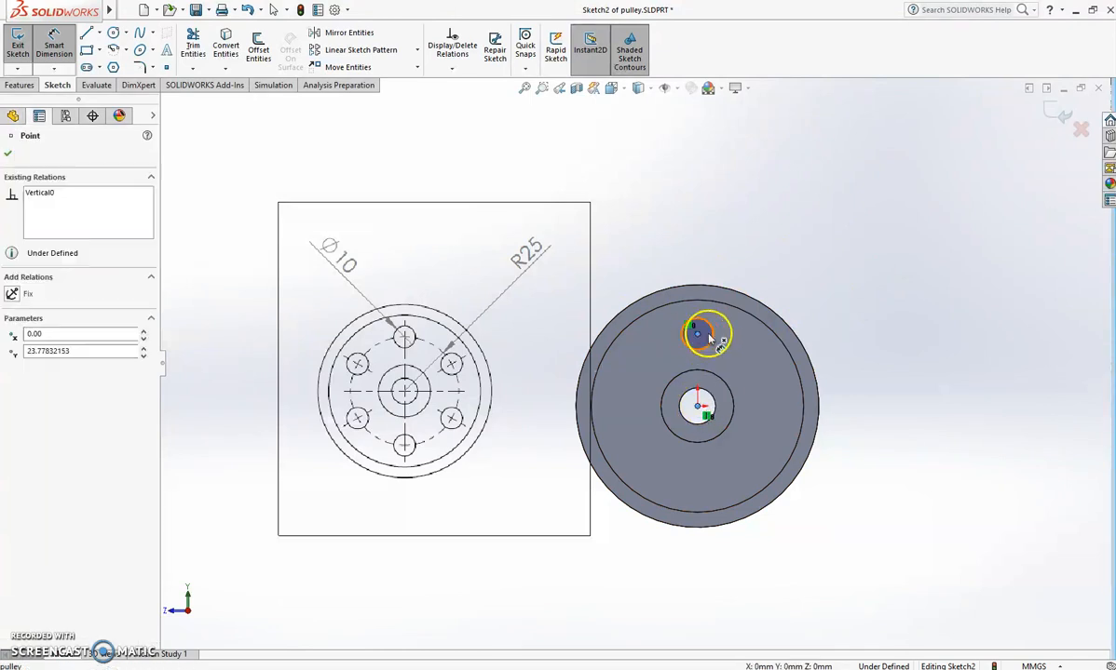
click(745, 346)
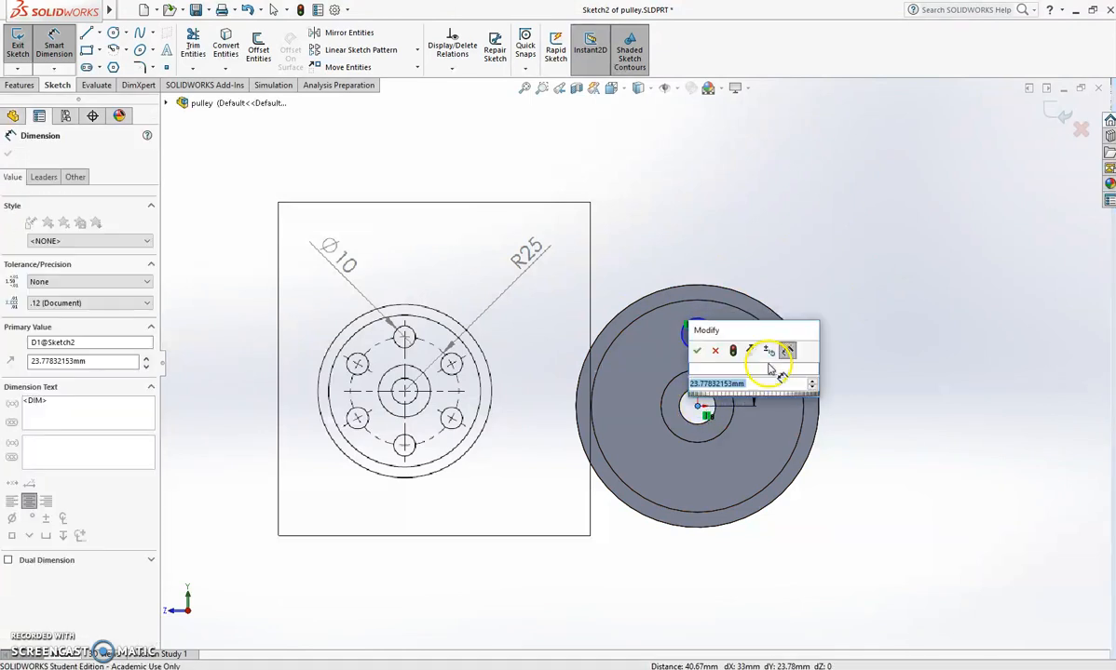
text(25)
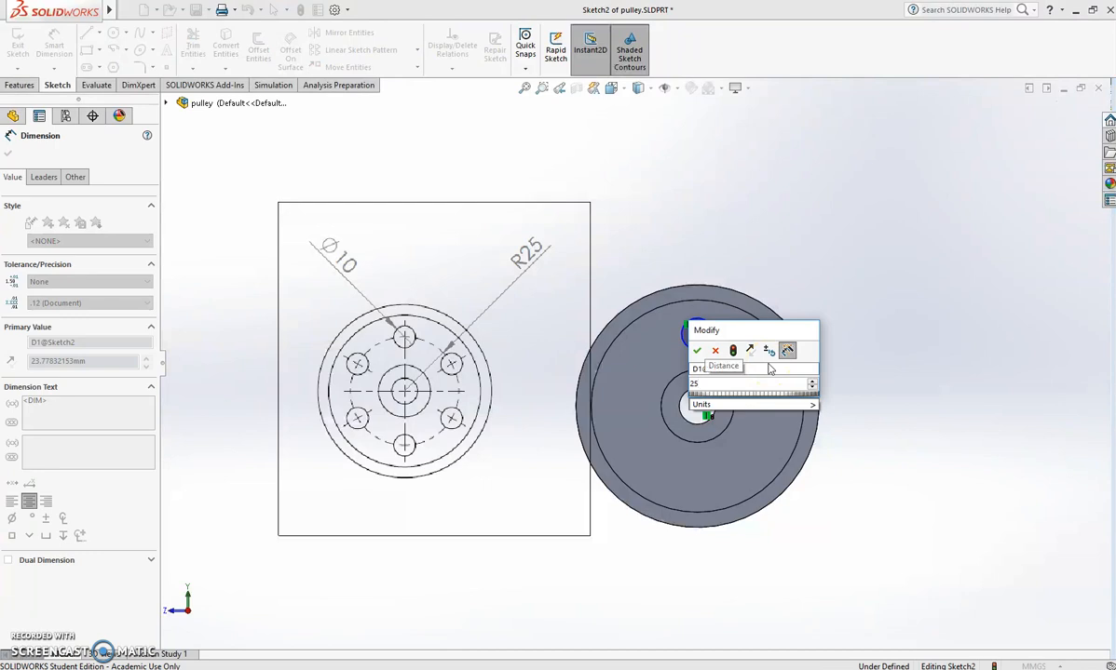
key(Return)
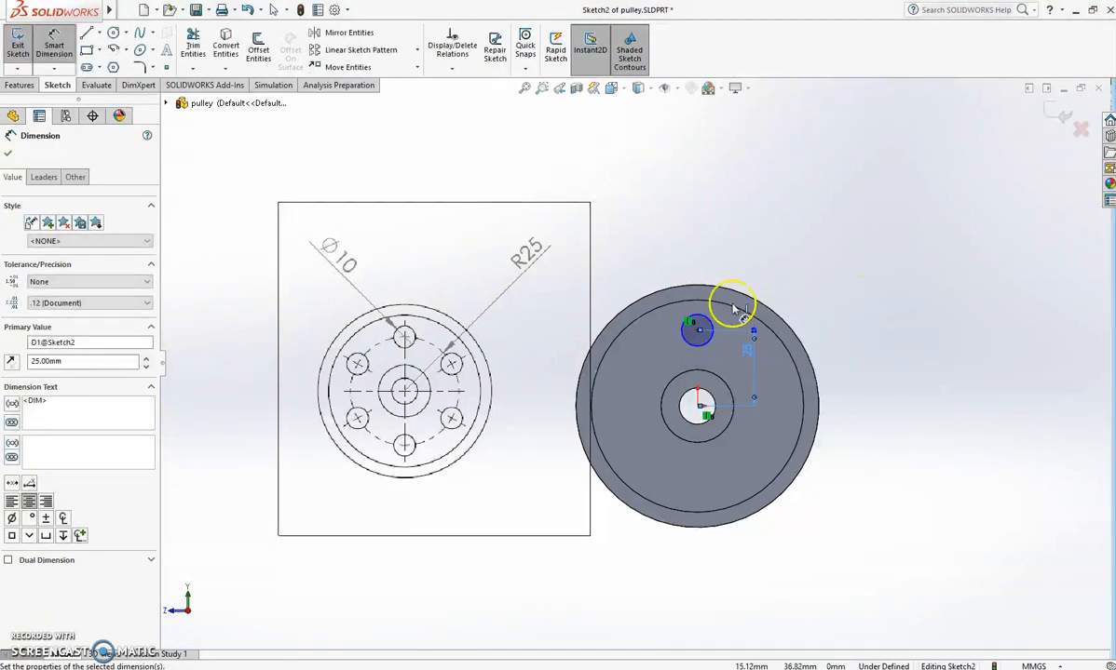
- Dimension the small circle's diameter as 10 mm and exit the sketch
click(710, 317)
click(789, 284)
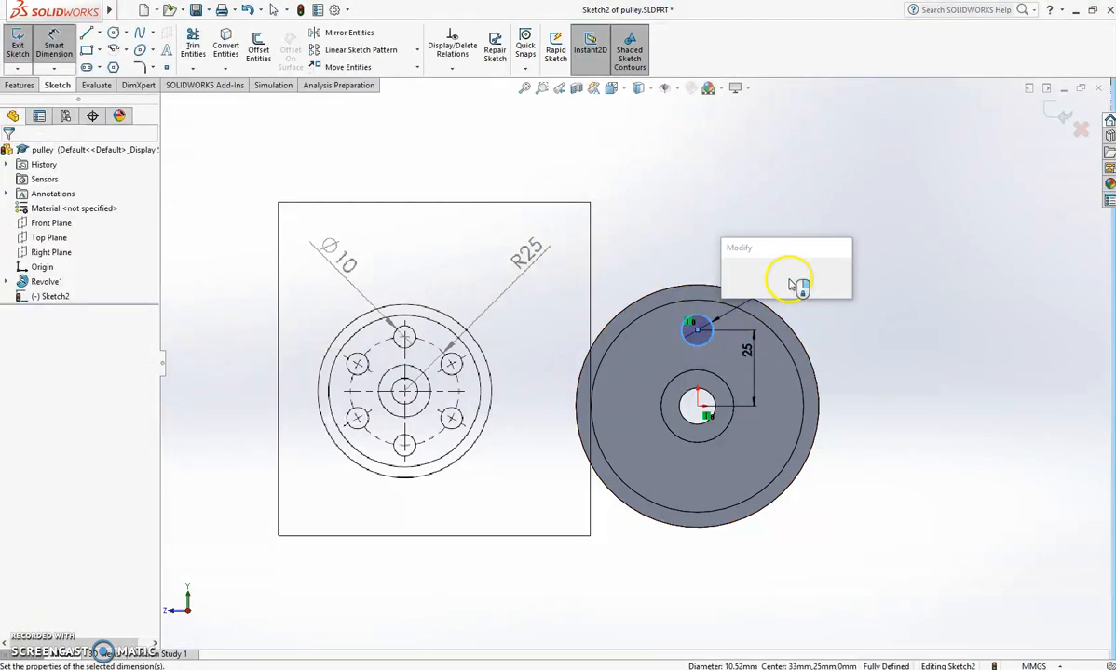
key(Return)
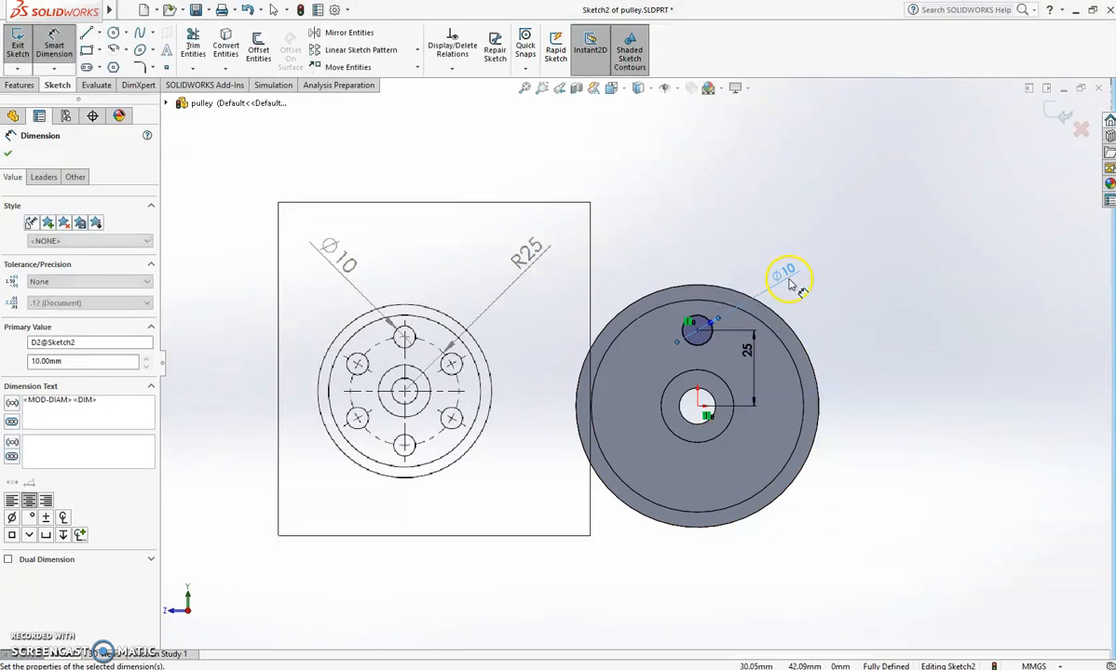
click(899, 335)
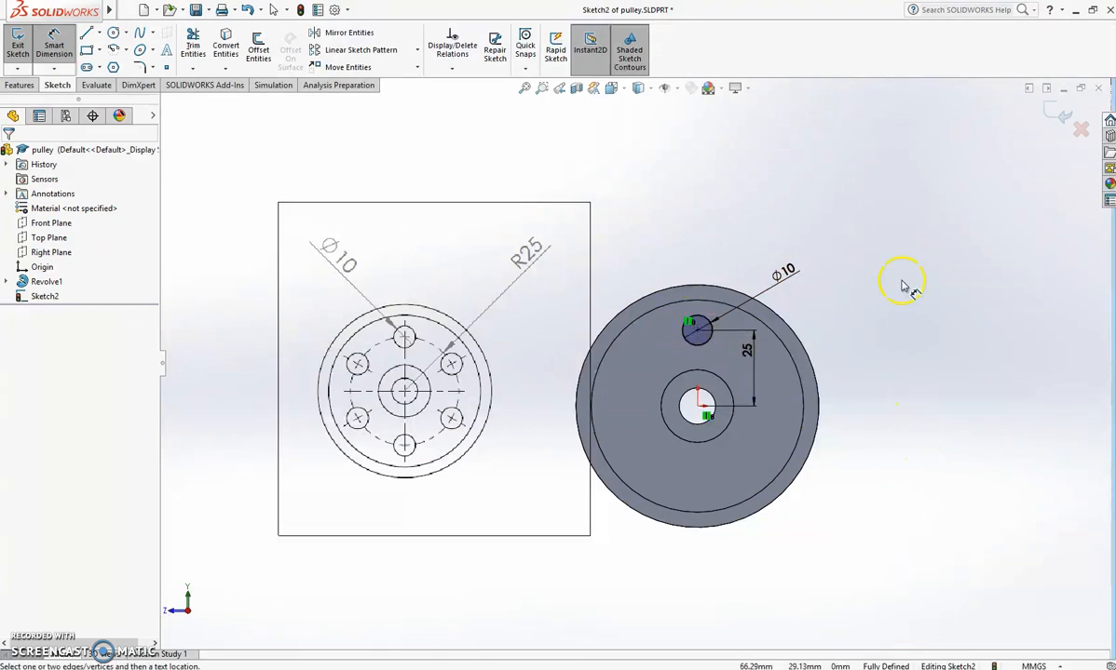
click(1058, 113)
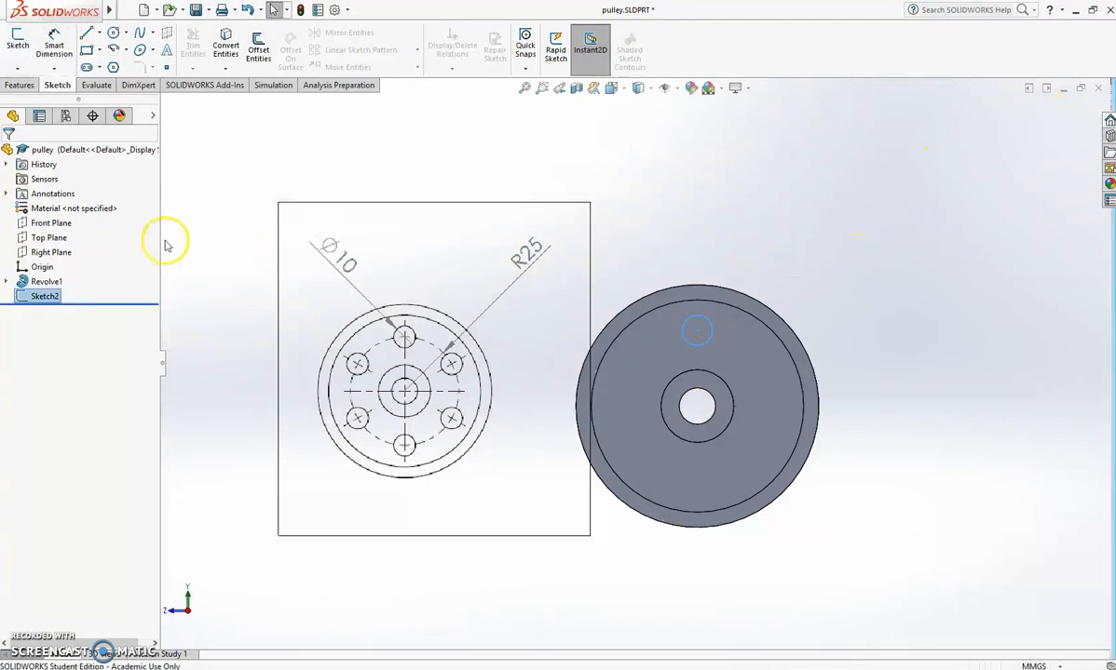
- Create an extruded cut from the 10 mm circle sketch through the pulley's web, with Direction 1 set to Through All
click(45, 296)
click(62, 296)
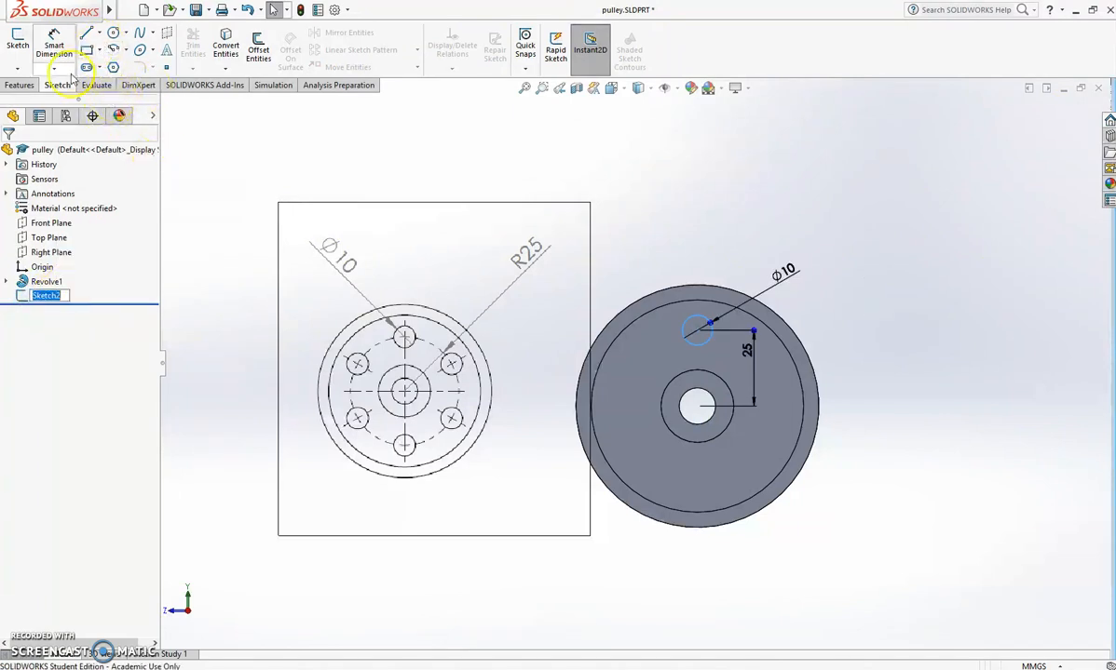
click(19, 85)
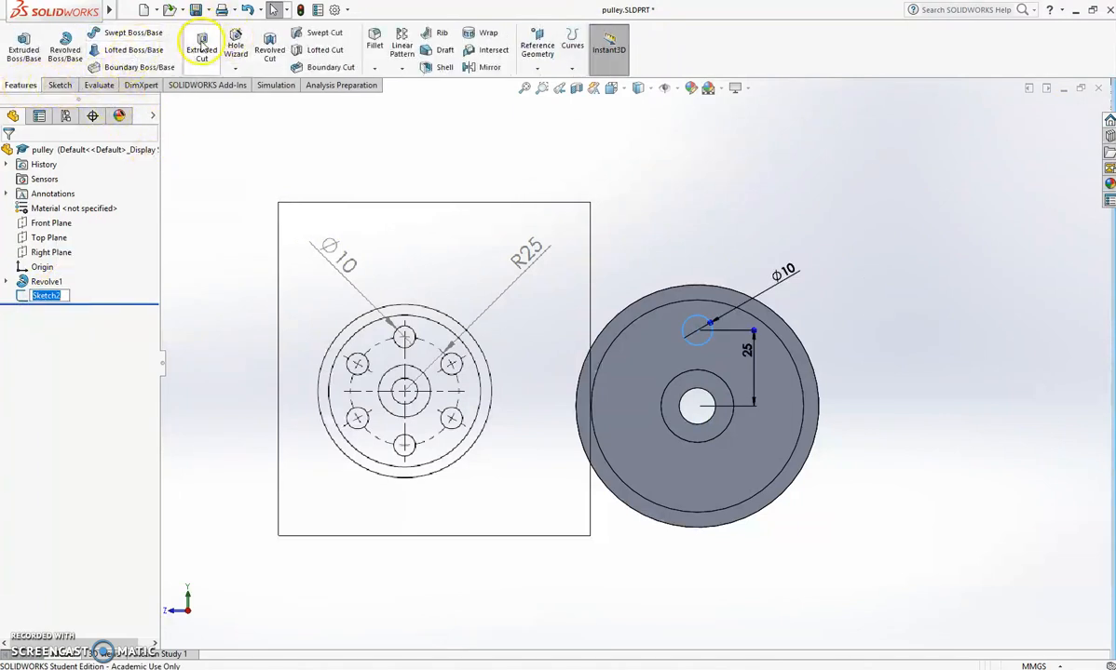
click(201, 44)
middle_drag(715, 198, 573, 172)
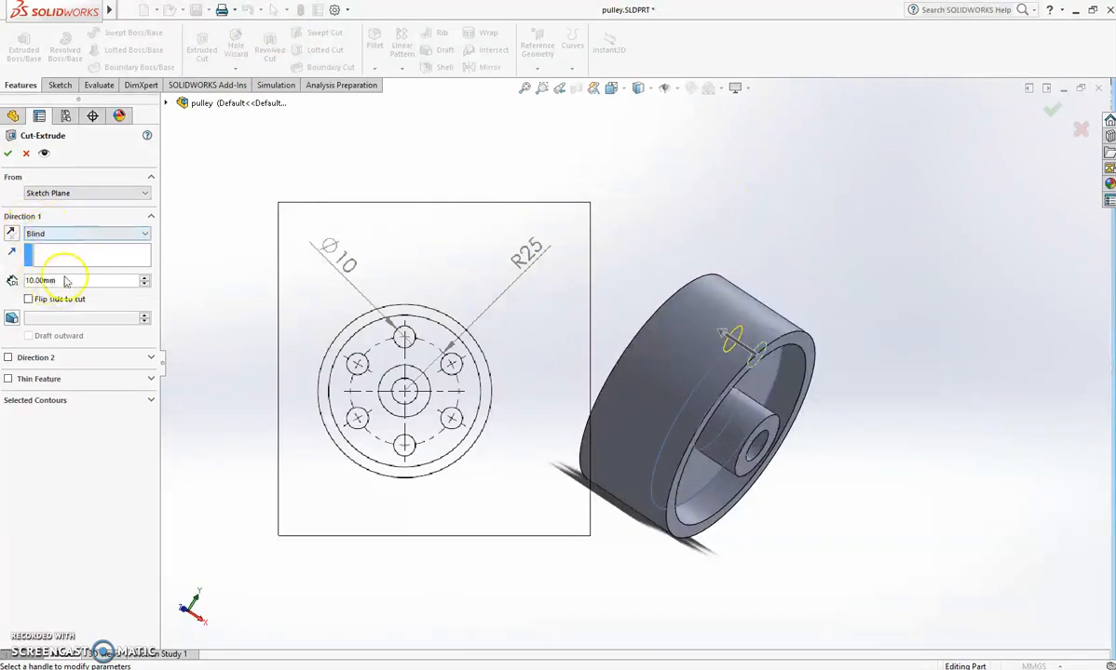
middle_drag(740, 184, 705, 343)
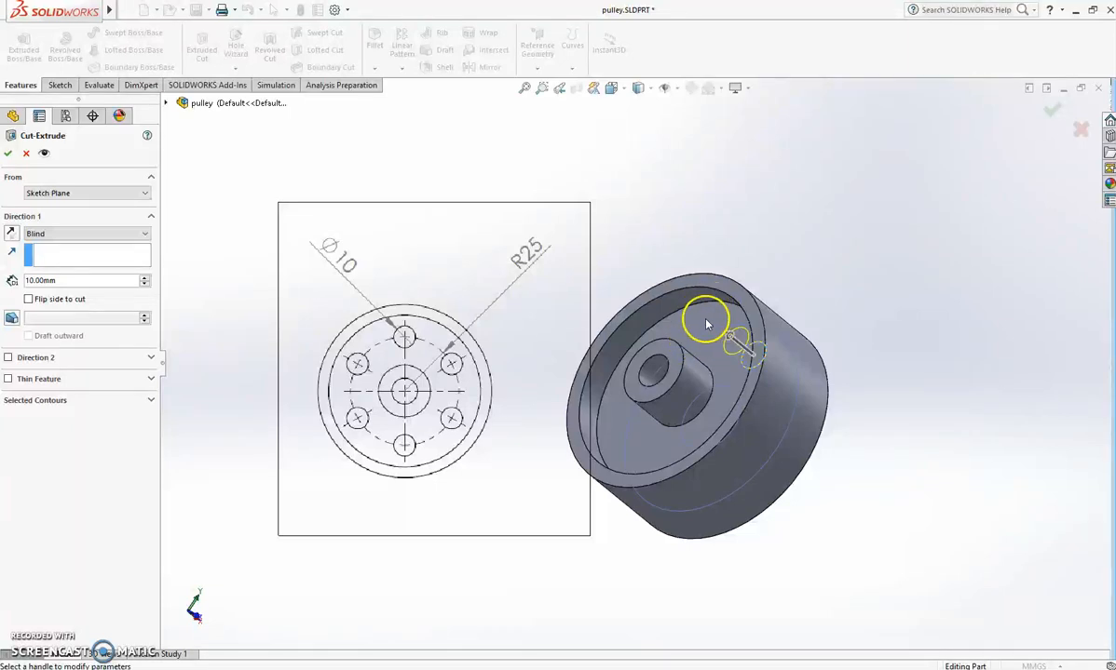
middle_drag(782, 251, 654, 291)
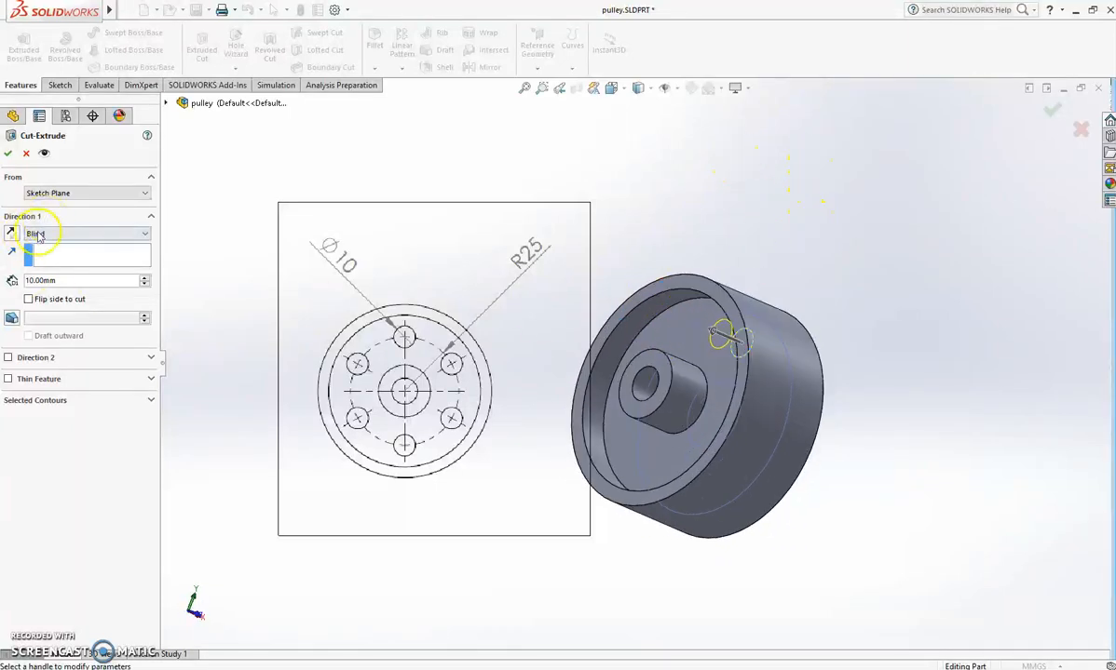
middle_drag(786, 311, 911, 229)
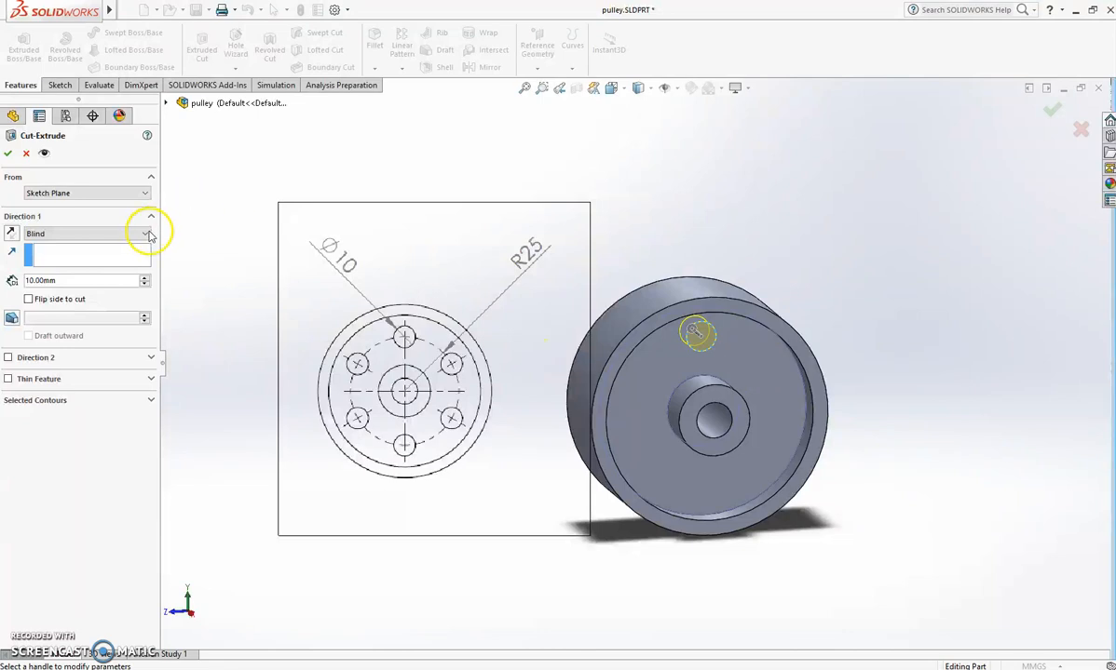
click(45, 236)
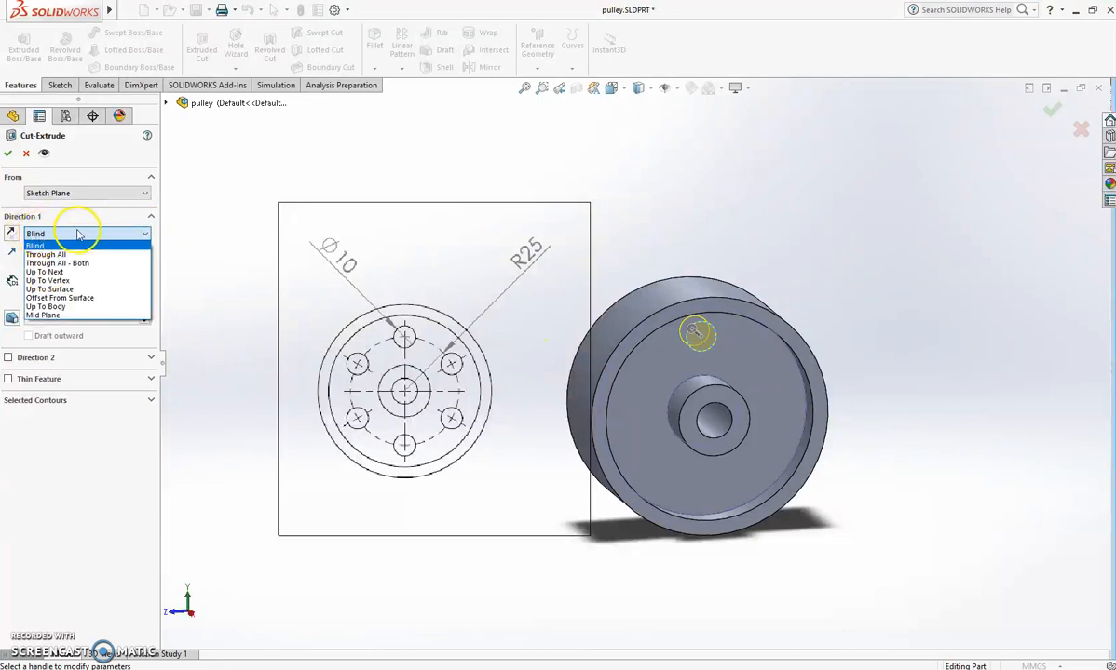
click(48, 255)
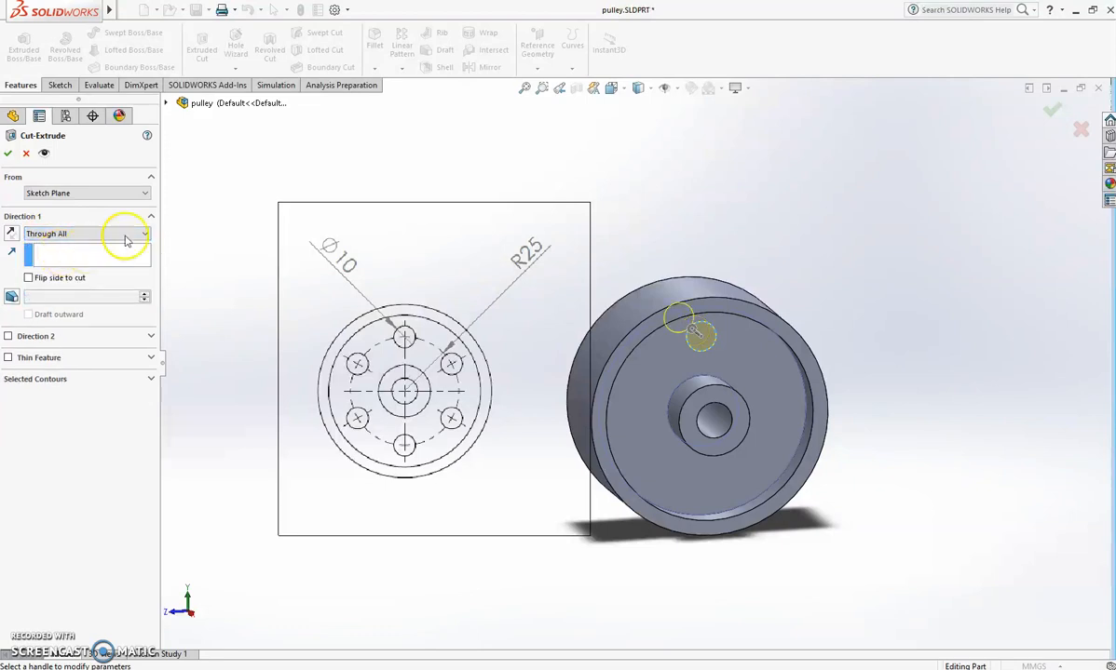
middle_drag(713, 224, 819, 271)
mouse_move(759, 350)
middle_down()
mouse_move(720, 274)
mouse_move(760, 251)
mouse_move(752, 242)
mouse_move(768, 357)
middle_up()
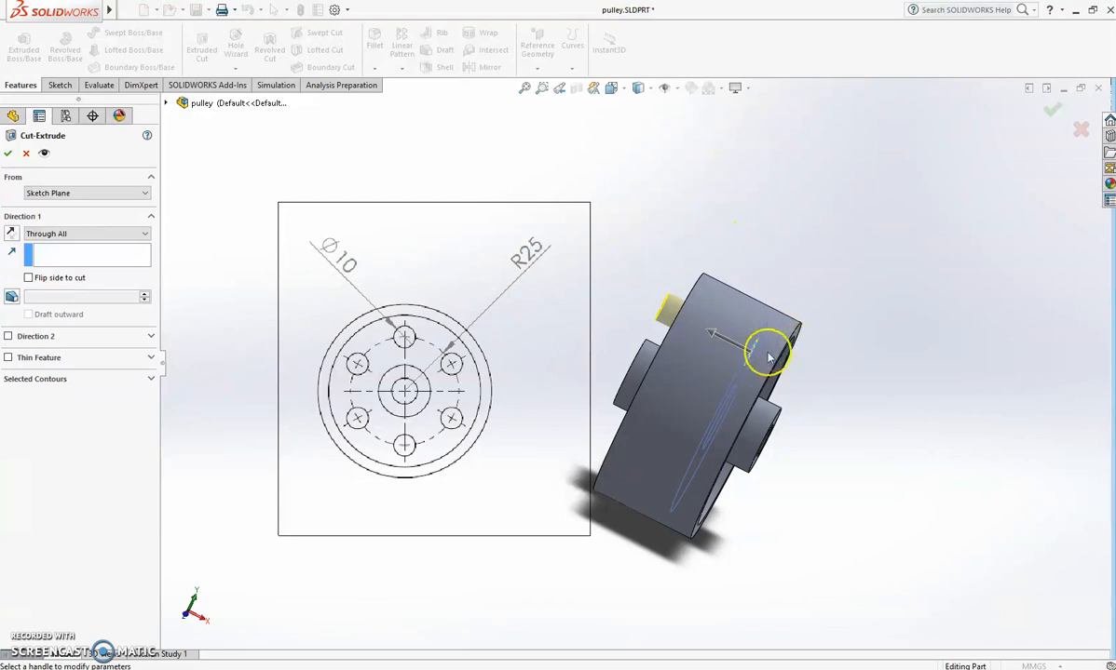
middle_drag(656, 315, 802, 262)
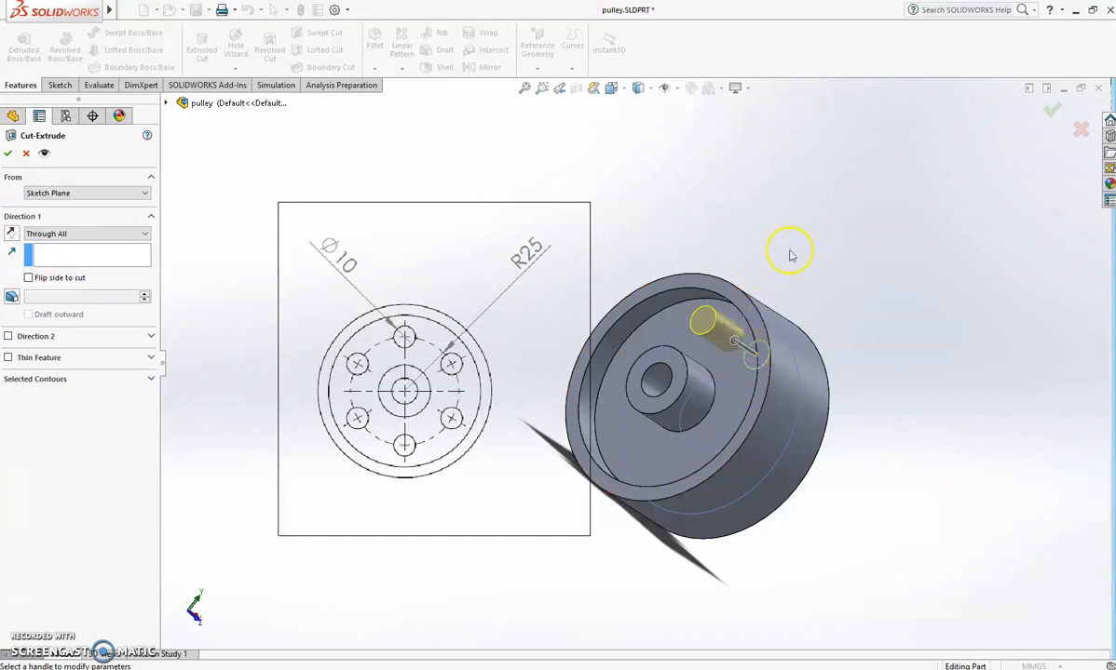
middle_drag(806, 252, 791, 215)
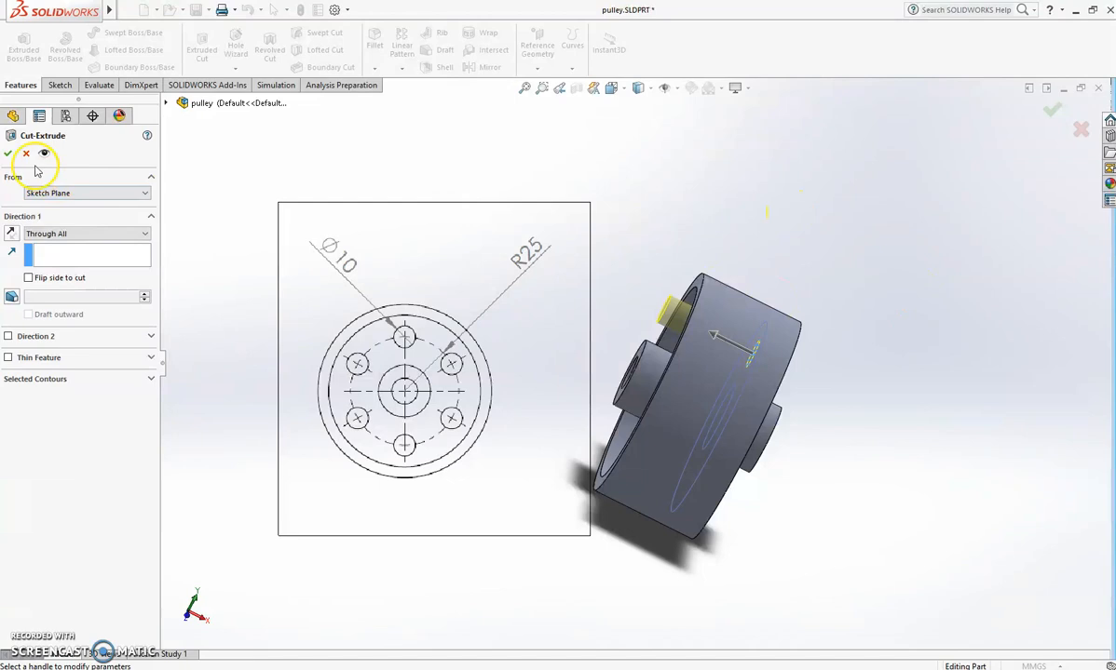
click(7, 154)
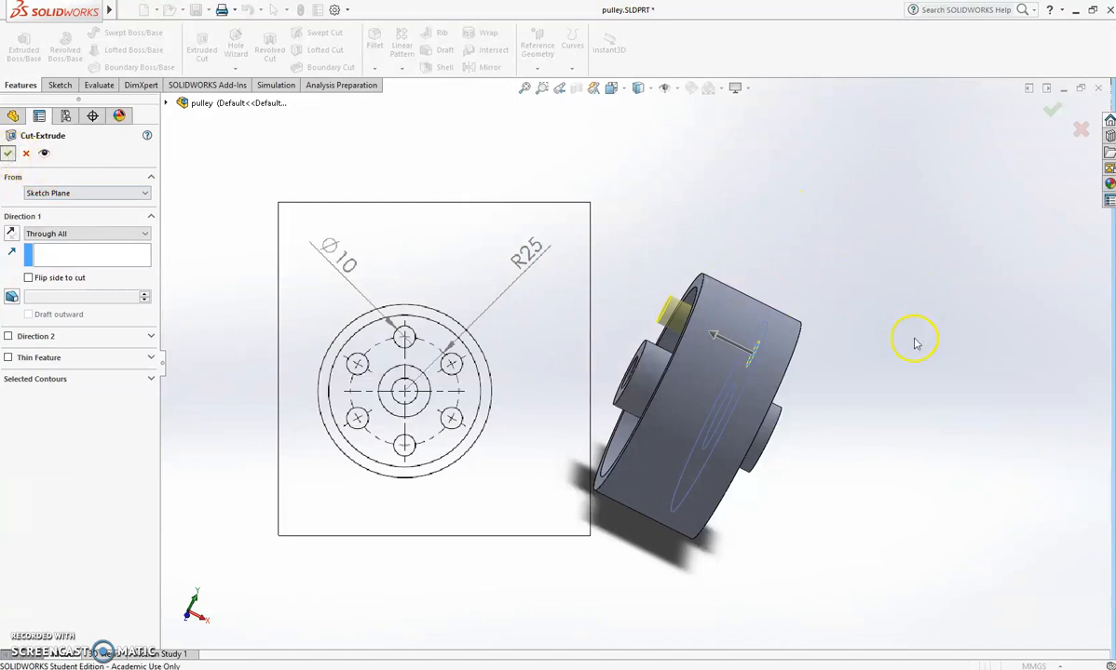
- Start a circular pattern of the 10 mm hole cut, using the cylindrical face of the central bore as the pattern axis
middle_drag(901, 347, 801, 228)
middle_drag(847, 269, 839, 294)
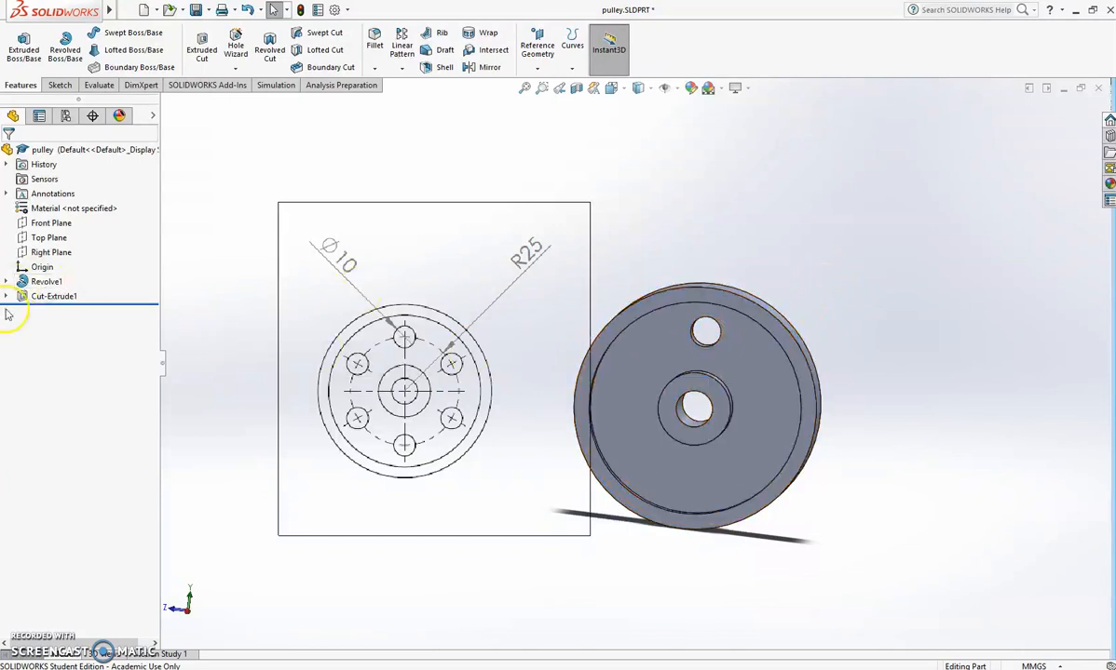
click(46, 296)
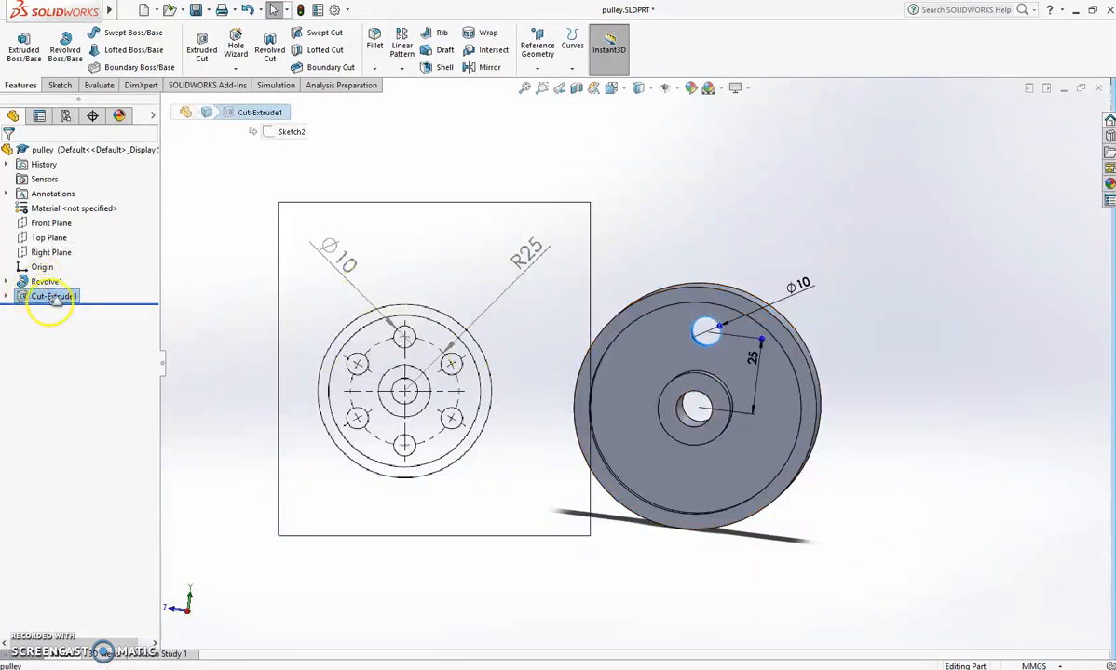
click(401, 69)
click(425, 100)
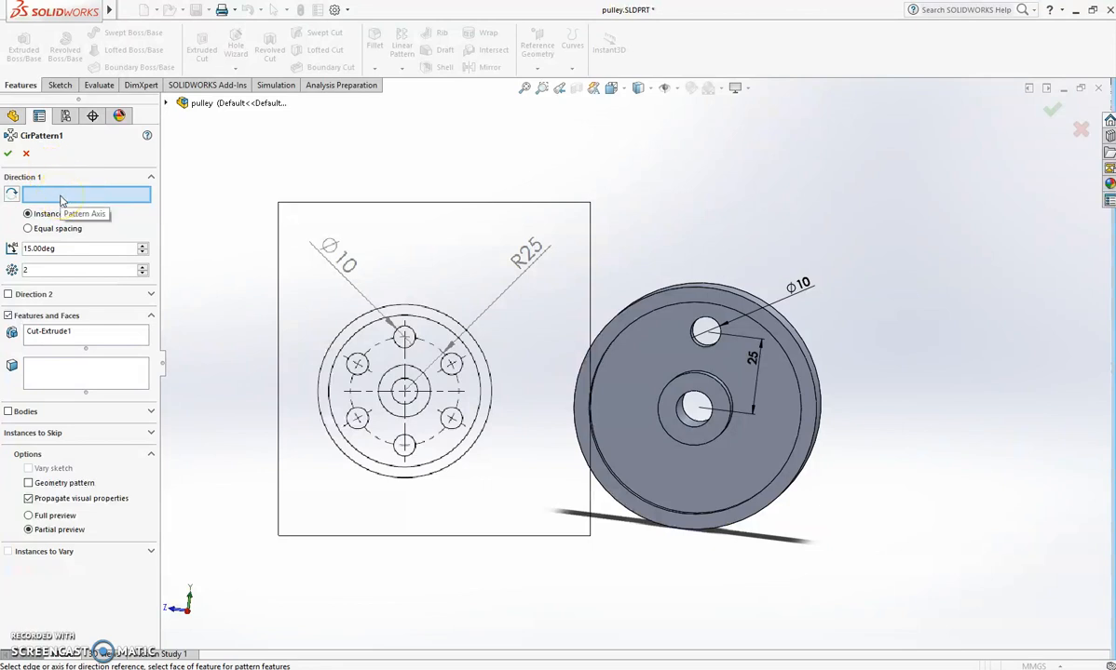
middle_drag(772, 225, 758, 261)
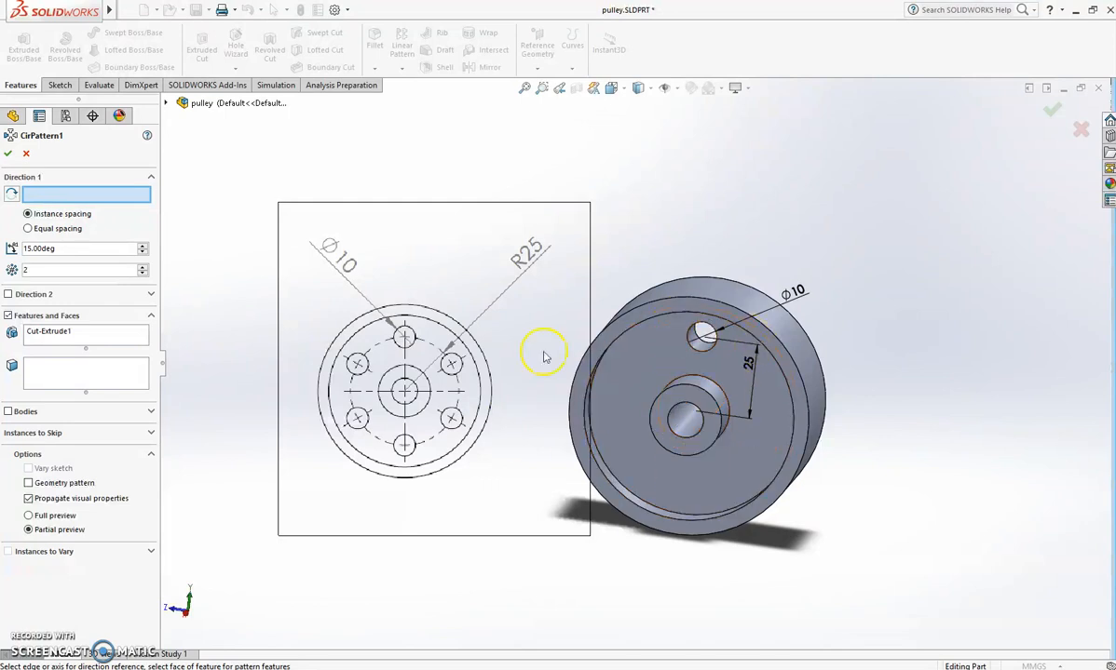
click(687, 424)
middle_drag(922, 335, 919, 312)
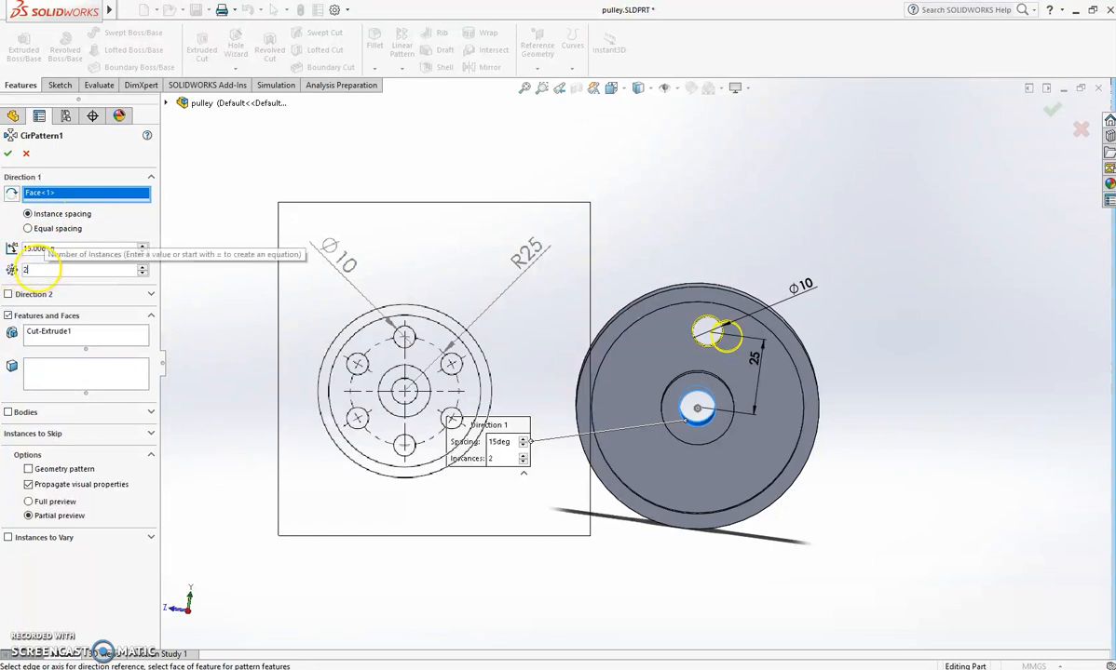
- Set the circular pattern to 6 instances with equal spacing over 360 degrees, keep the hole cut as the patterned feature, and accept it
key(BackSpace)
text(6)
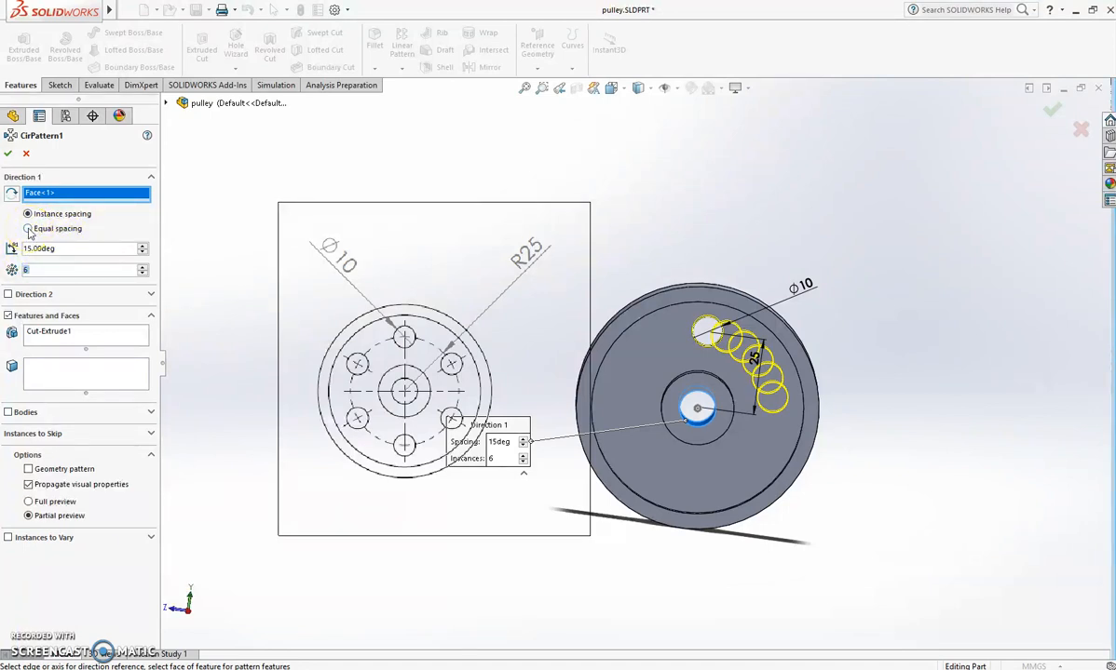
click(28, 229)
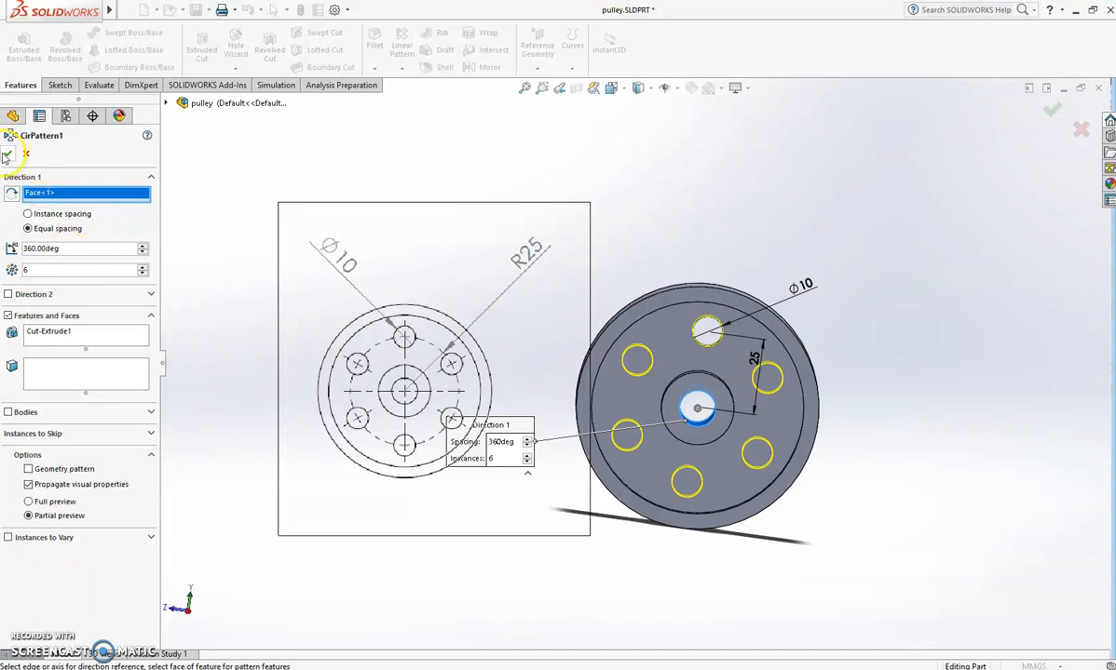
click(26, 317)
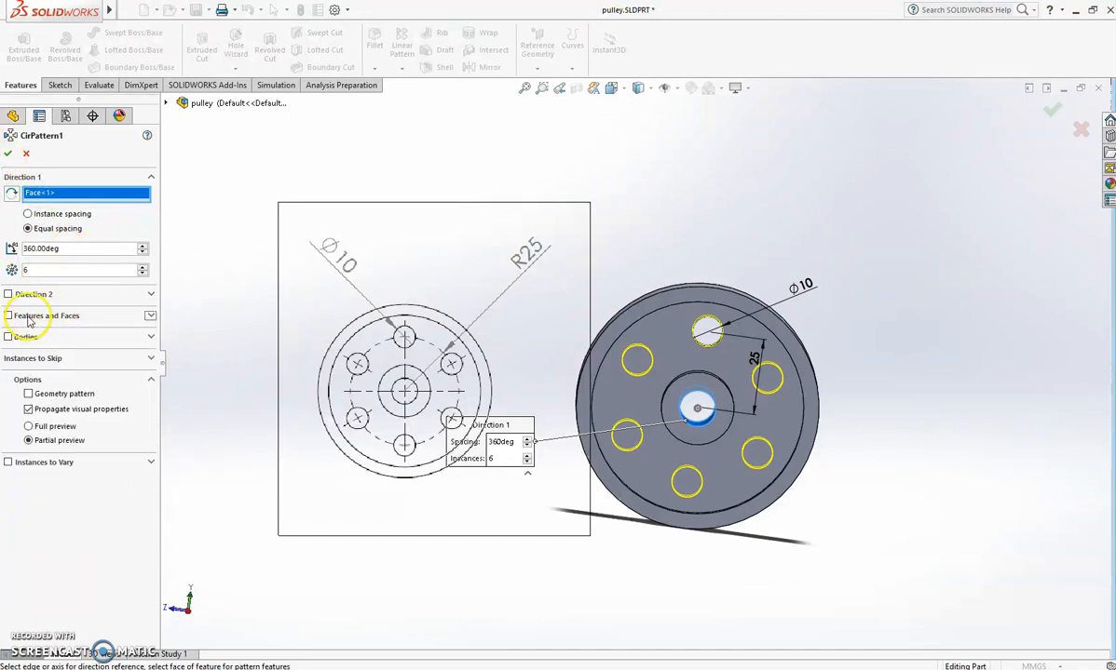
click(16, 318)
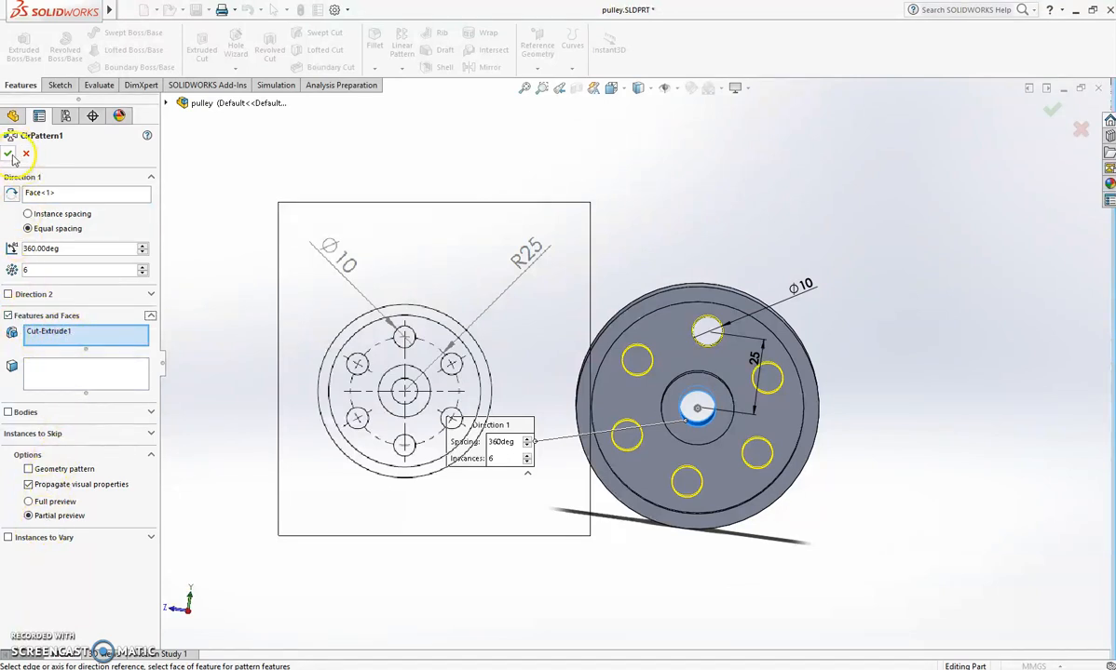
click(650, 221)
- Assign the PA Type 6 material from the Plastics category of SOLIDWORKS Materials to the pulley part
mouse_move(778, 279)
middle_down()
mouse_move(725, 261)
mouse_move(568, 251)
mouse_move(577, 289)
mouse_move(783, 298)
mouse_move(787, 349)
middle_up()
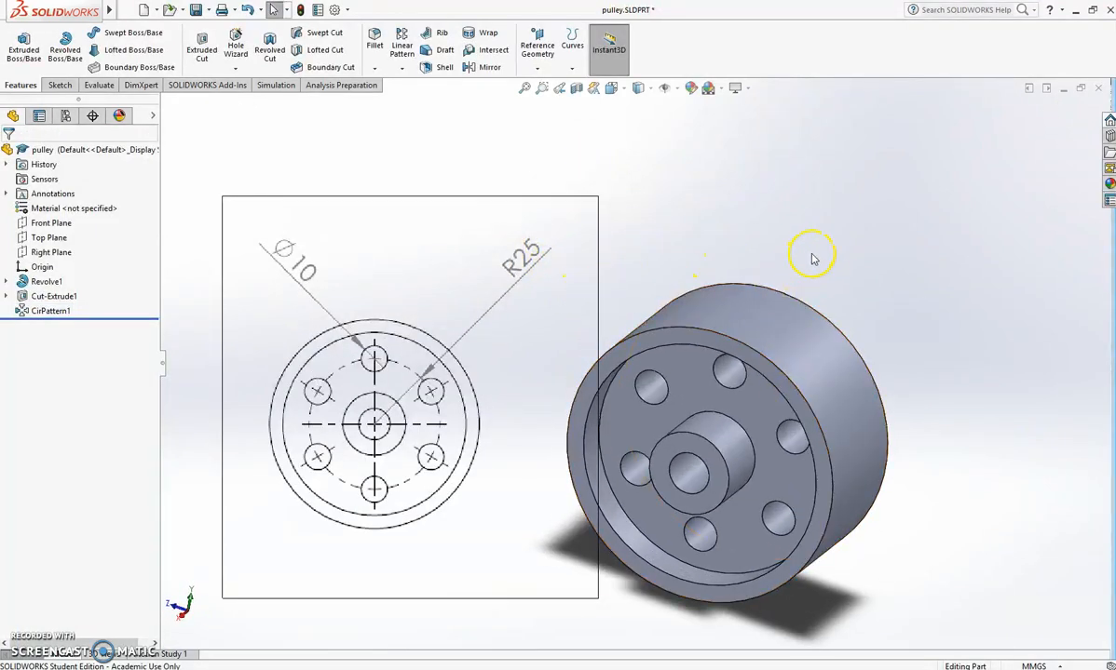
scroll(821, 282, up, 2)
click(82, 210)
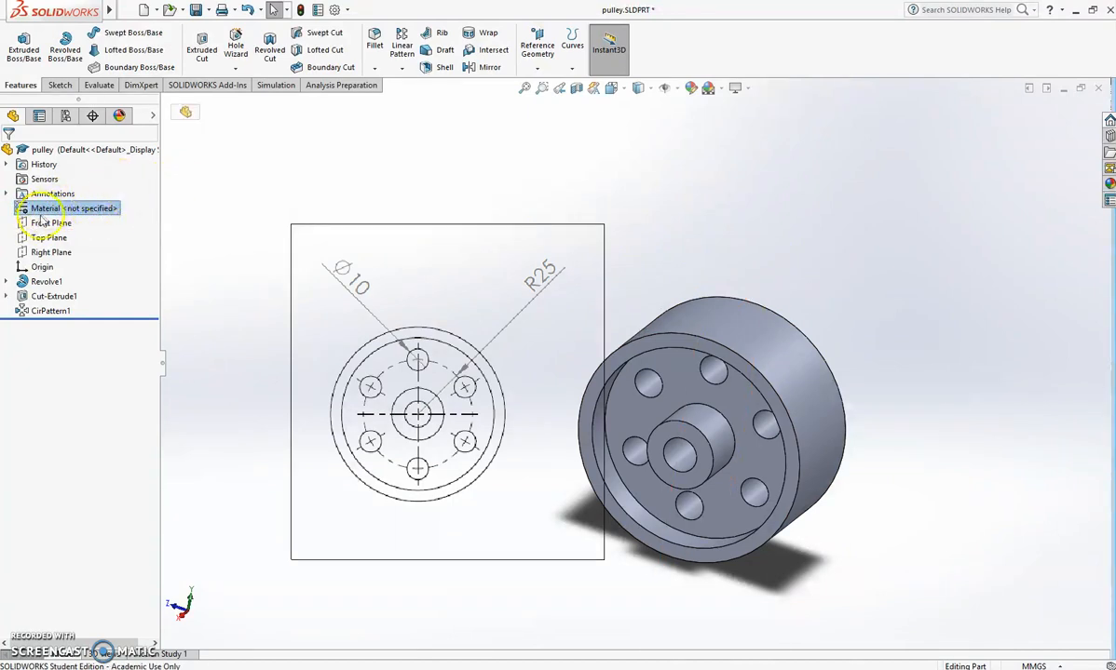
right_click(46, 211)
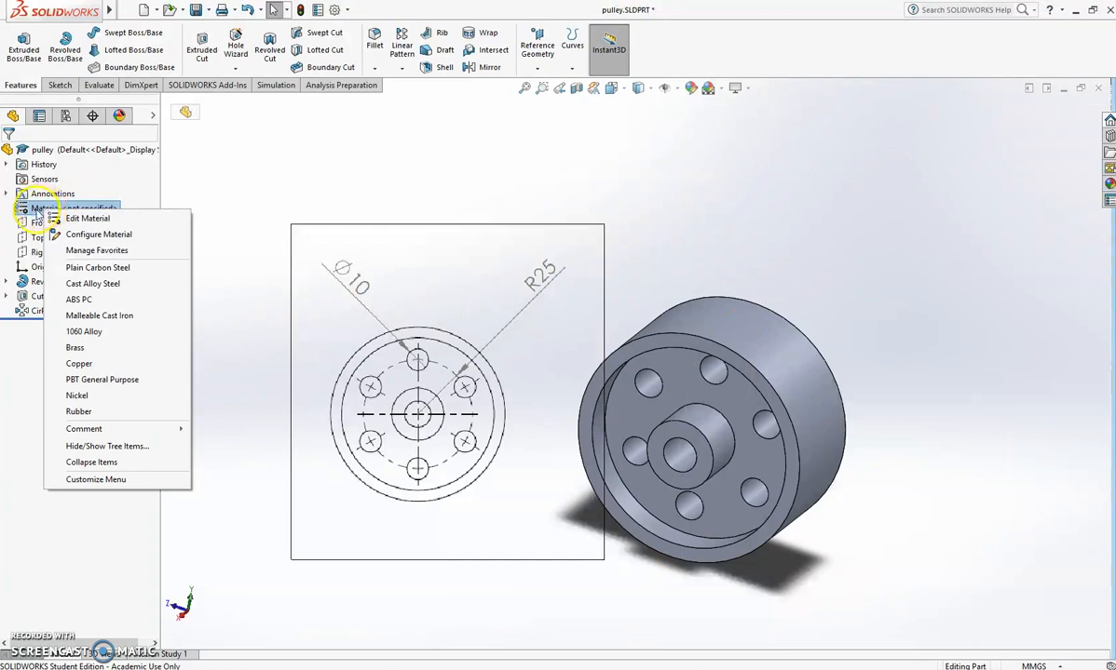
click(83, 218)
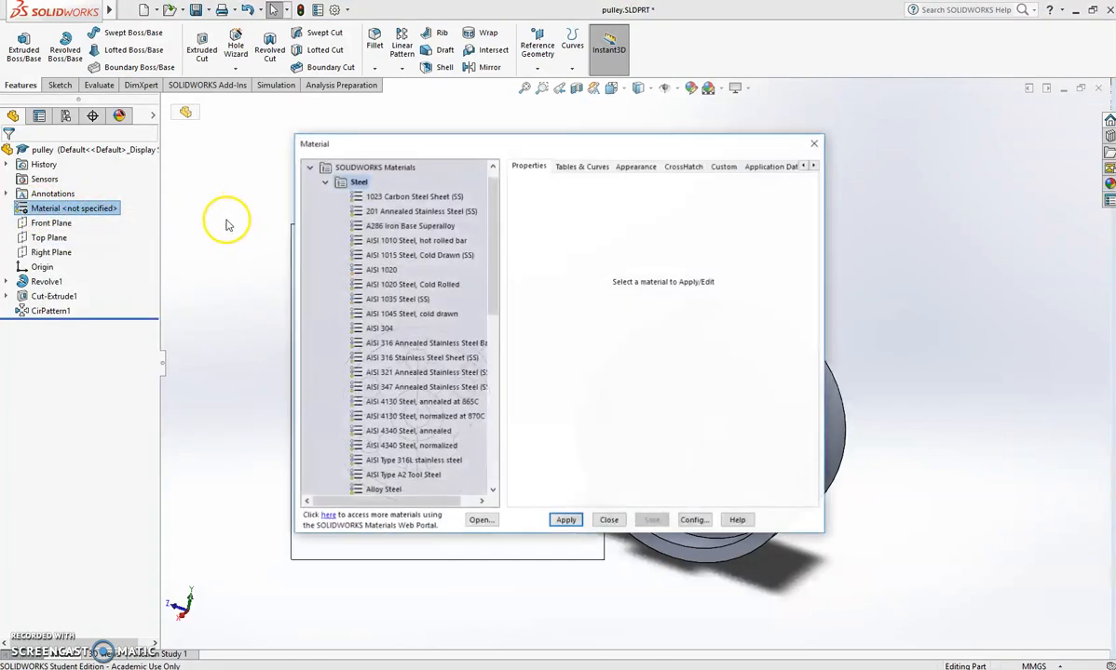
double_click(340, 184)
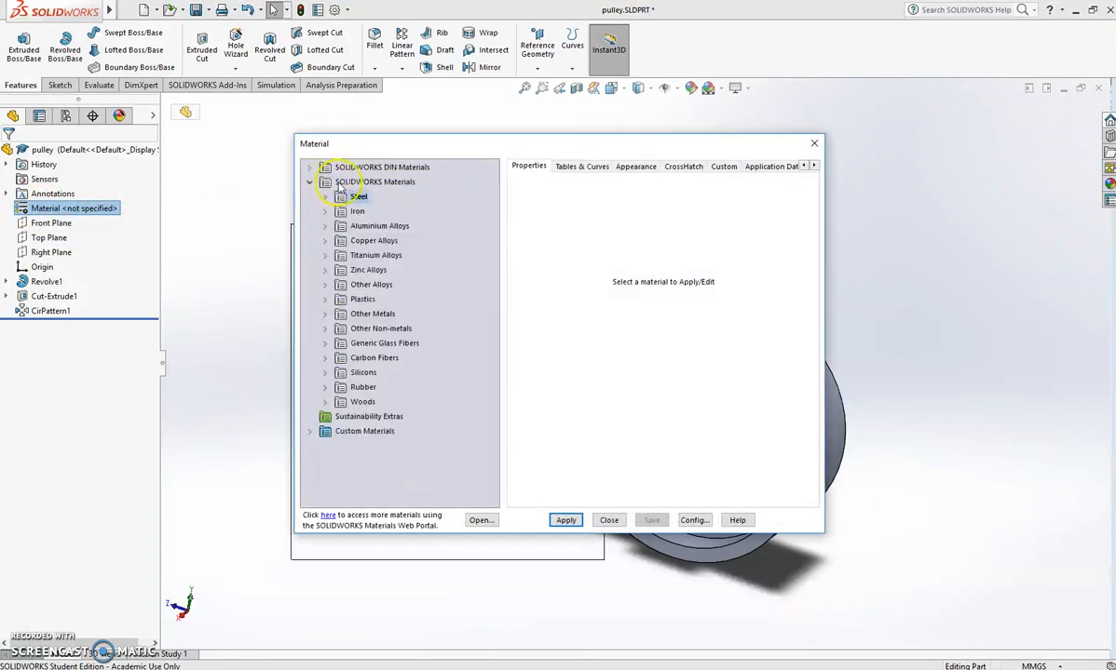
click(328, 302)
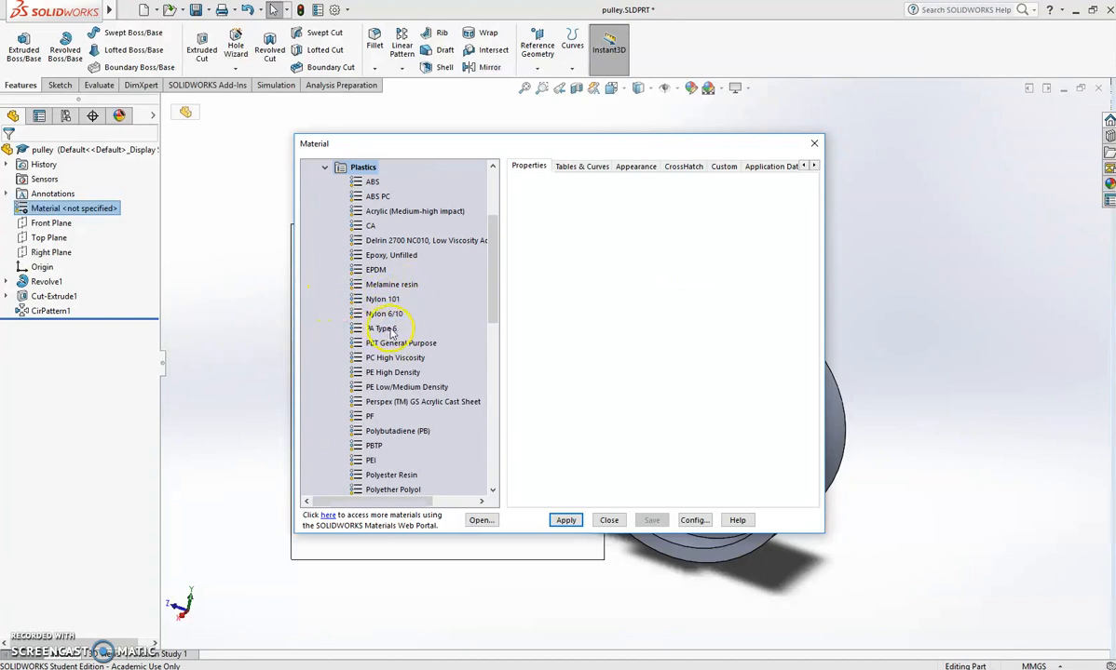
click(381, 330)
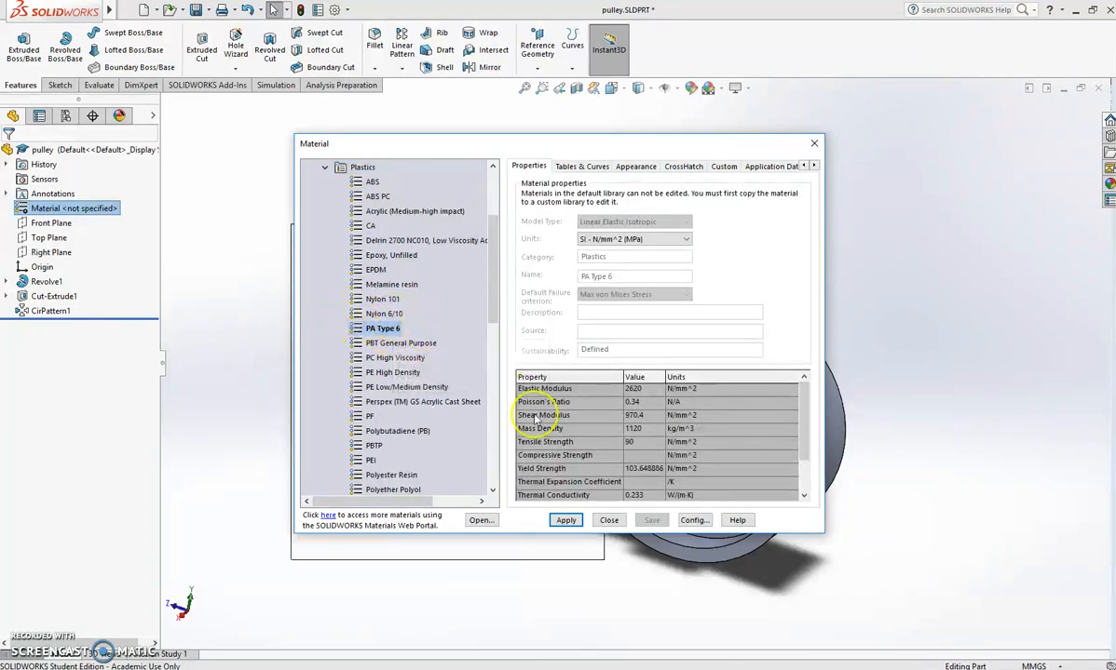
click(565, 520)
click(608, 520)
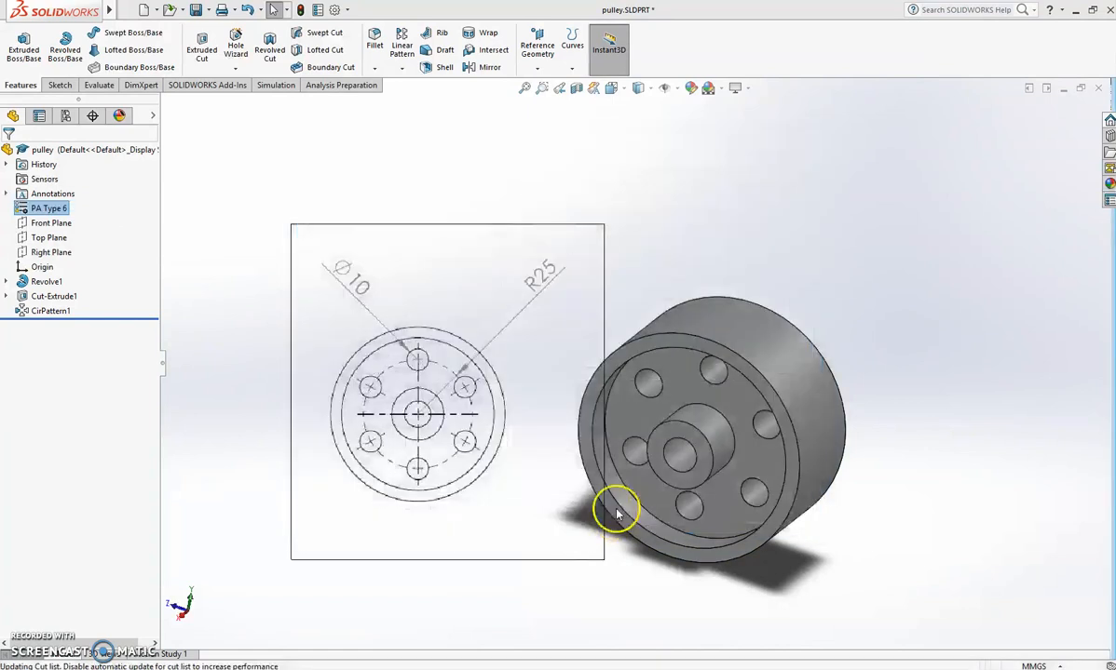
middle_drag(871, 379, 319, 341)
middle_drag(652, 432, 791, 311)
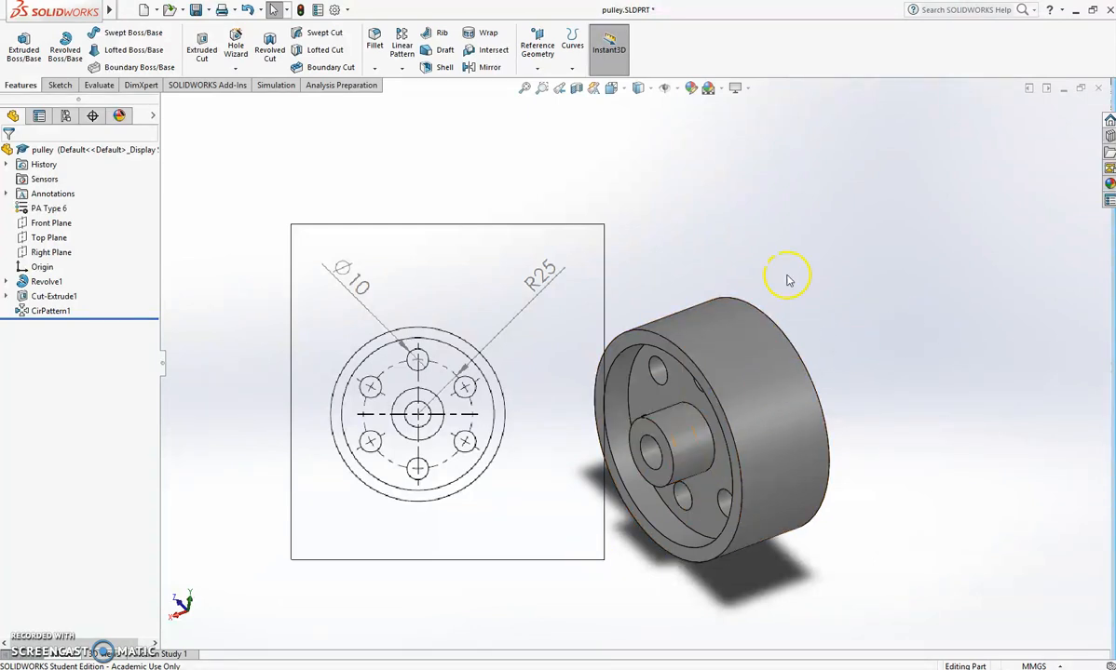
middle_drag(835, 376, 871, 369)
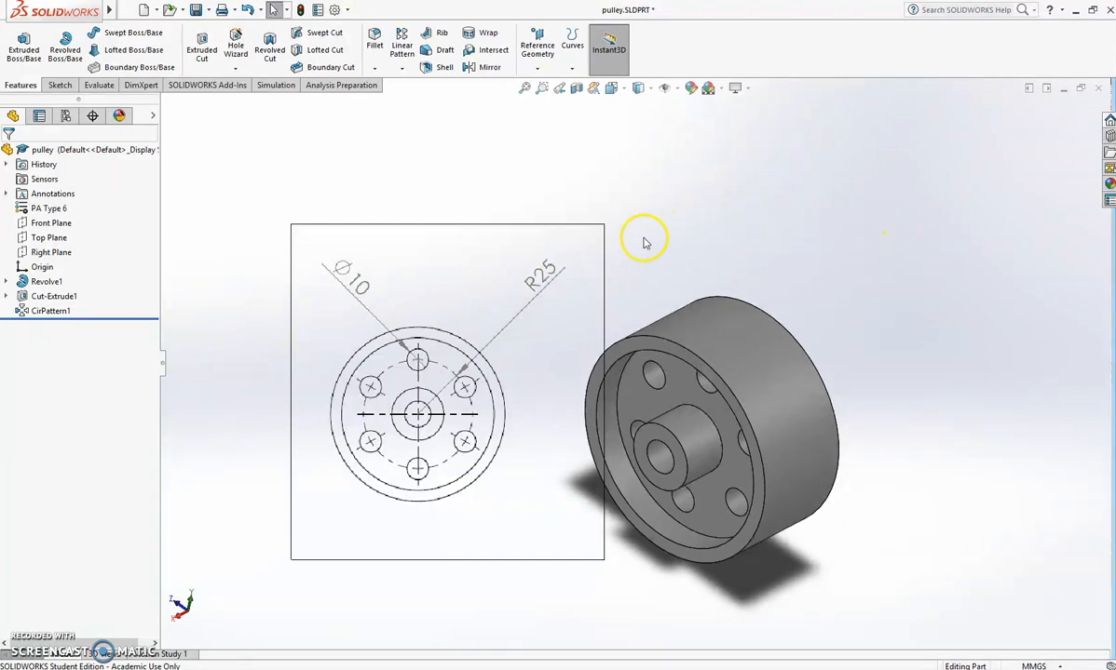